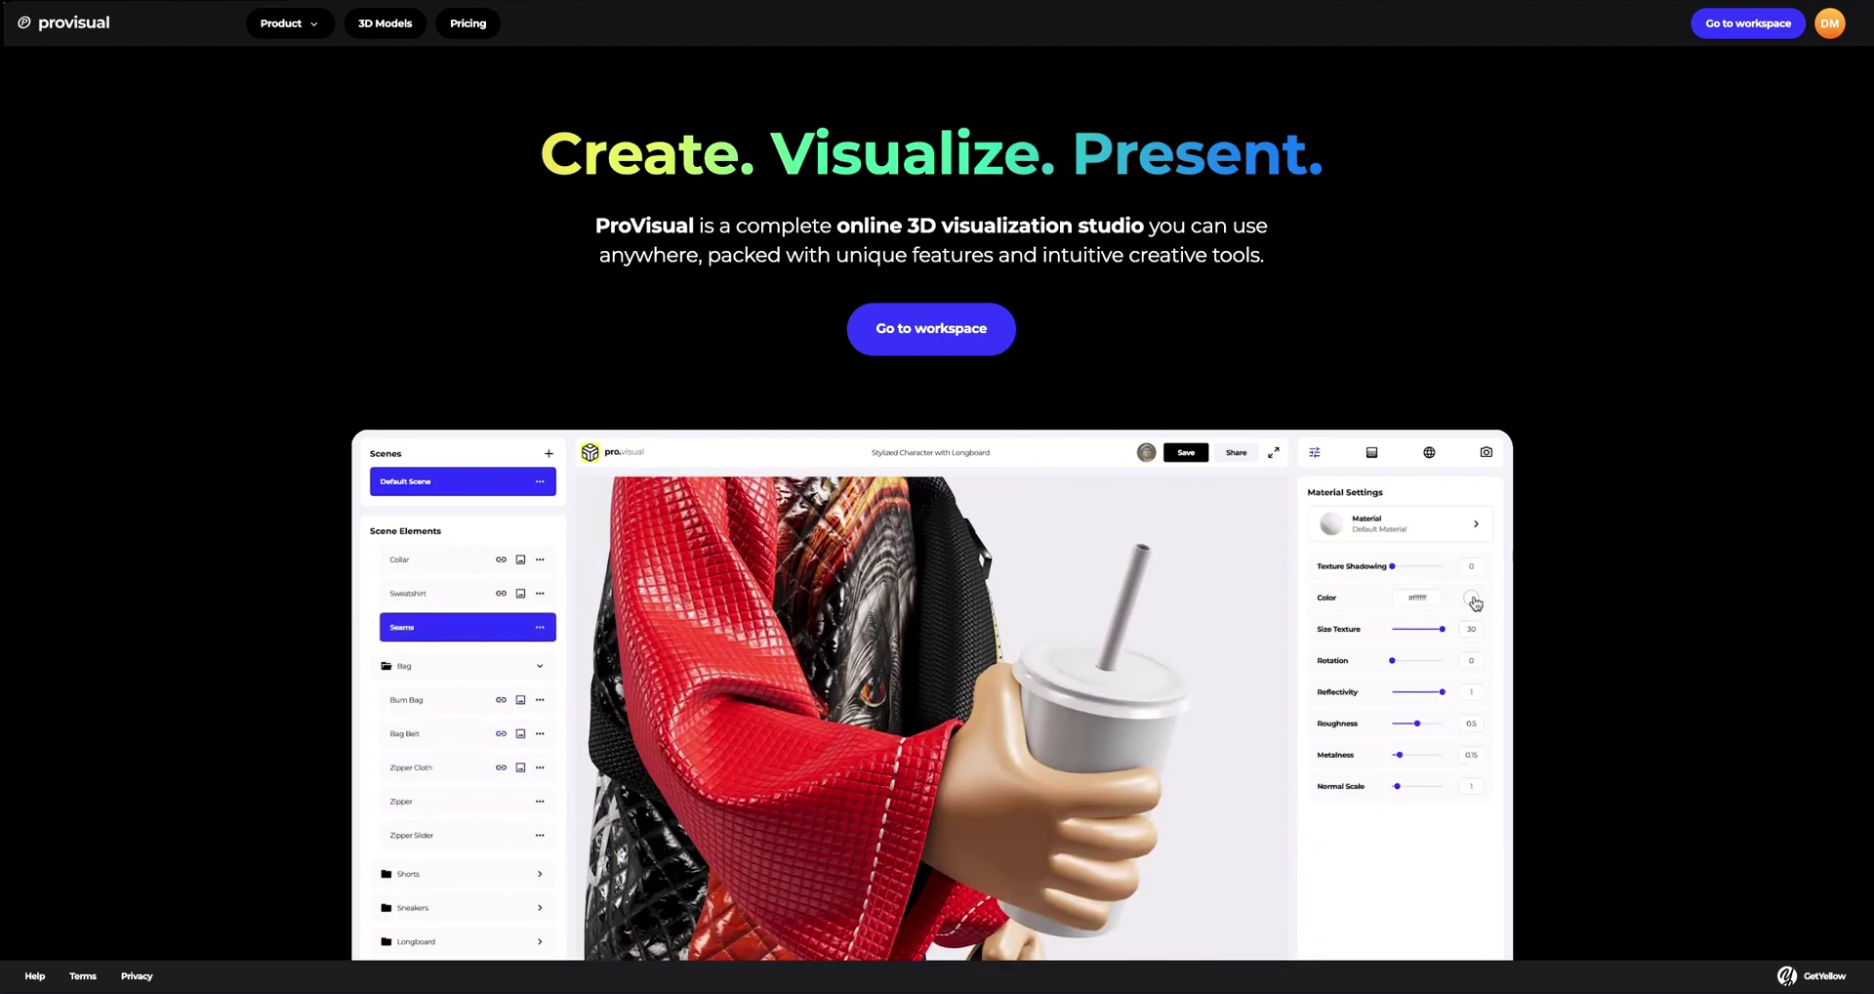
- Open the 3D model gallery and scroll down to the Cosmetic Jar card
click(386, 26)
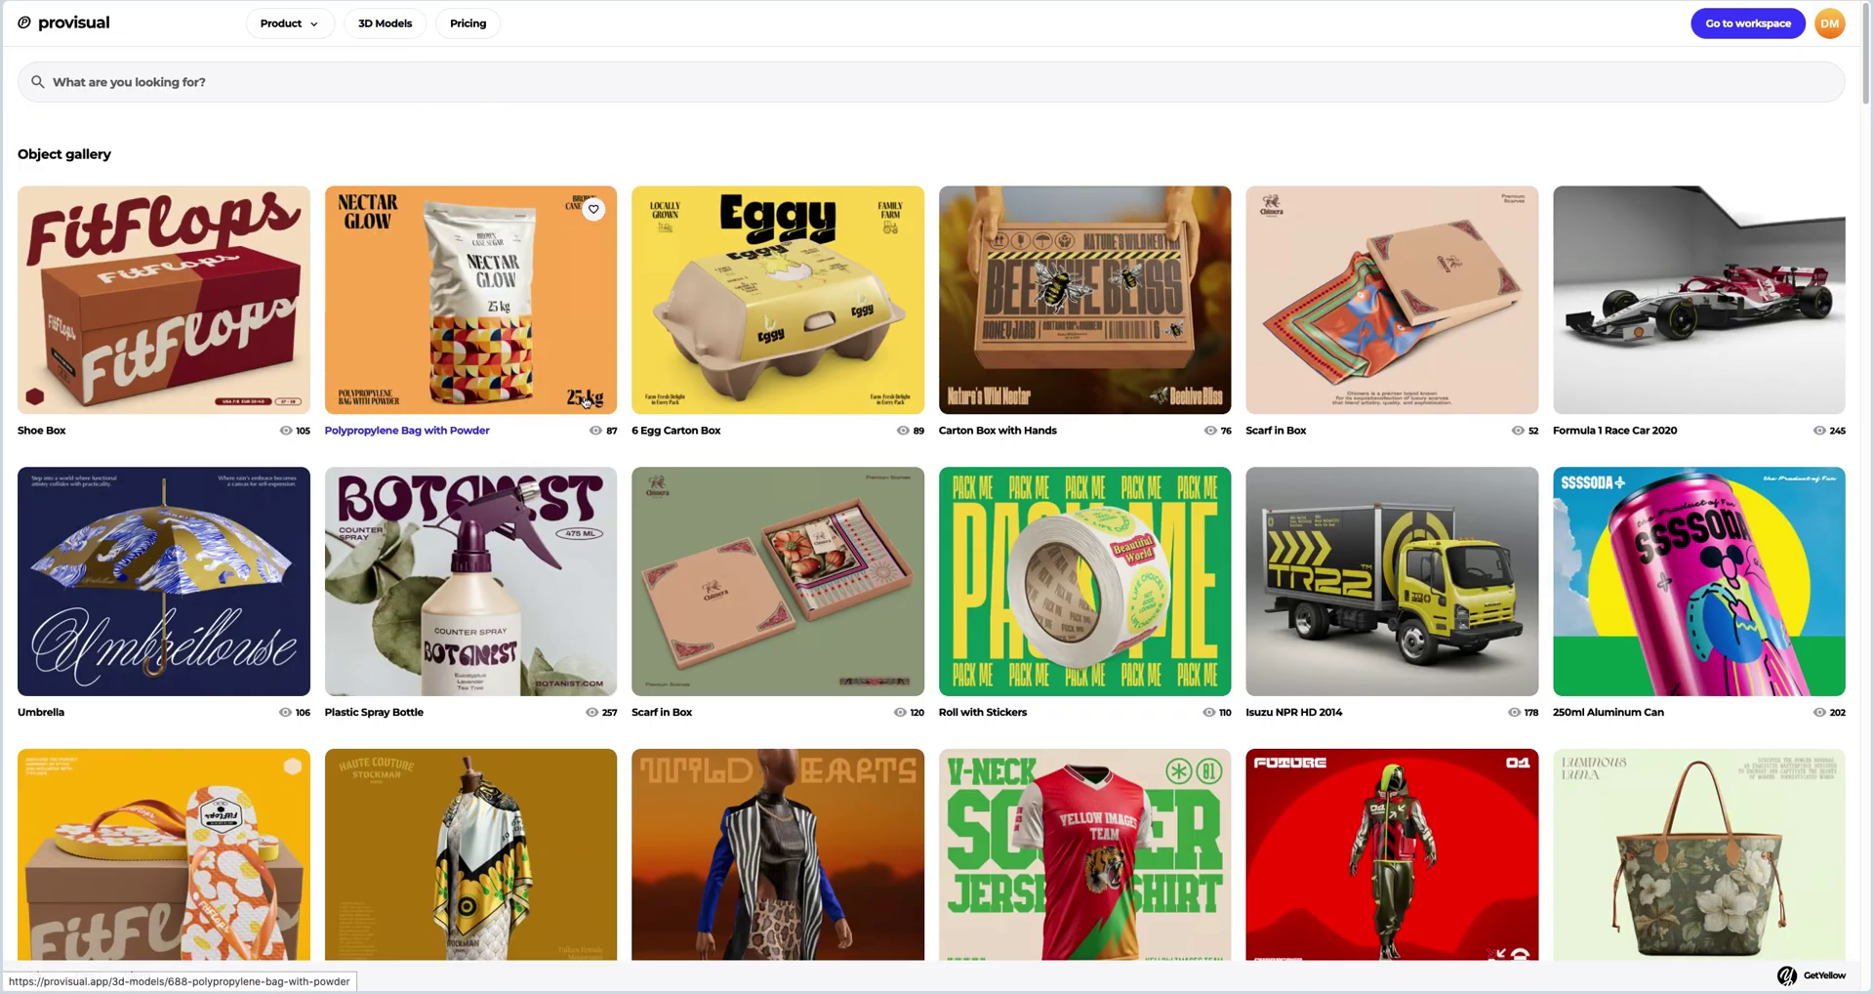
scroll(977, 791, down, 4)
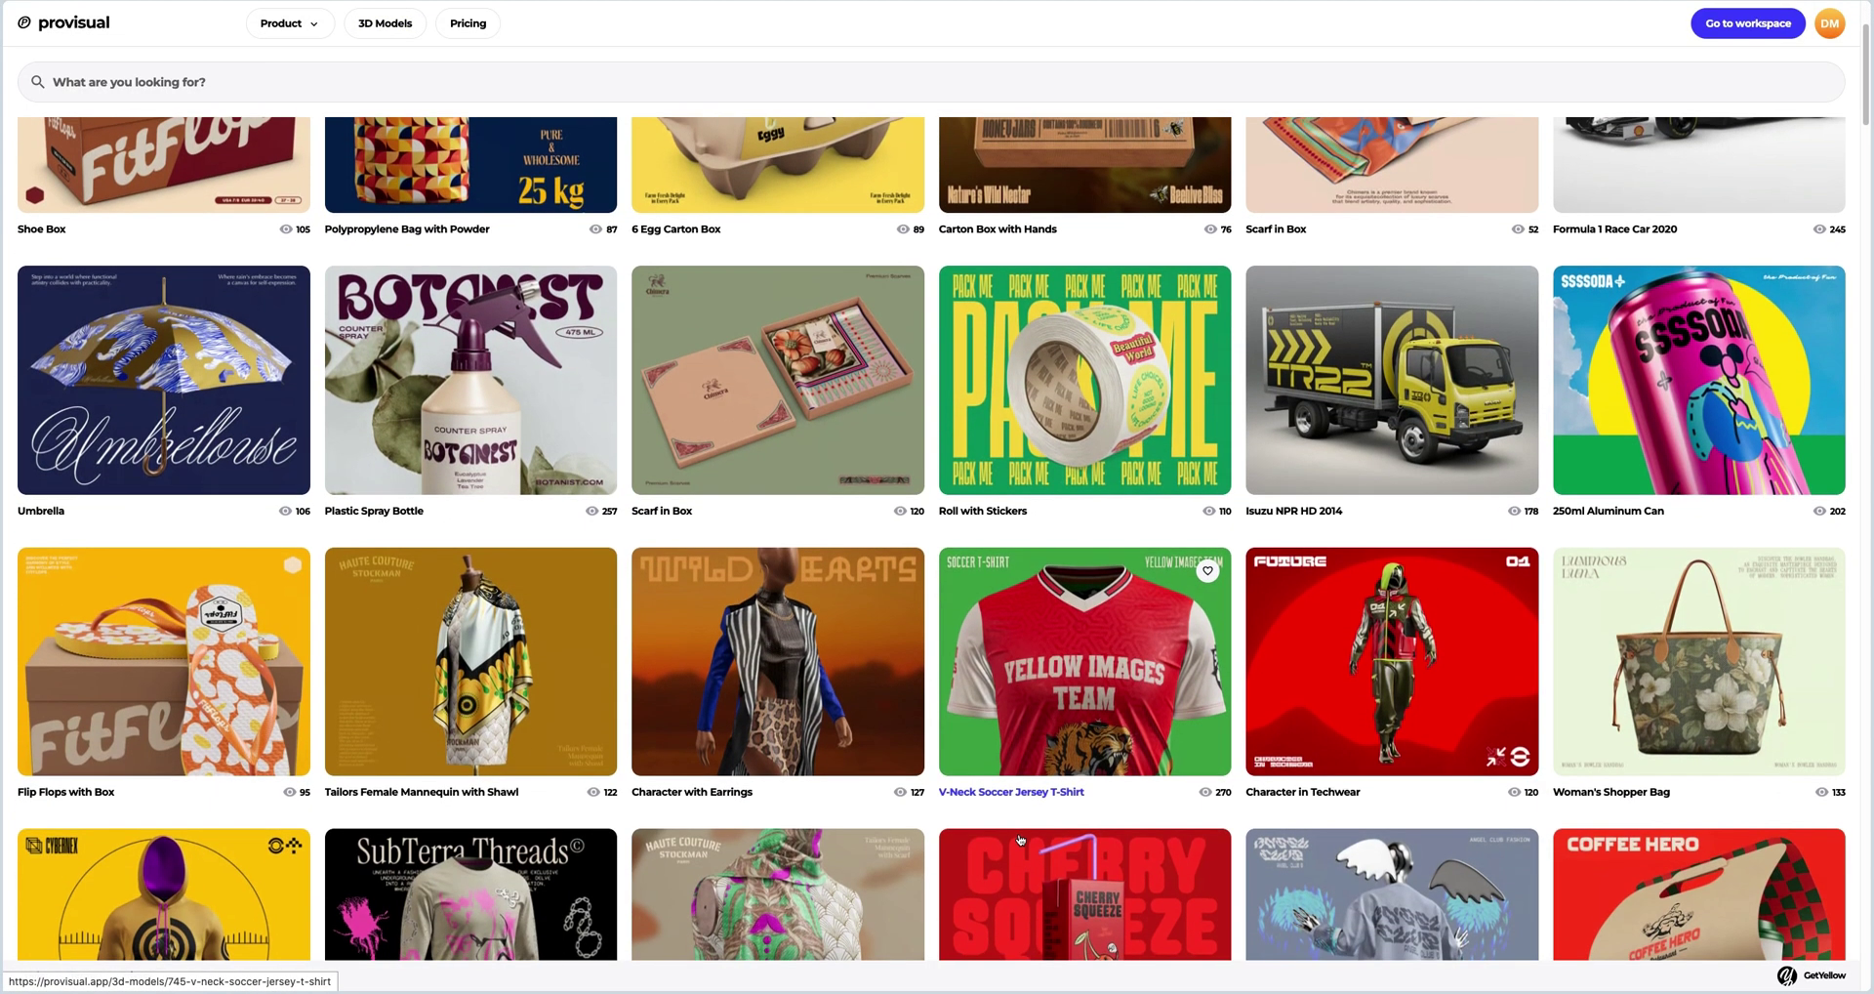
scroll(1017, 836, down, 5)
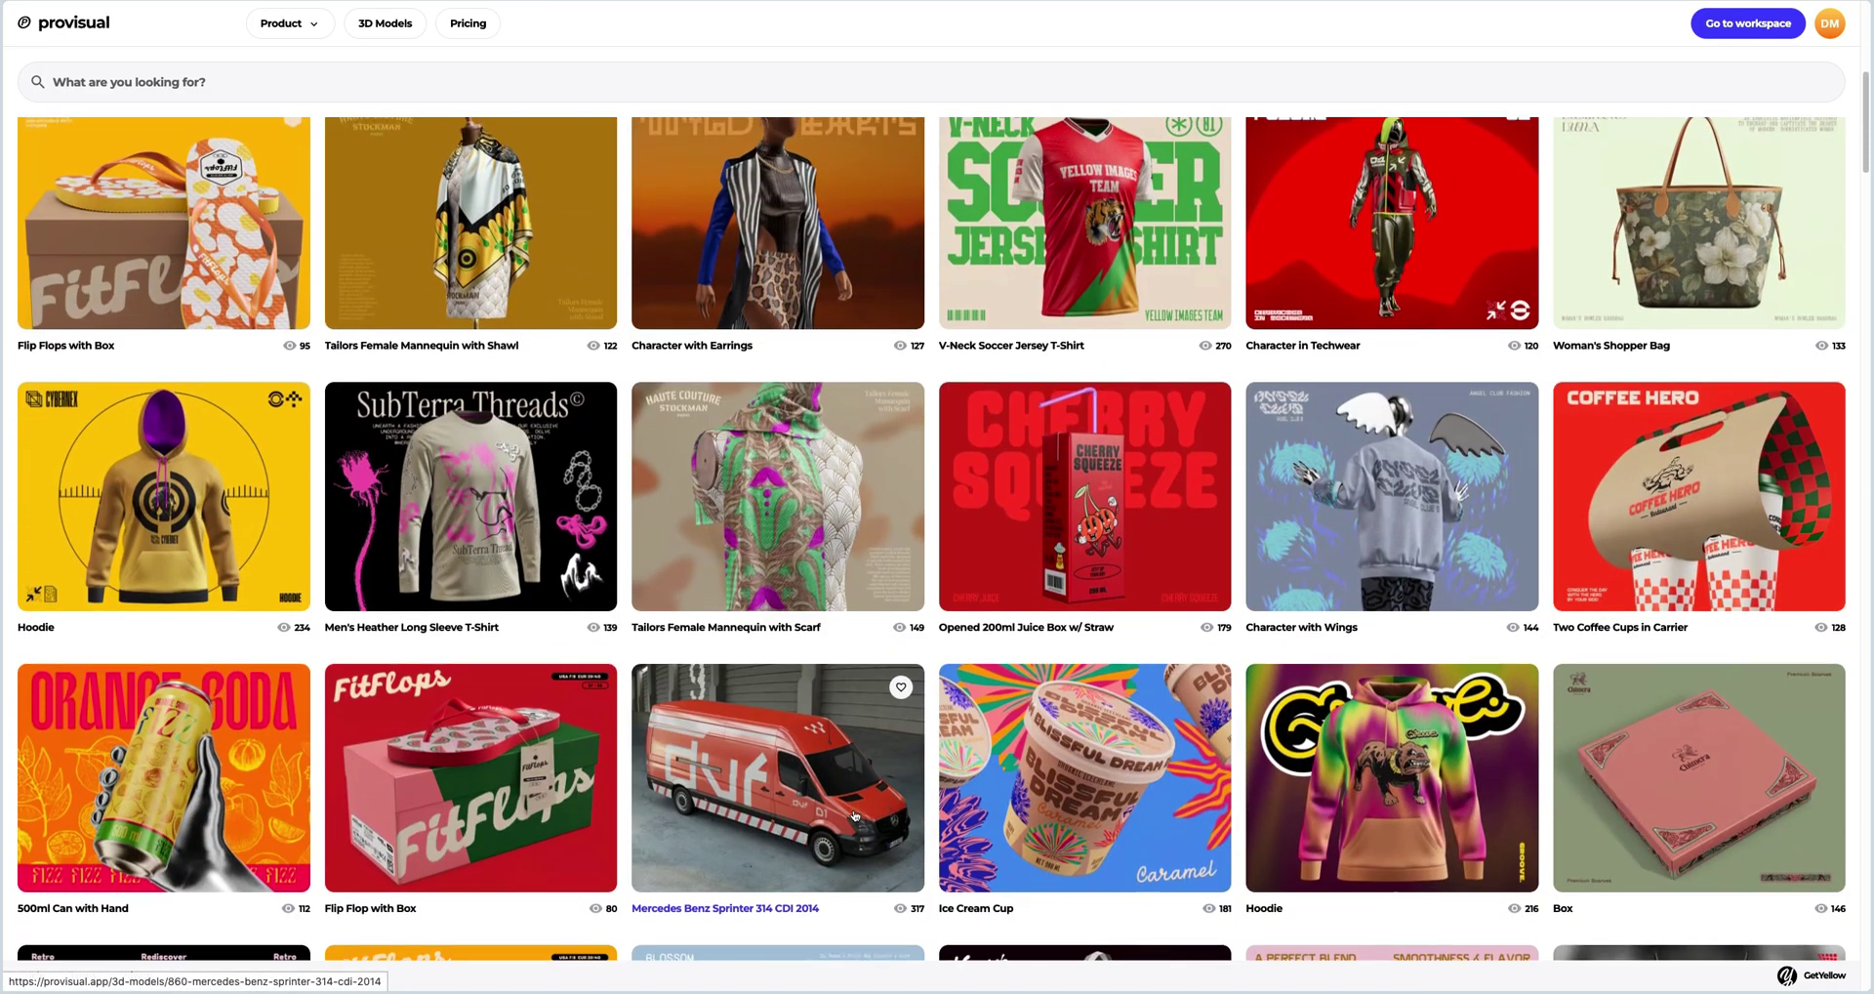
scroll(853, 816, down, 6)
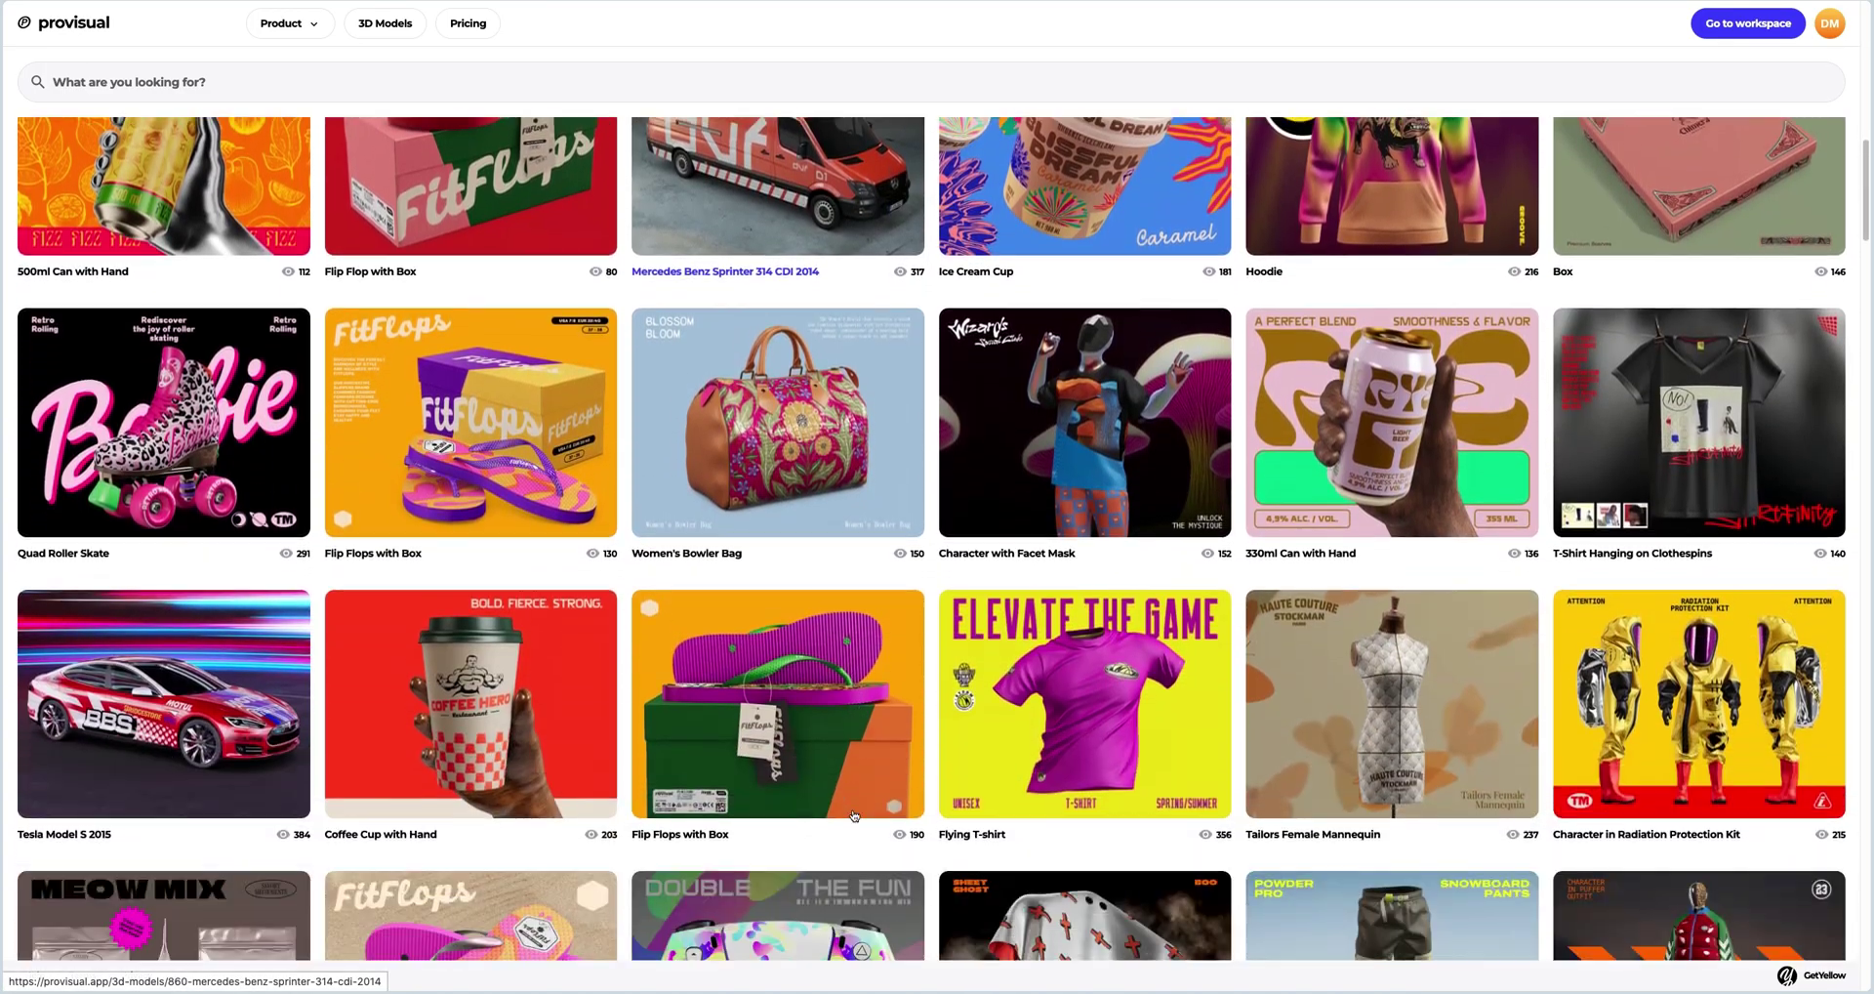
scroll(854, 816, down, 8)
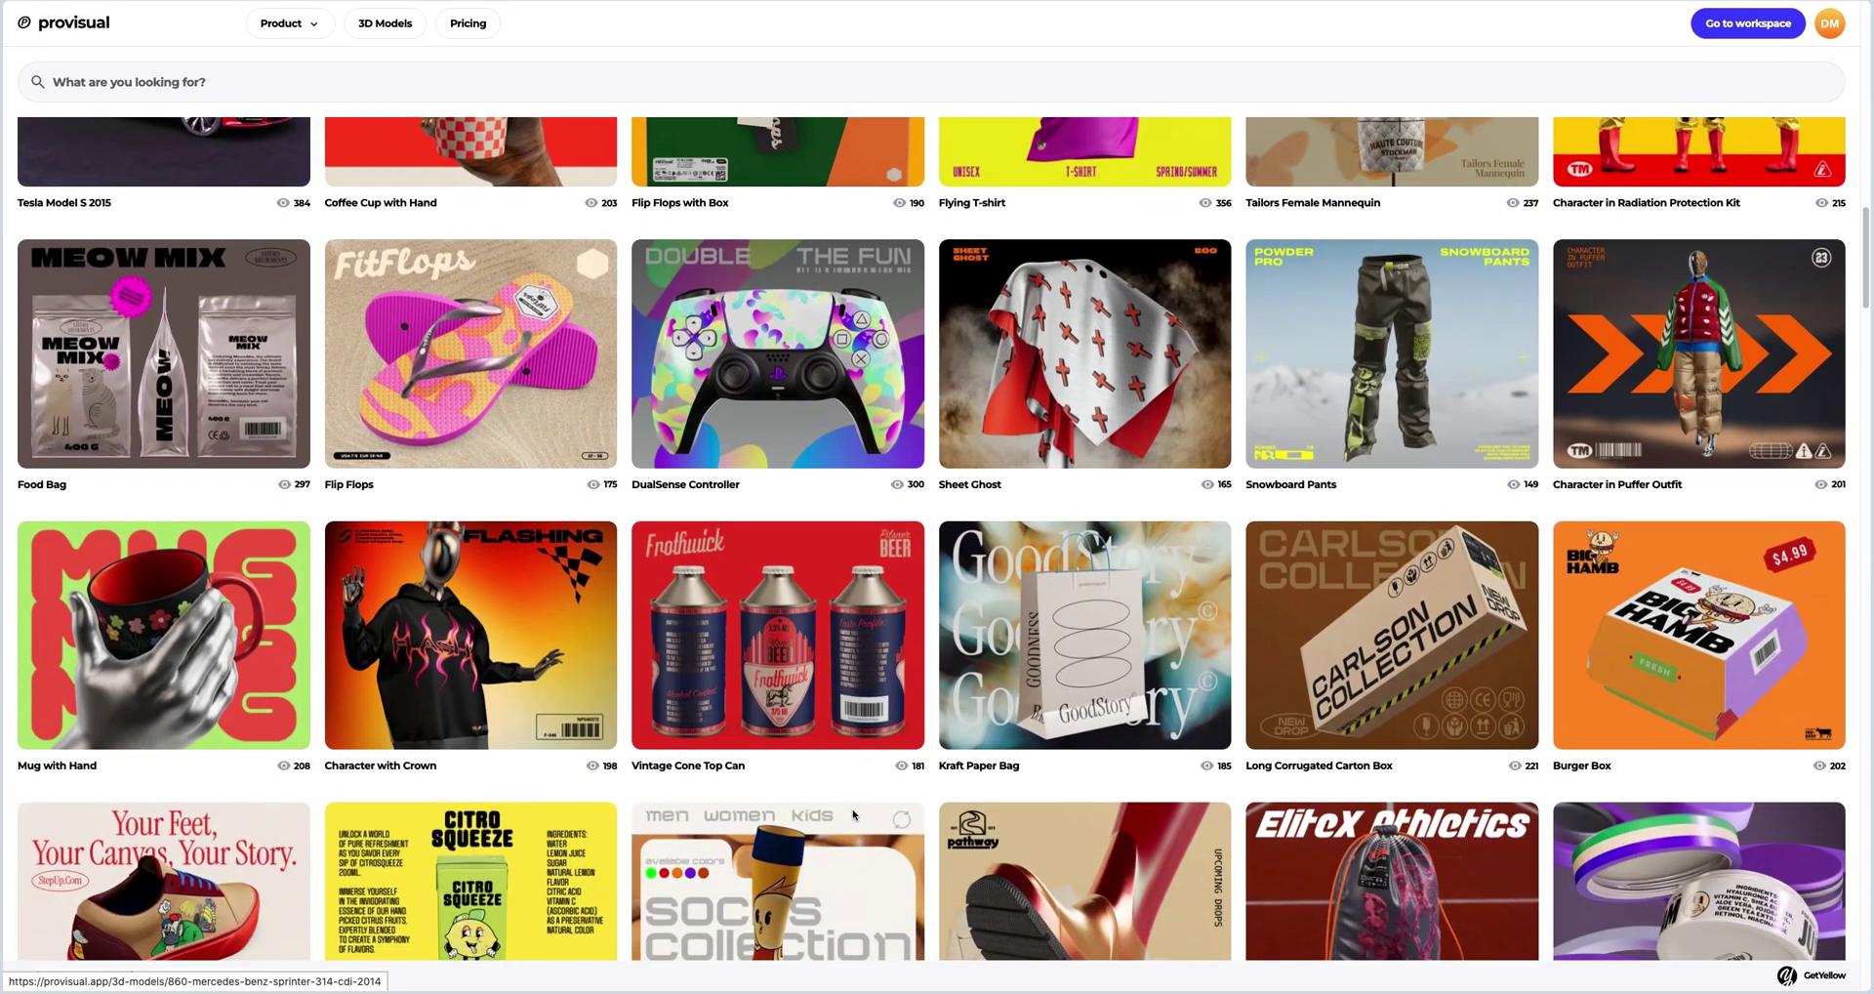
scroll(853, 814, down, 2)
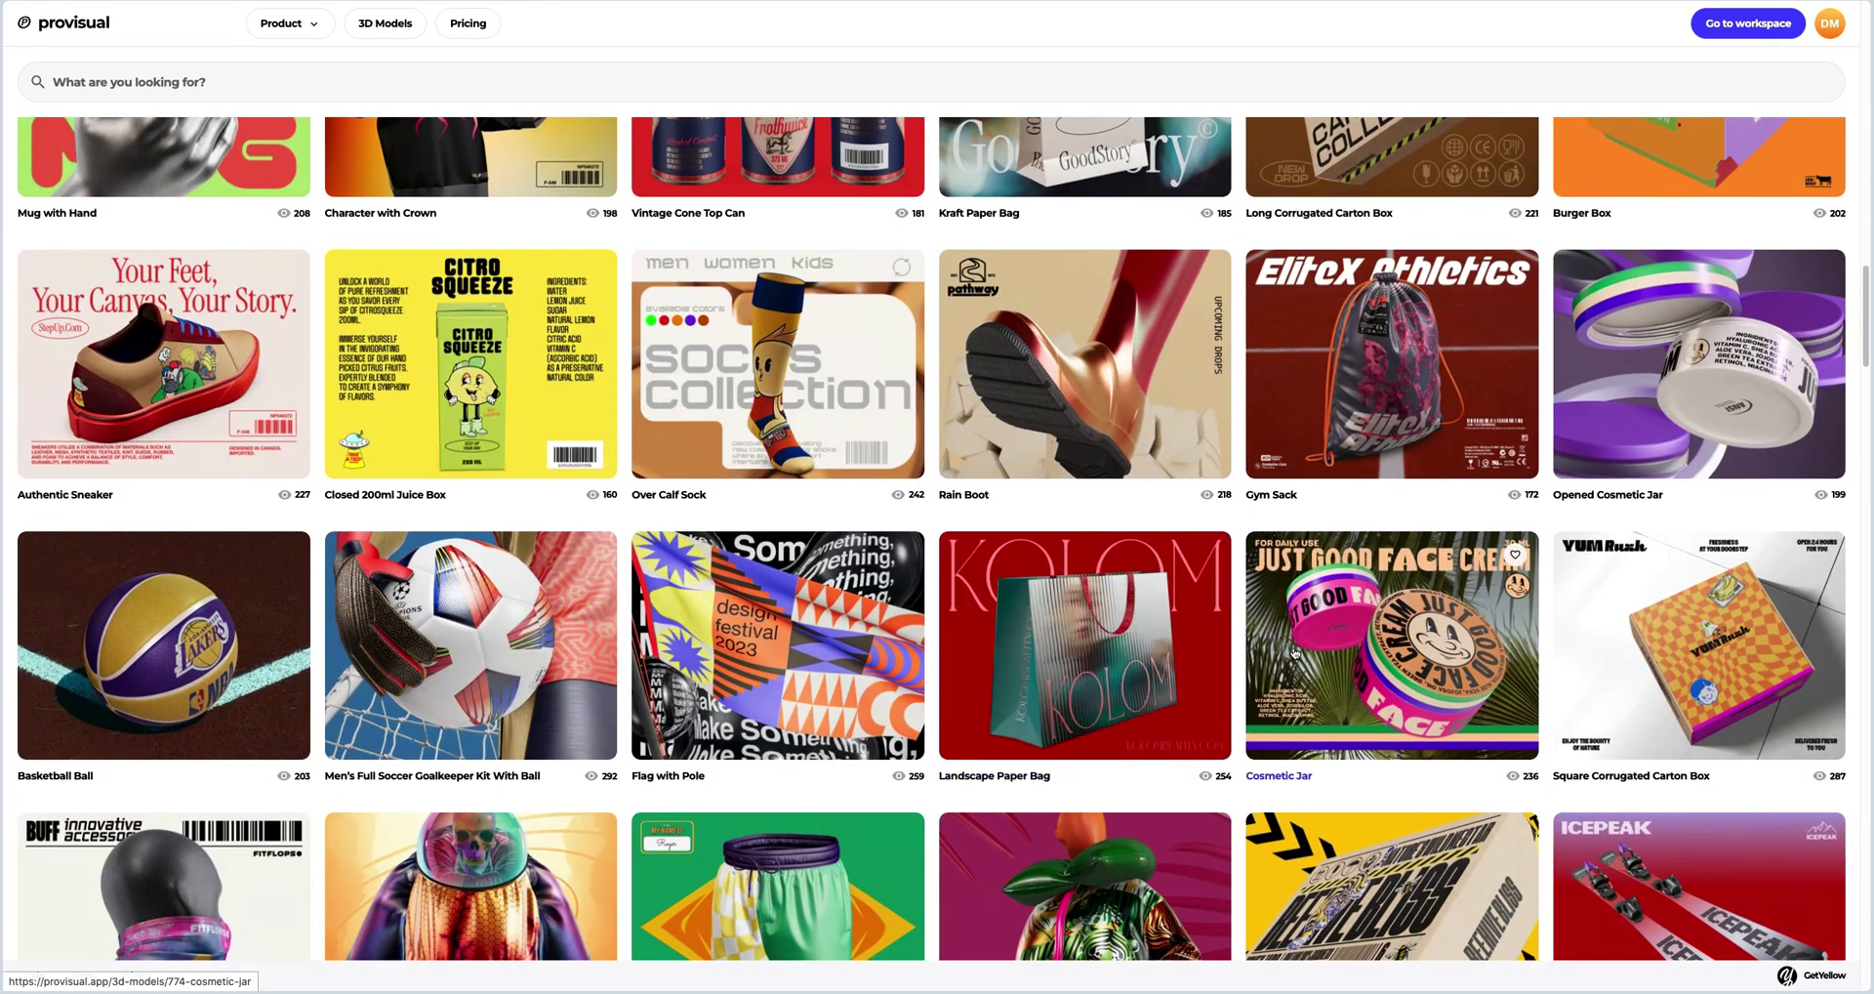
- Open the Cosmetic Jar details, browse its three preview photos, and create a project from it
click(1360, 656)
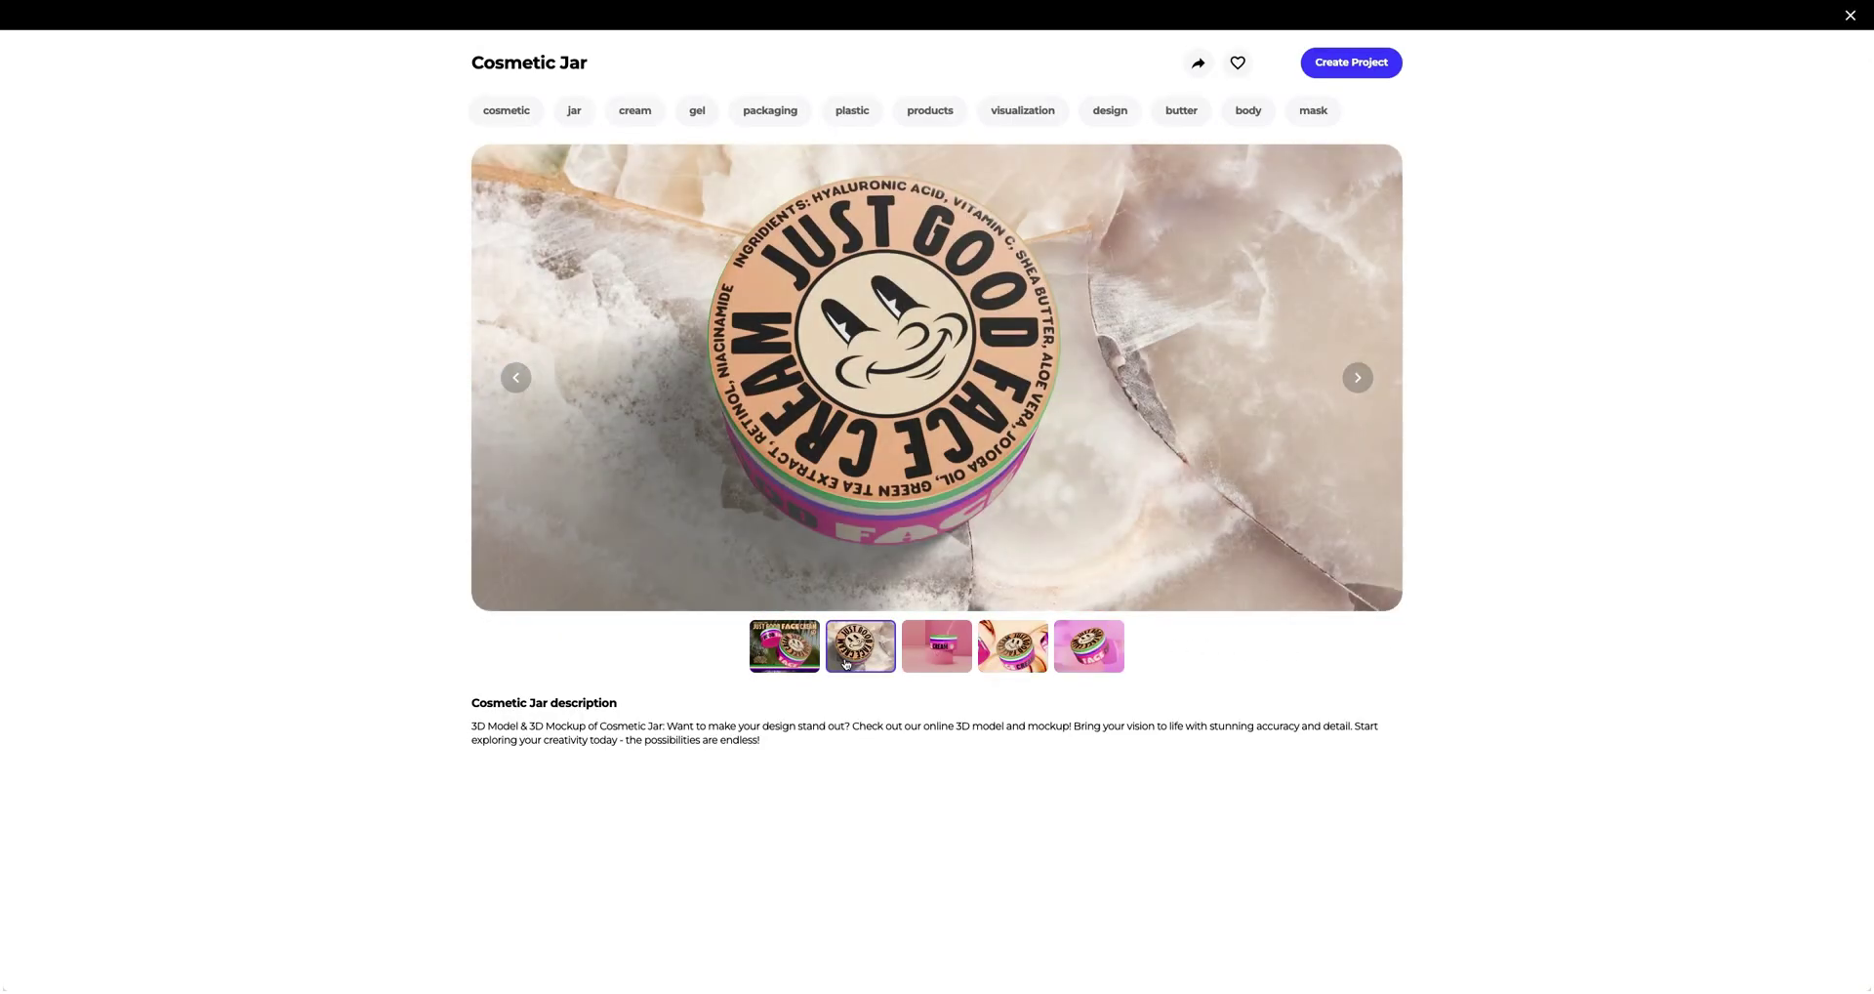
click(924, 660)
click(988, 659)
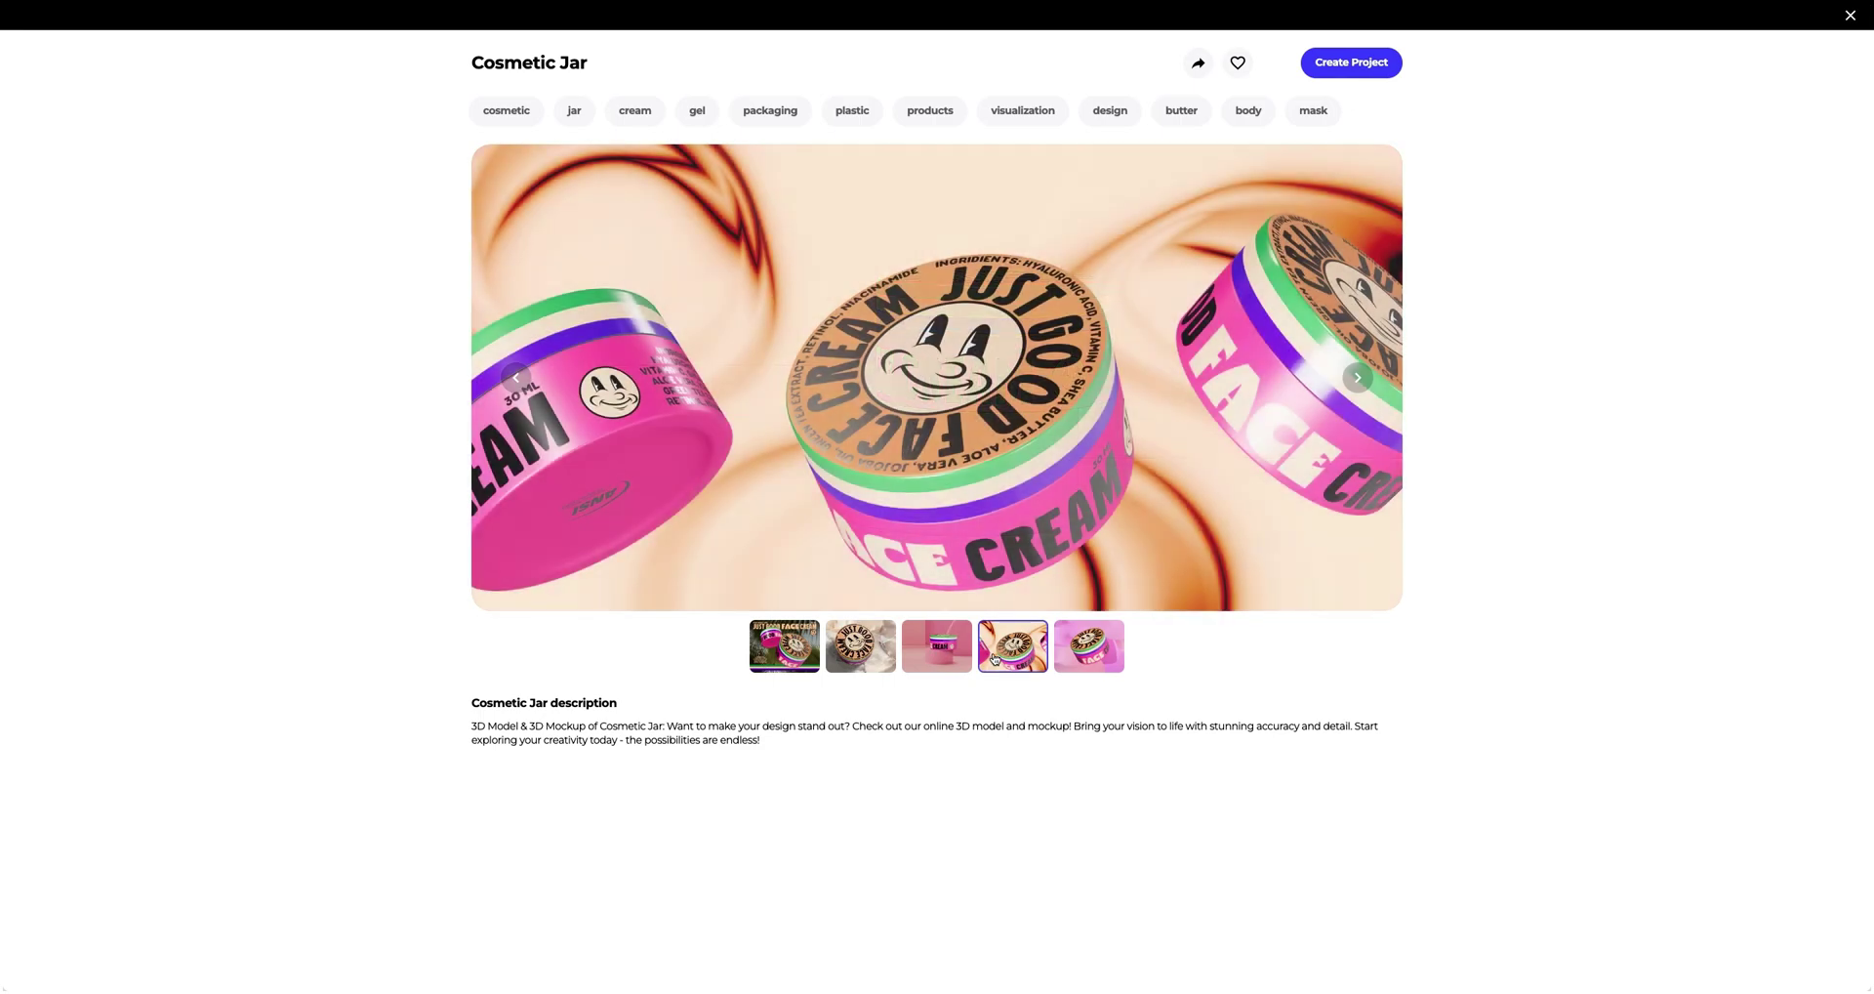
click(1074, 656)
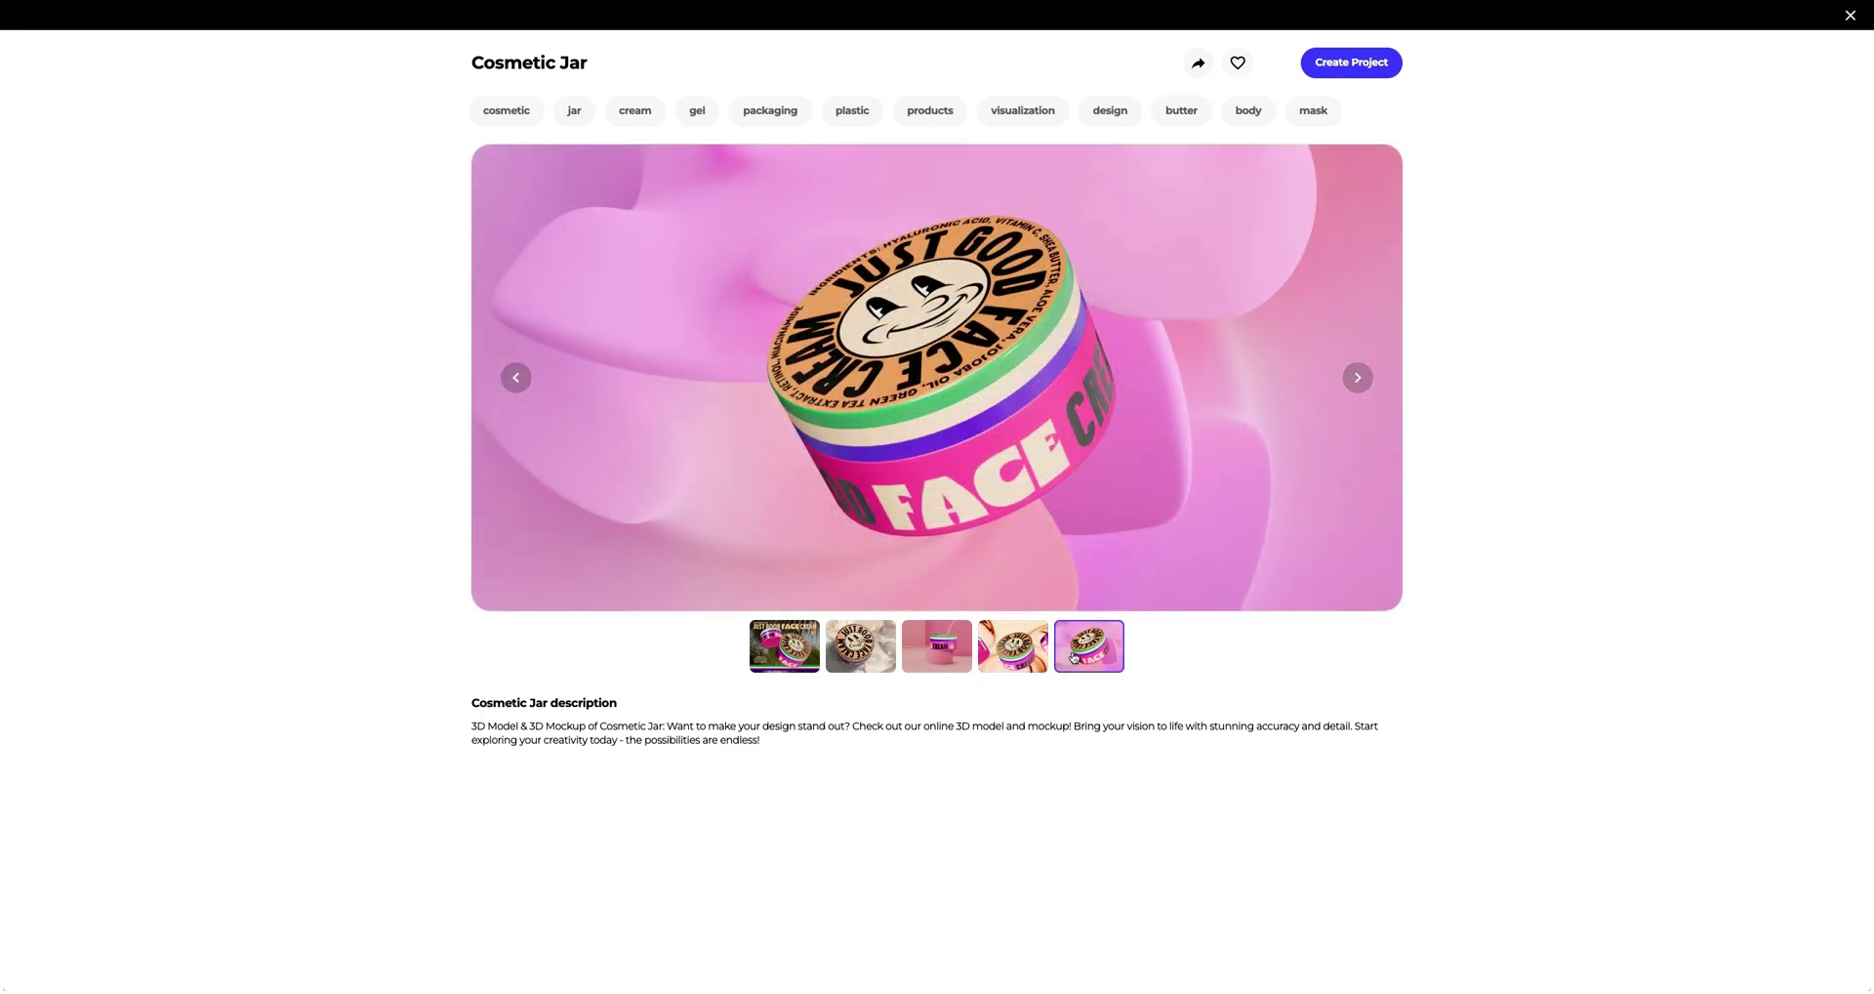
click(1347, 61)
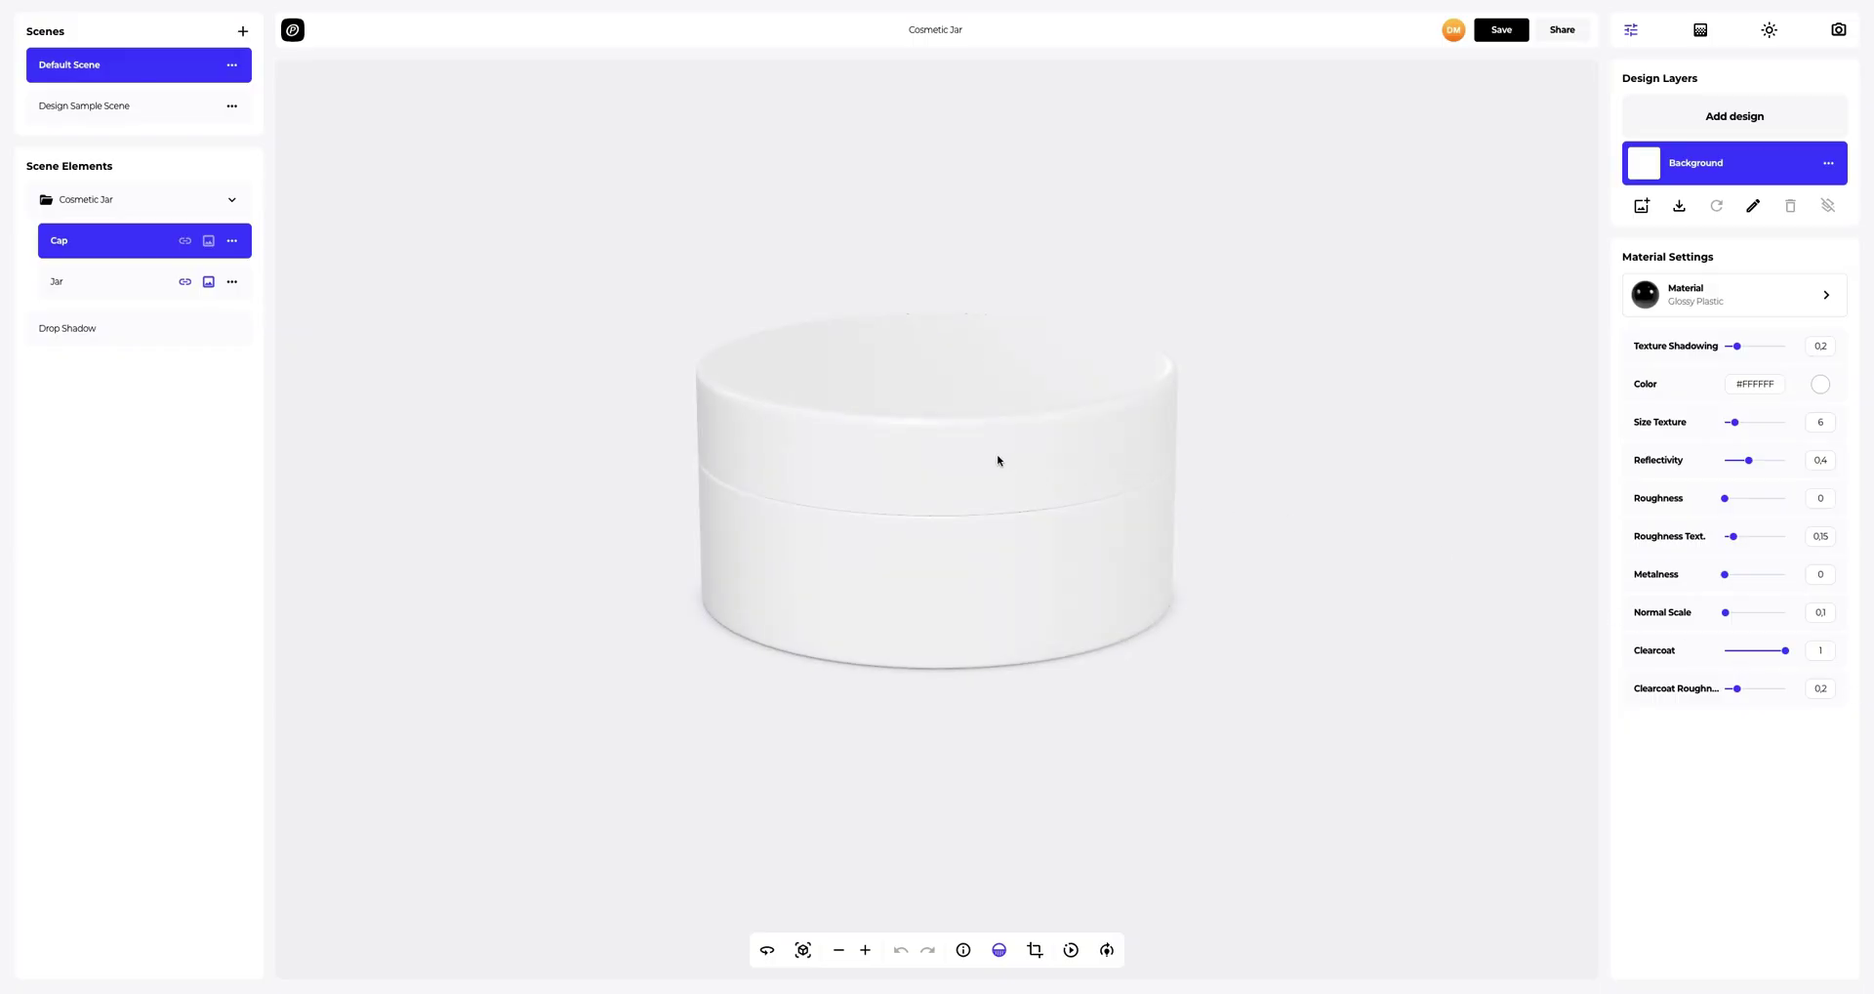
- Change the cap's material to Matte Plastic
scroll(998, 460, up, 5)
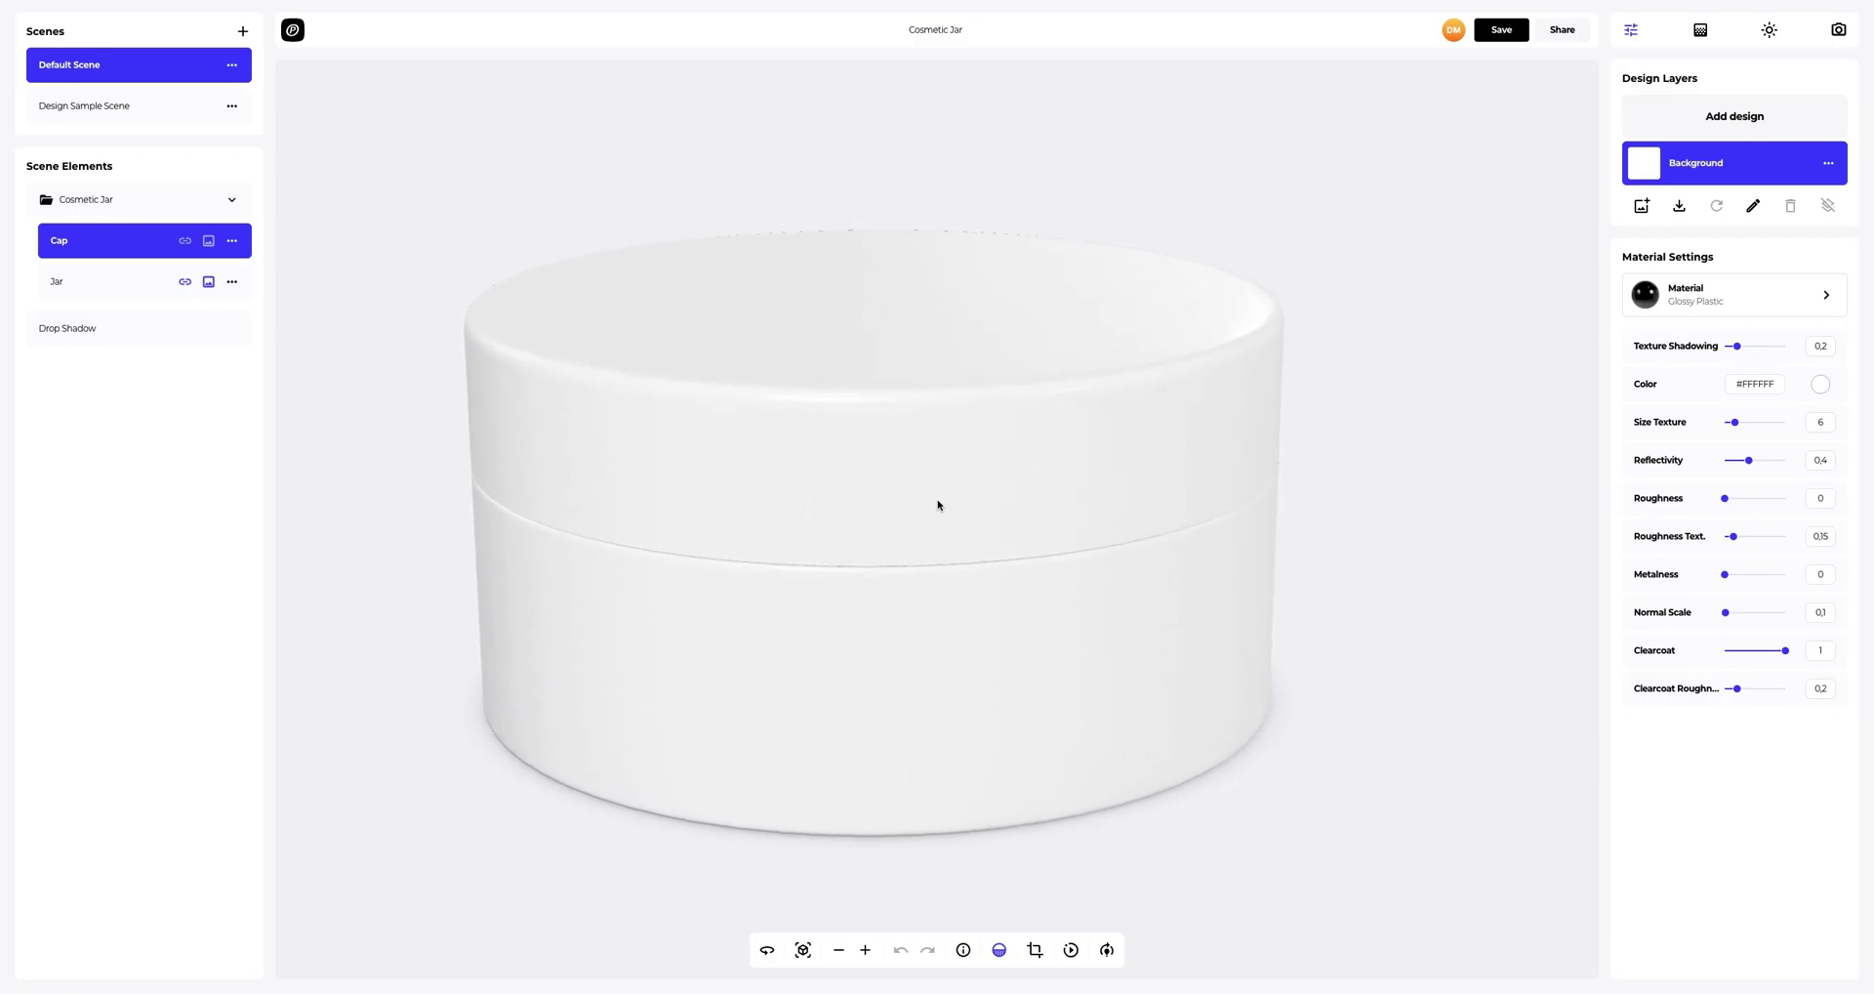
scroll(937, 504, up, 2)
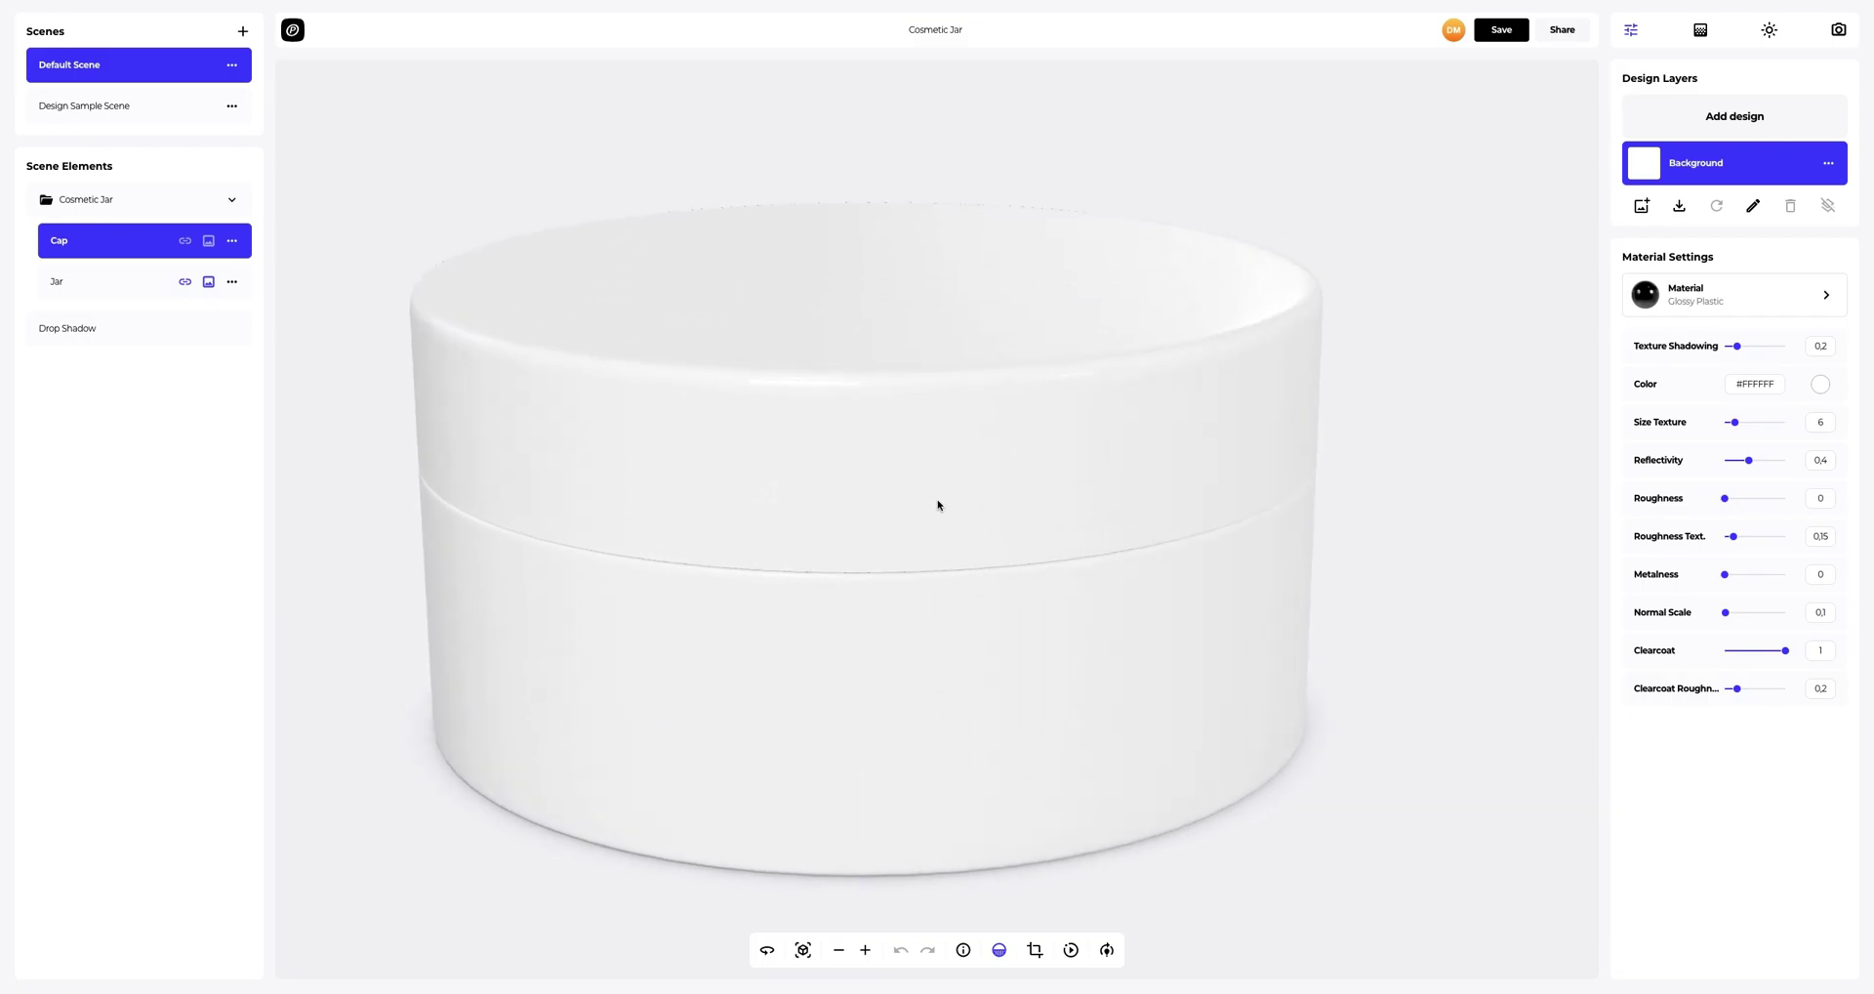
click(1679, 309)
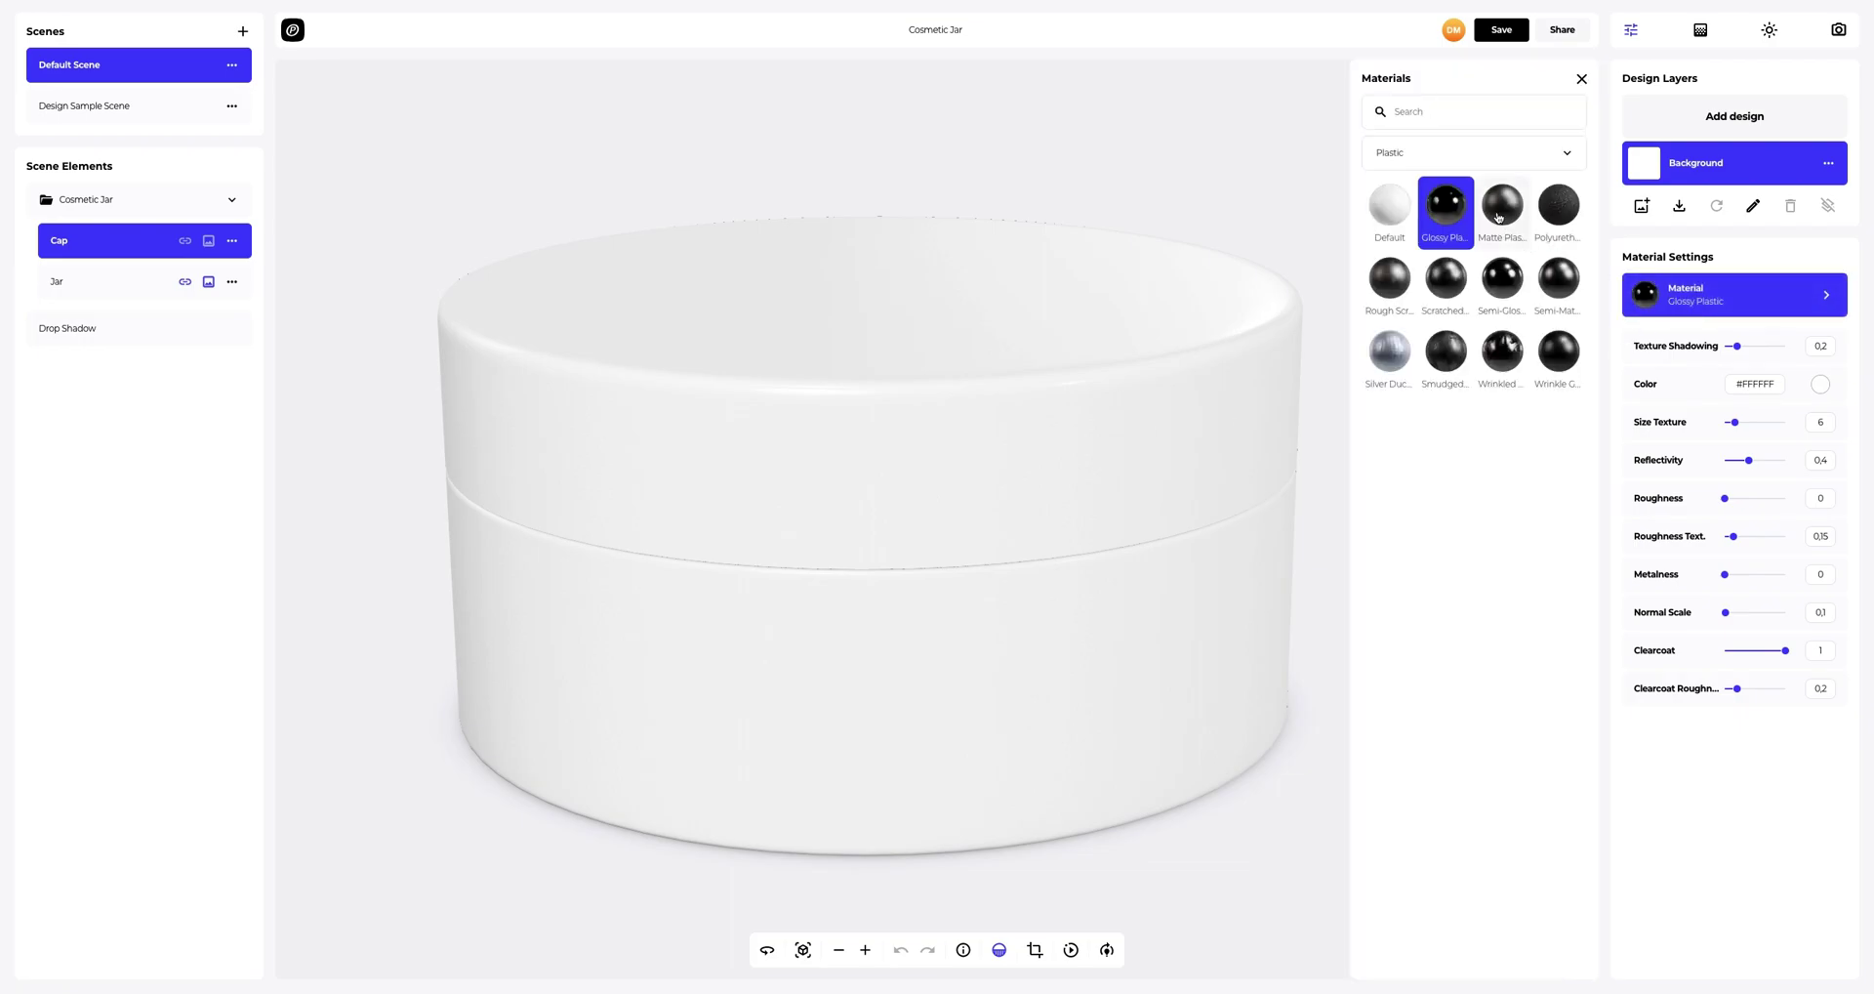
click(1499, 217)
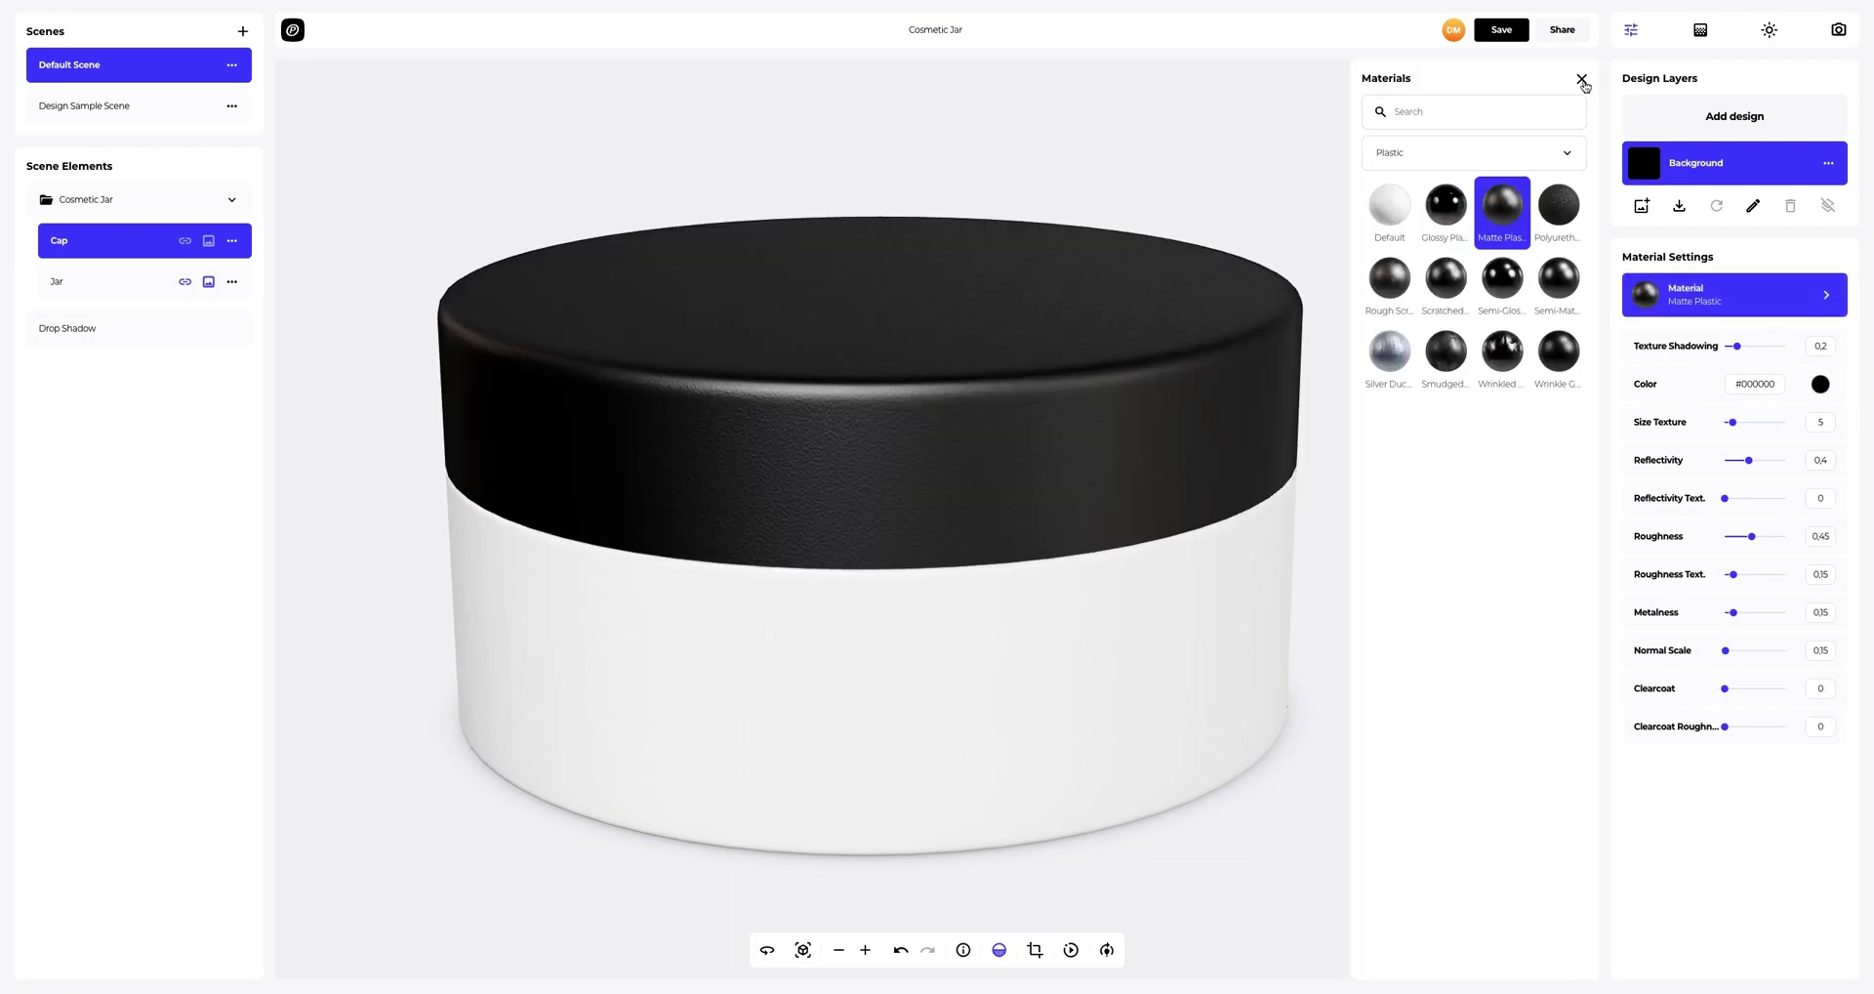
click(1582, 79)
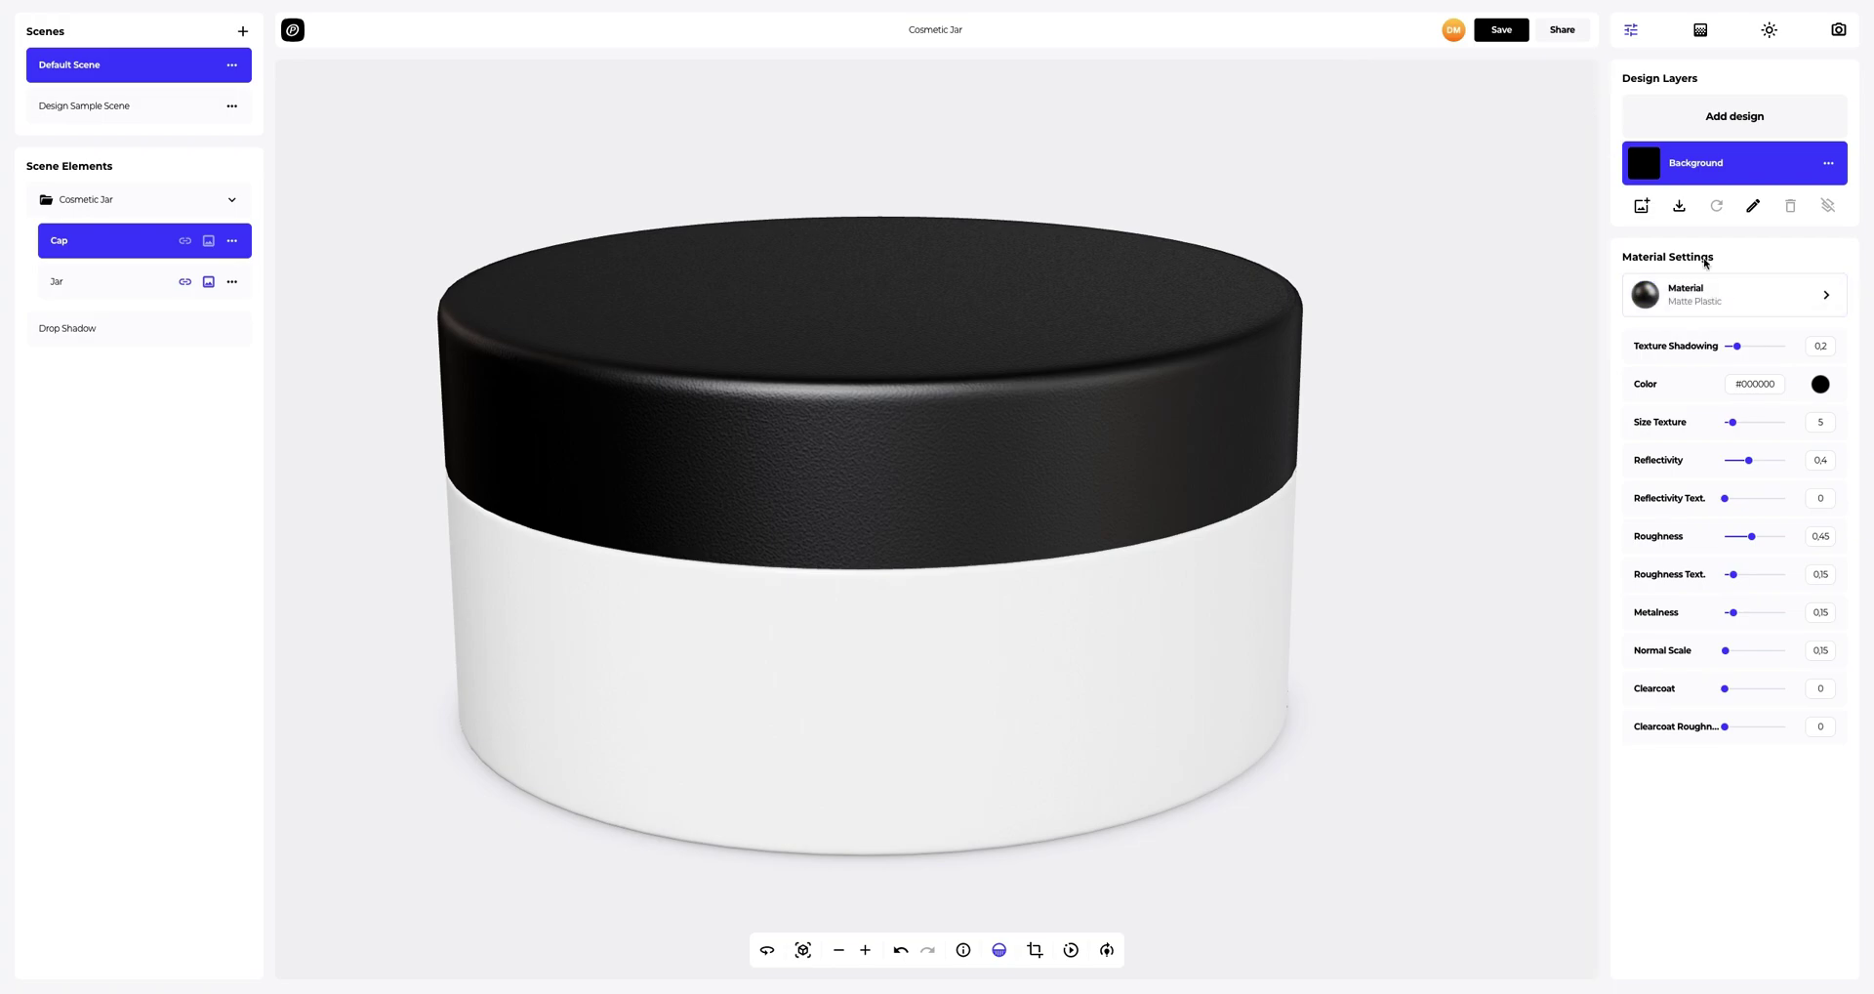
- Colour the cap orange with hex #DD7A3B
click(1821, 386)
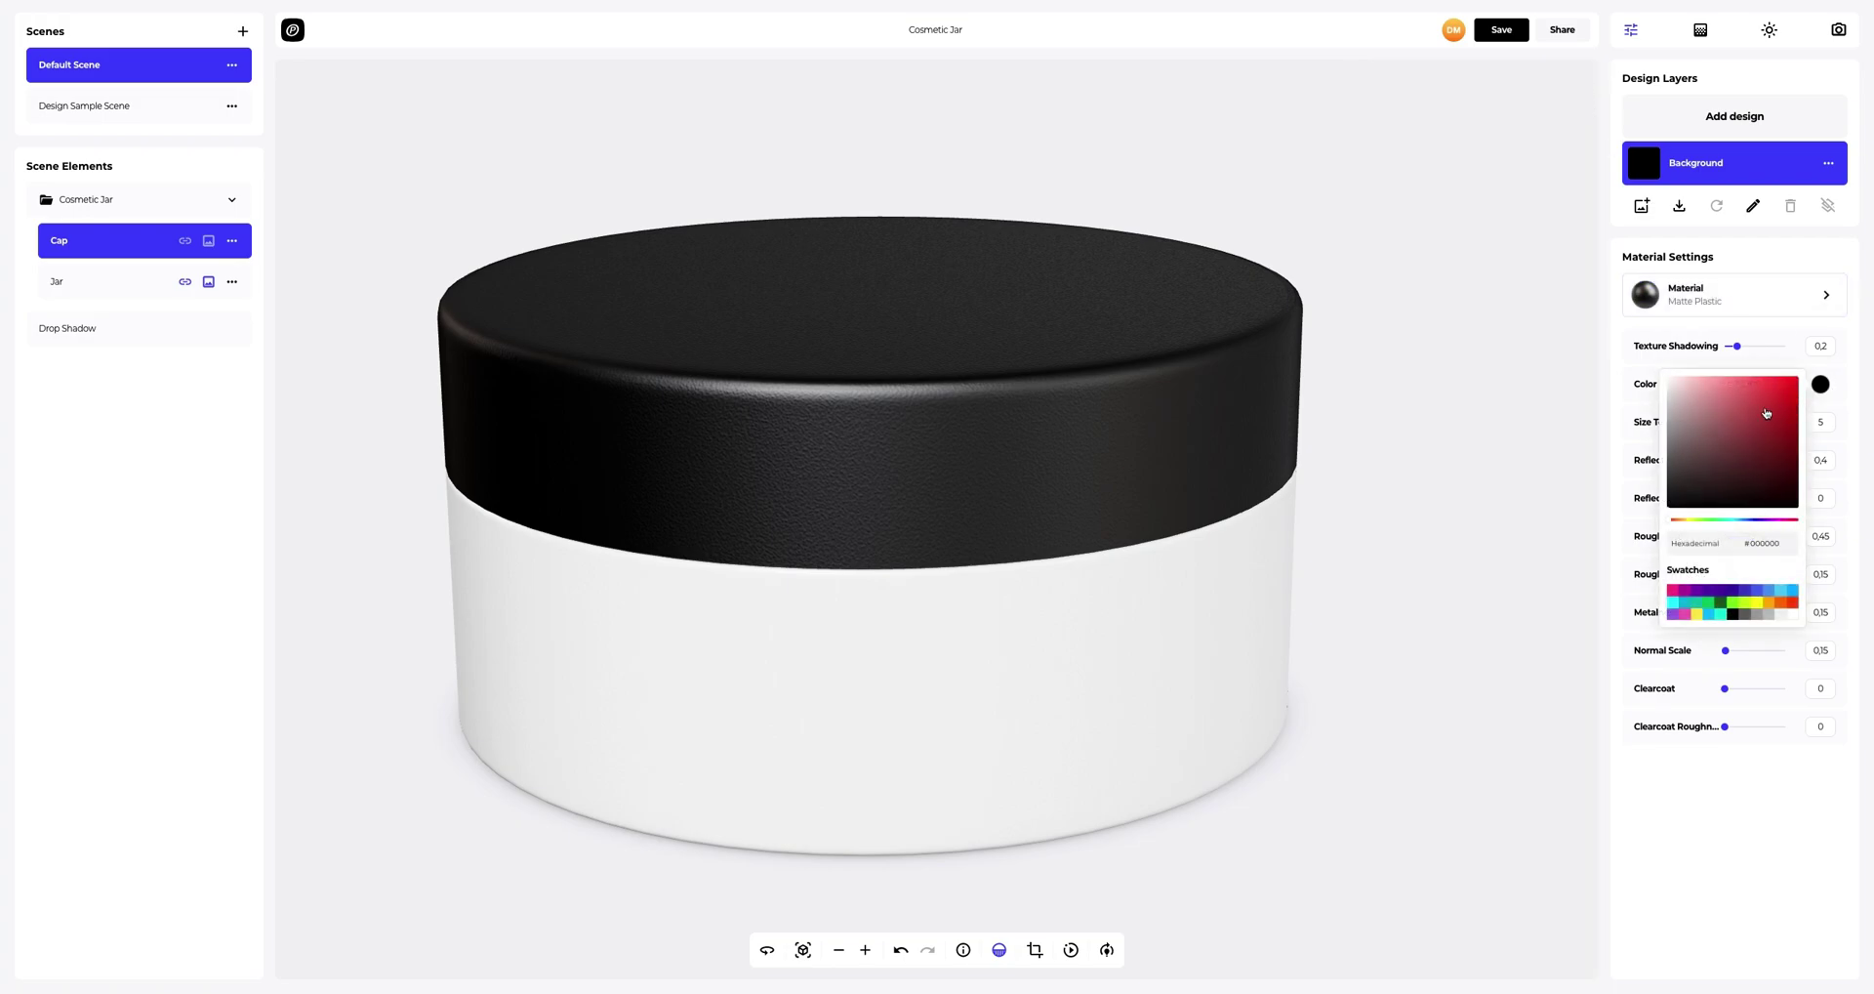
mouse_move(1766, 413)
mouse_down()
mouse_move(1703, 421)
mouse_move(1703, 479)
mouse_up()
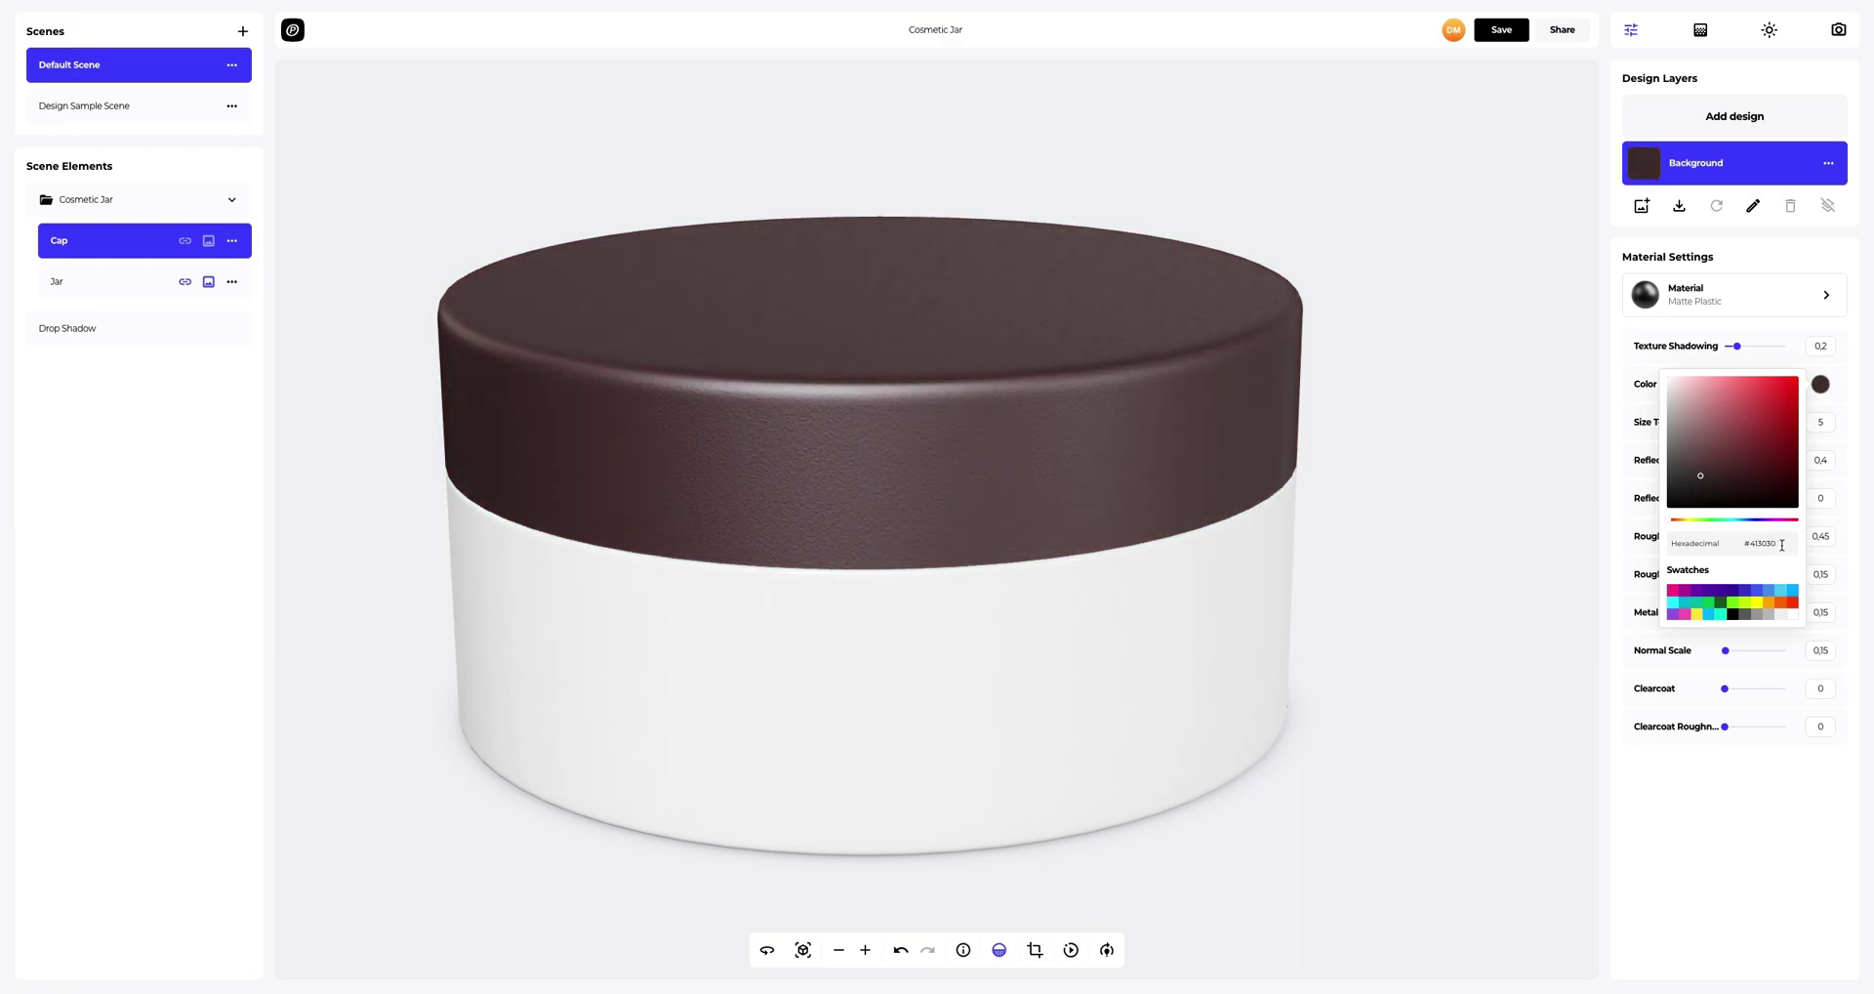
drag(1782, 545, 1710, 548)
text(#dd7a3b)
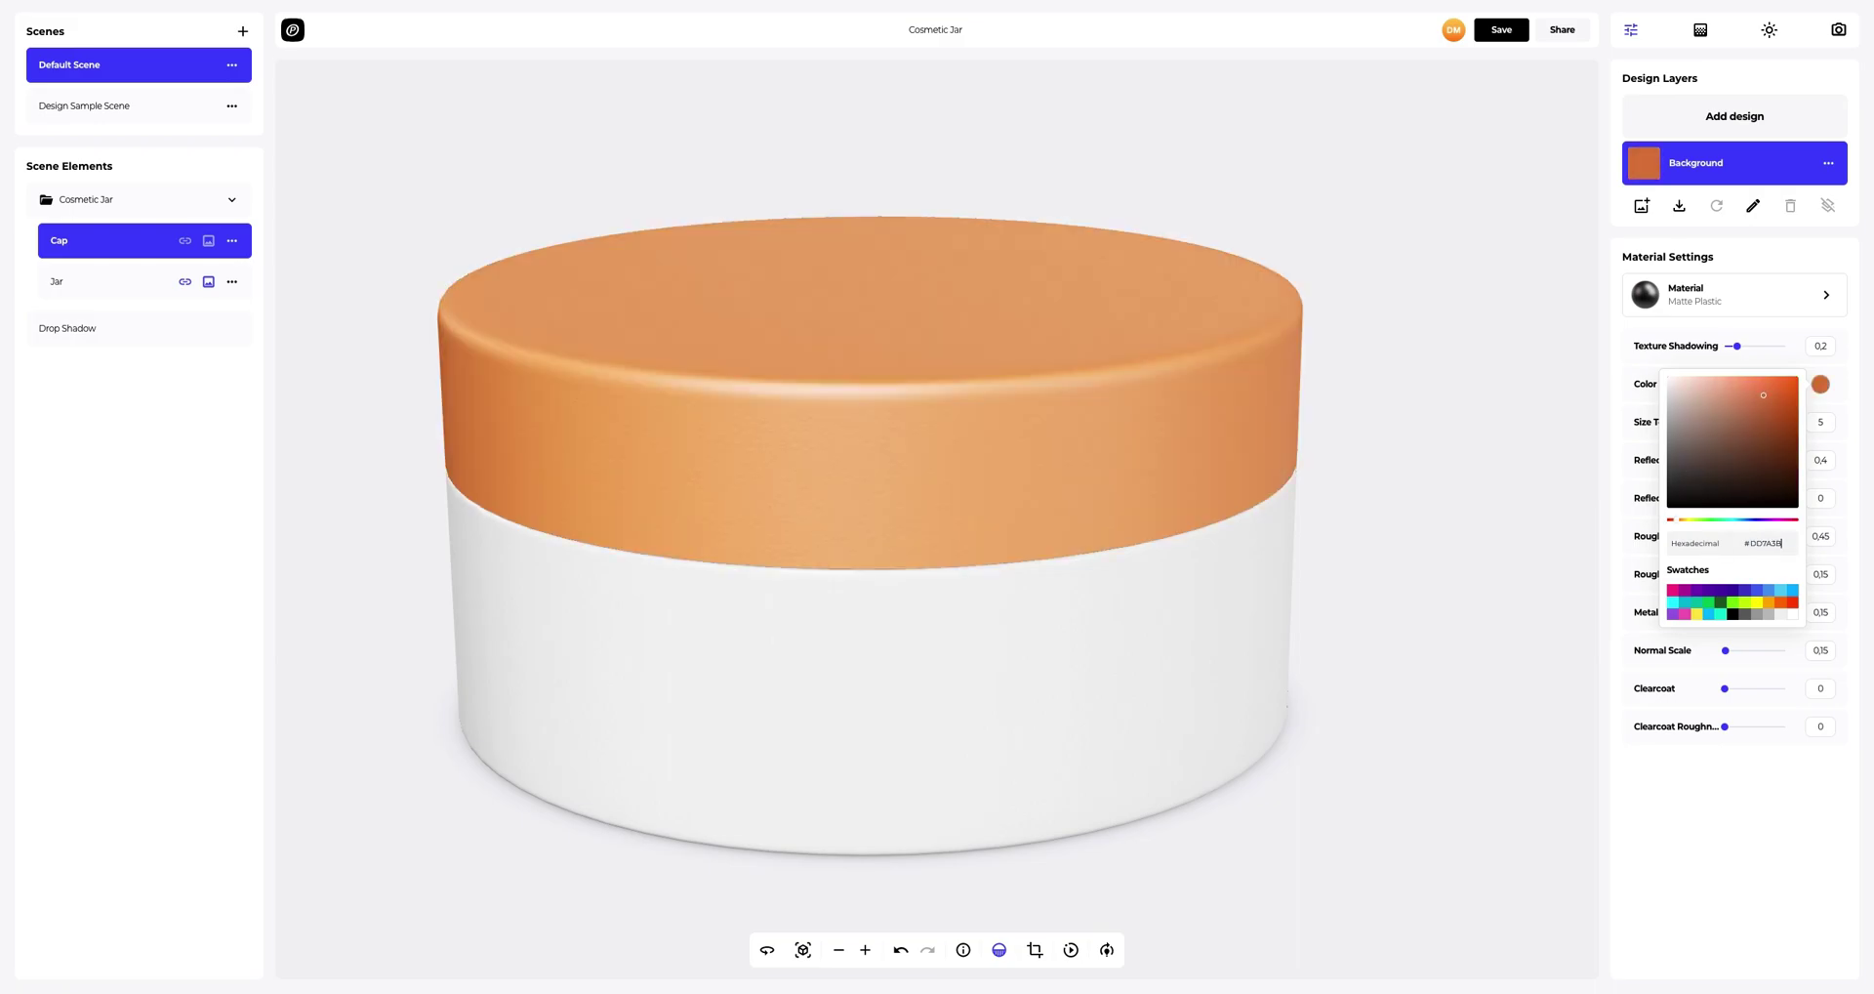
click(1689, 812)
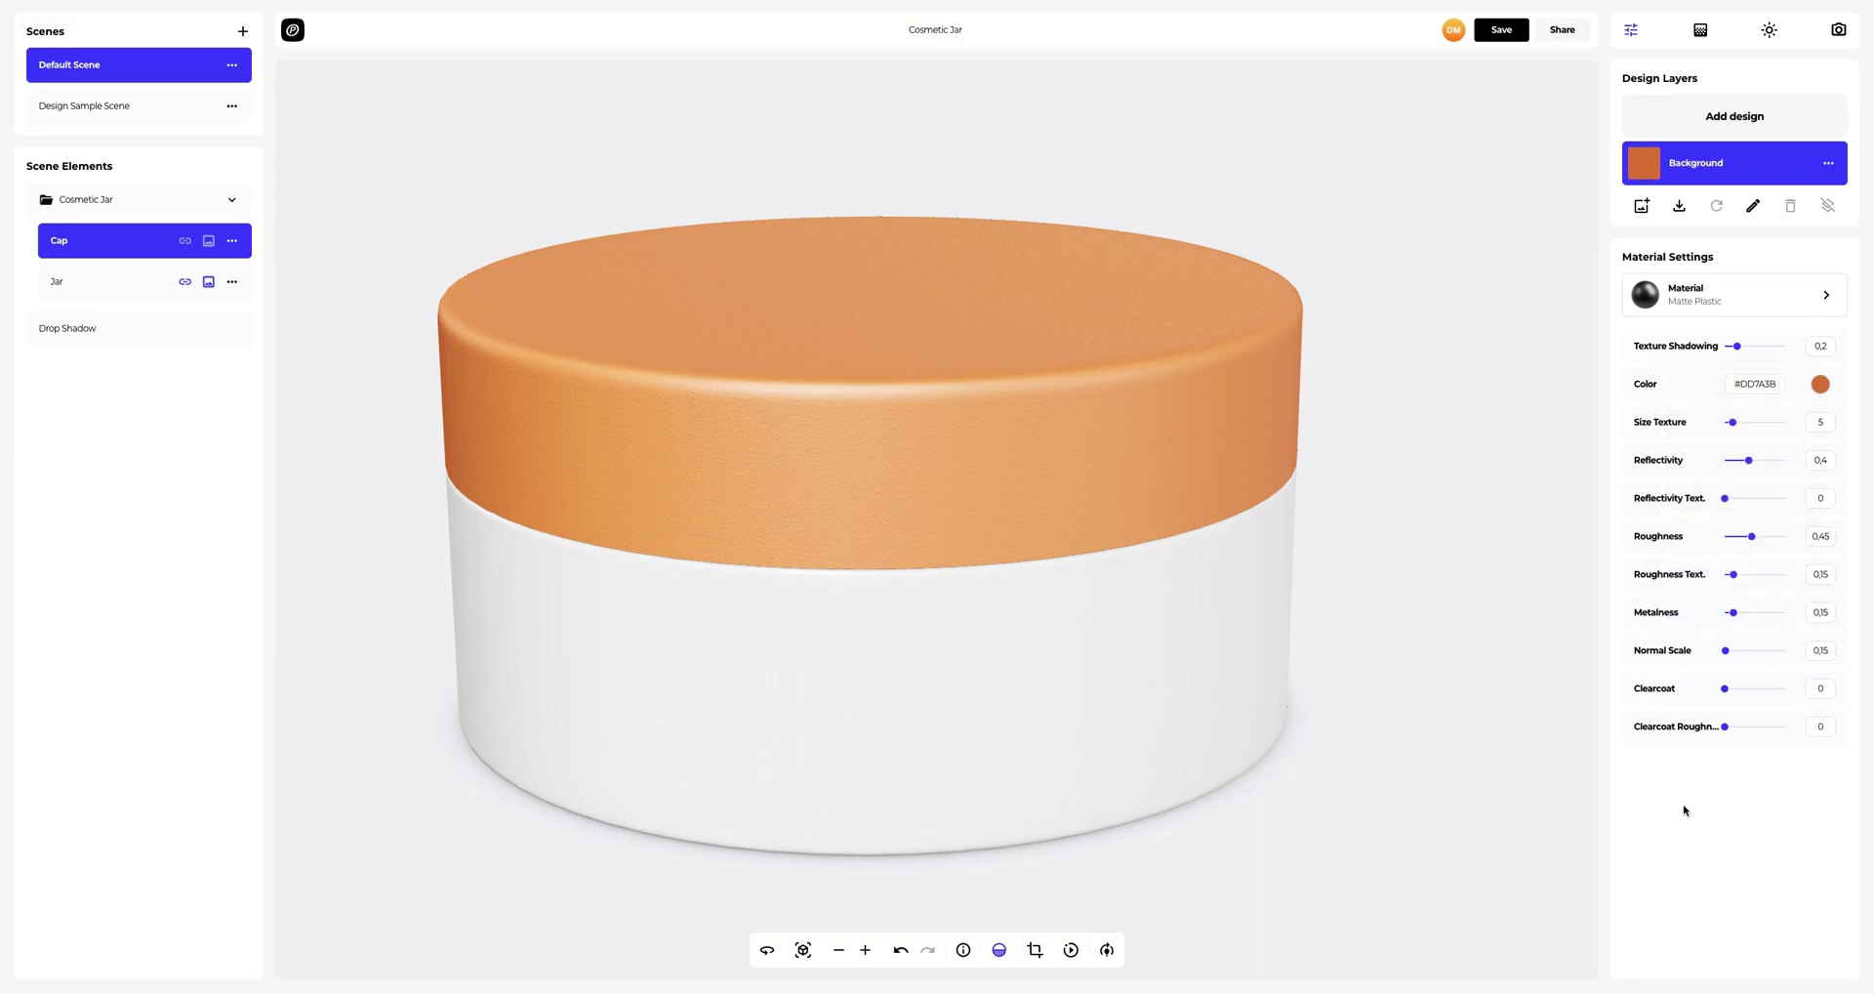
- Copy the cap's Matte Plastic material and paste it onto the jar body
click(232, 242)
click(284, 256)
click(233, 285)
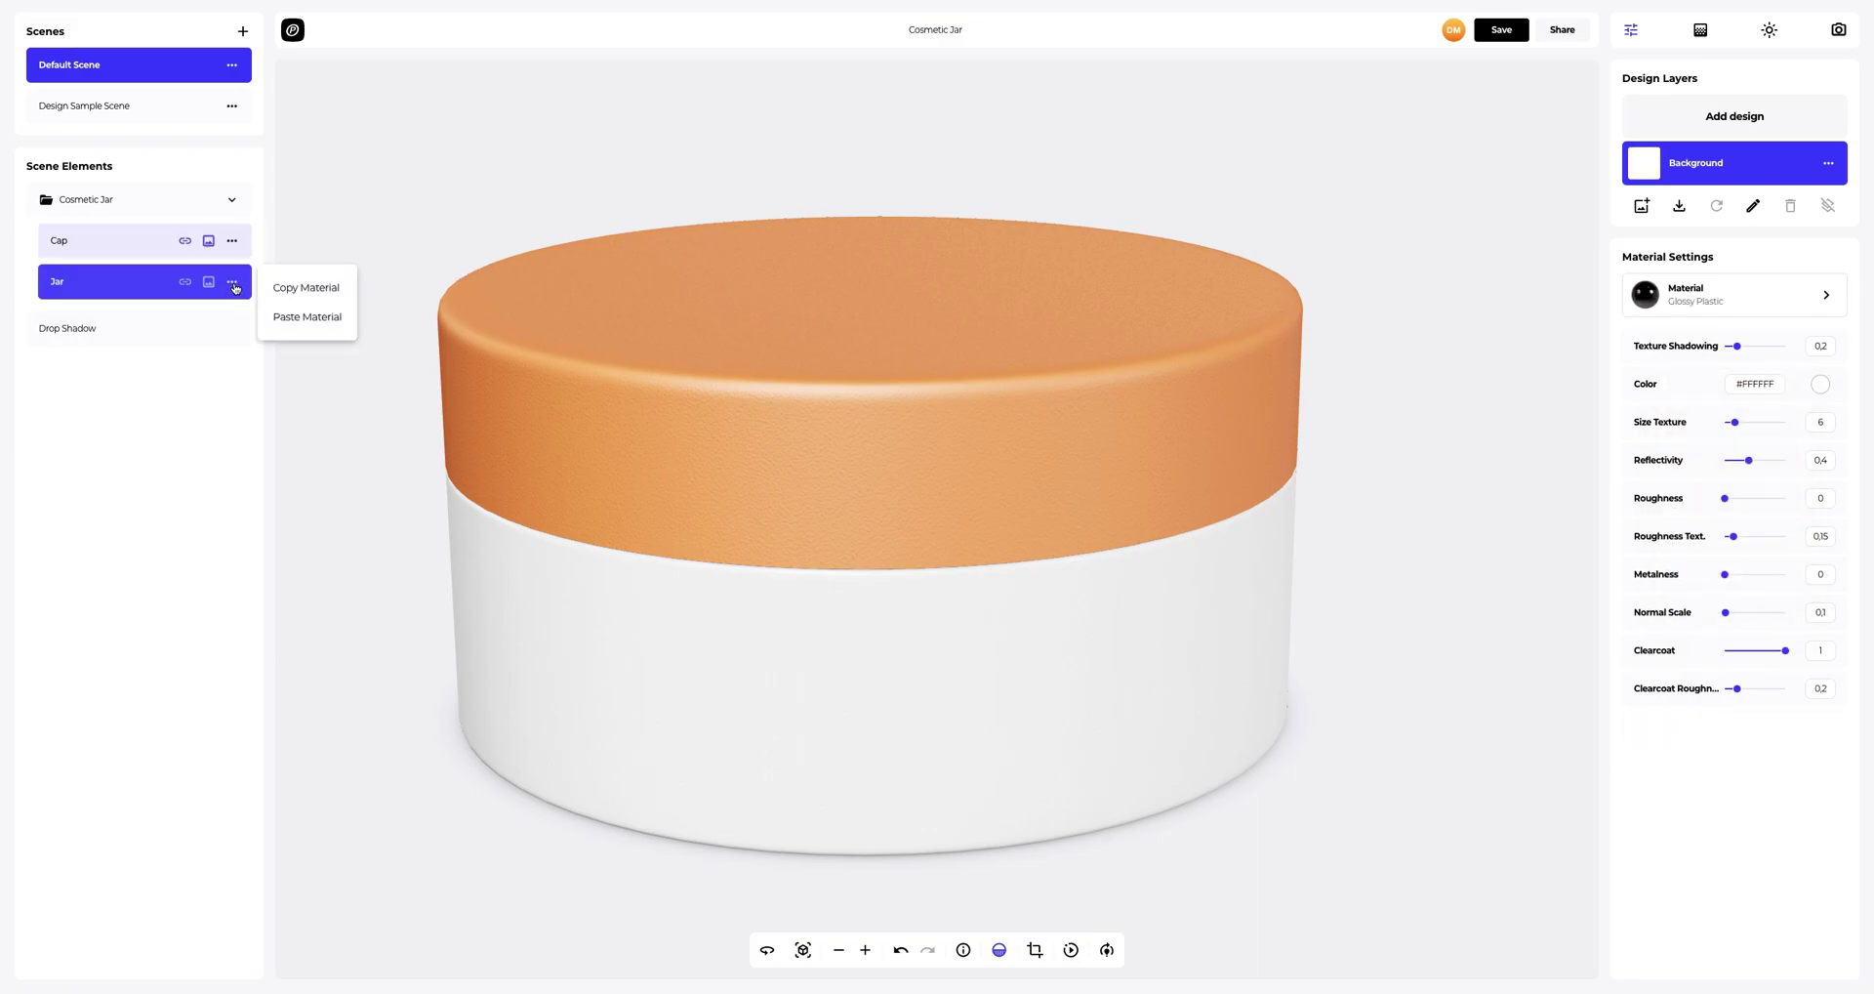
click(284, 319)
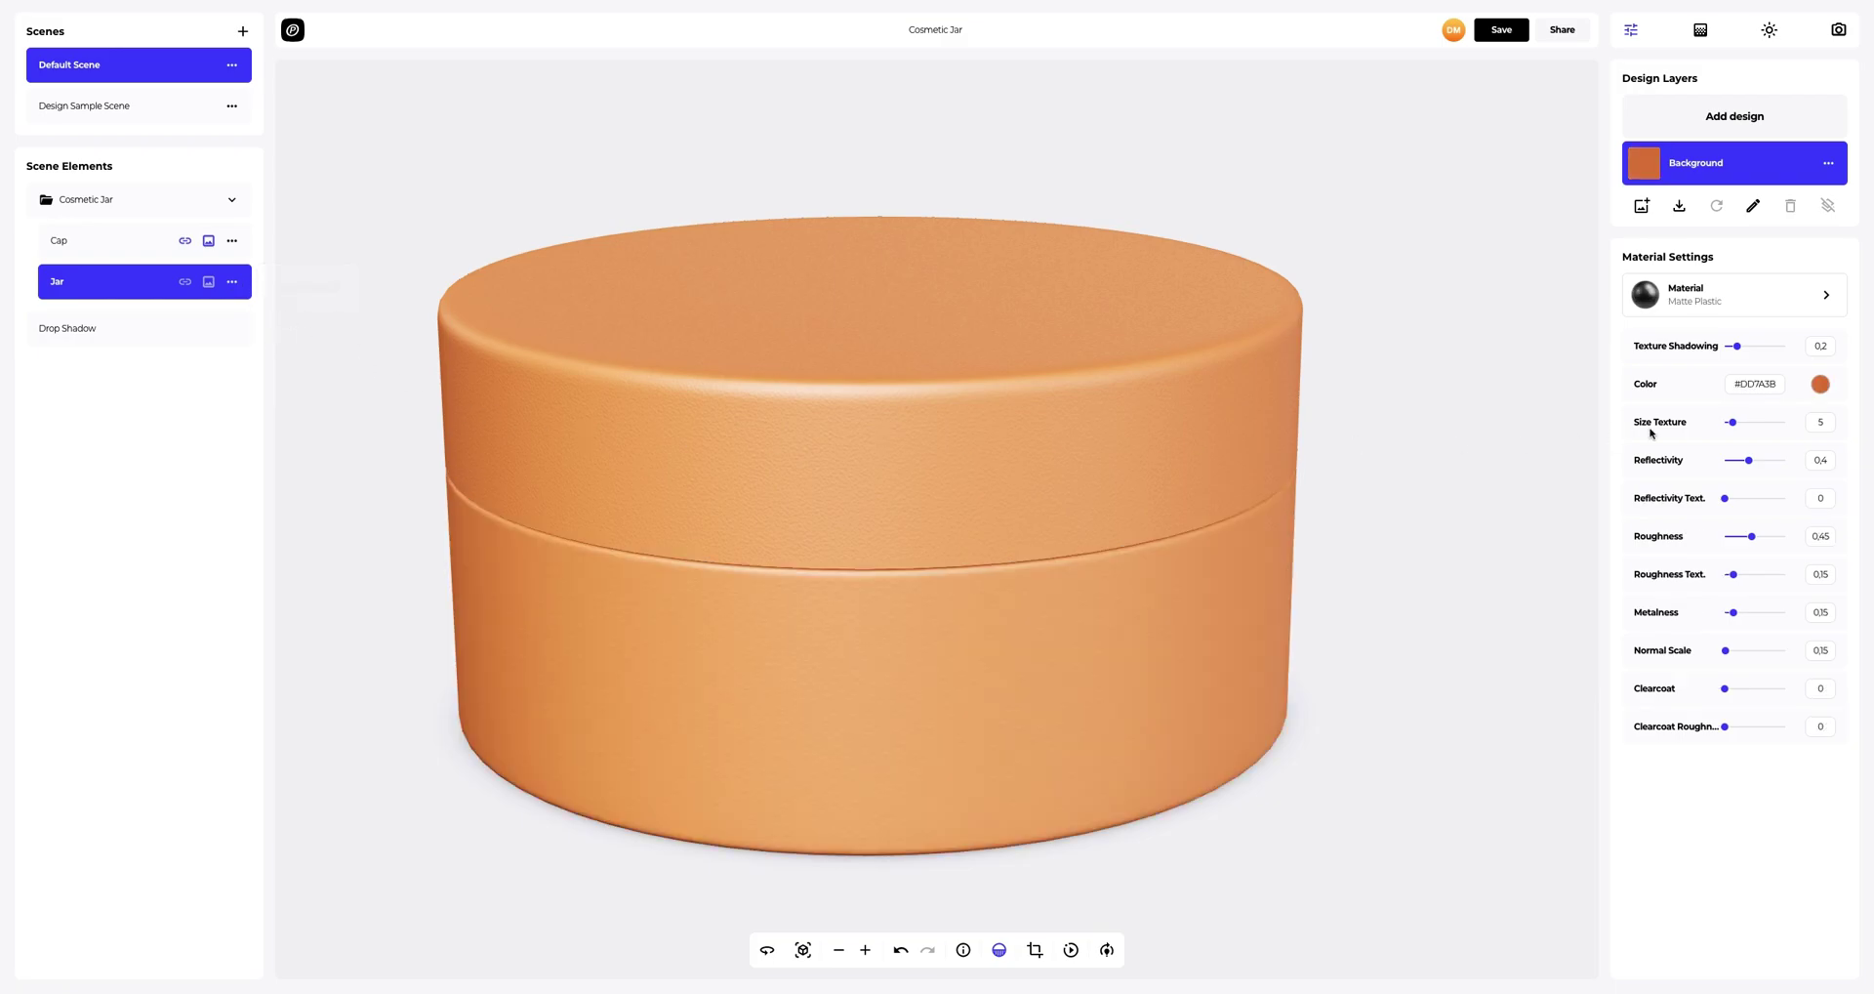
- Recolour the jar body pink #F72685 using the swatch
click(1821, 386)
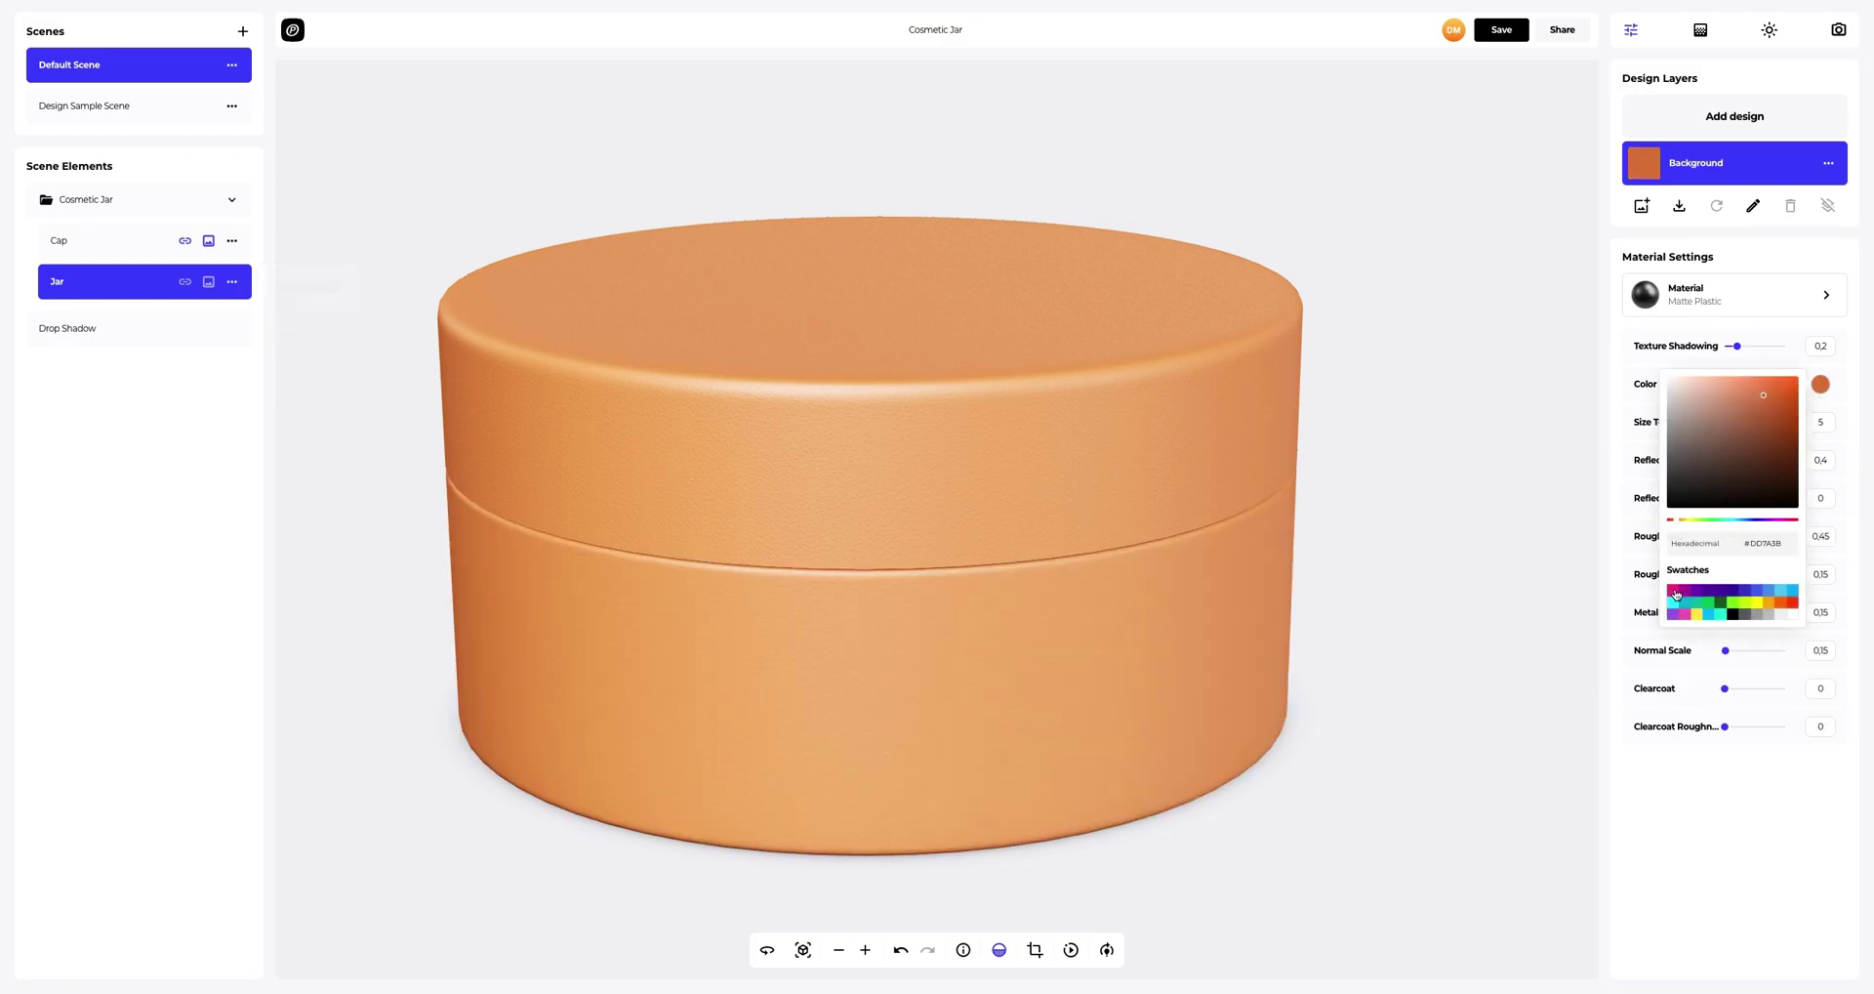
click(1675, 593)
click(1677, 782)
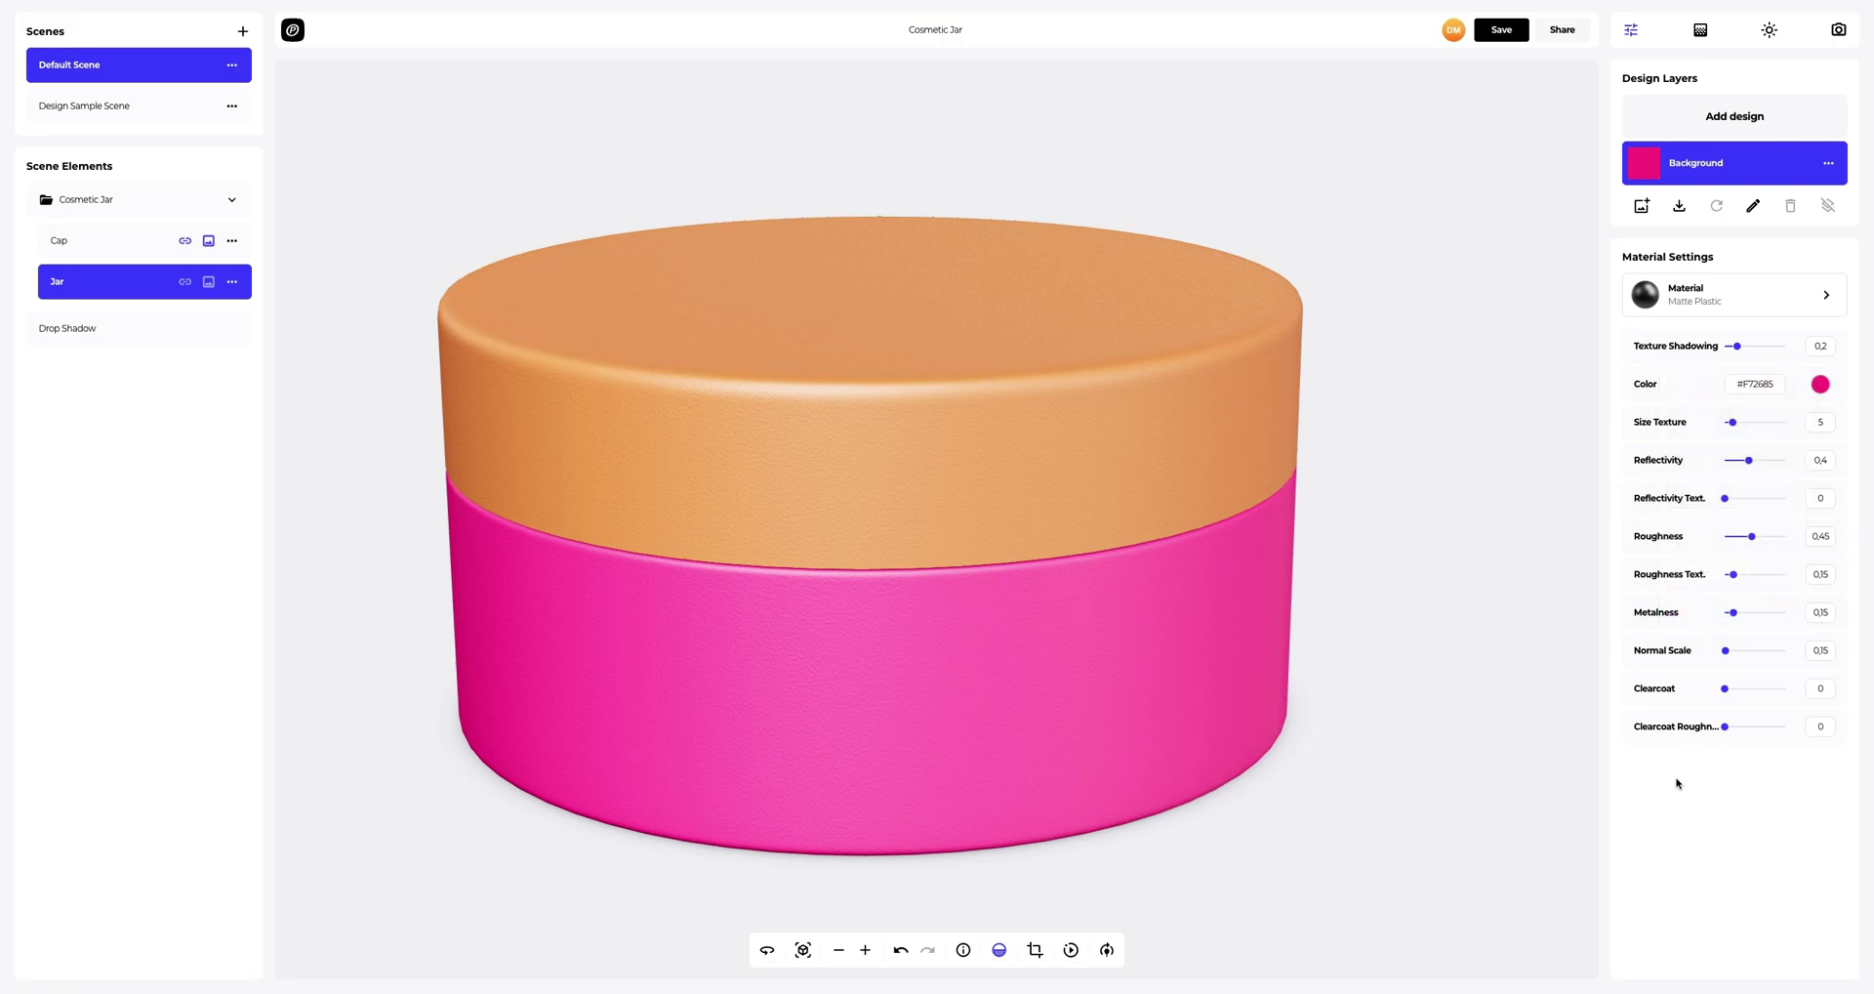
drag(1421, 699, 929, 533)
- Make the drop shadow darker and stronger, and lower the camera for a flatter view
click(106, 337)
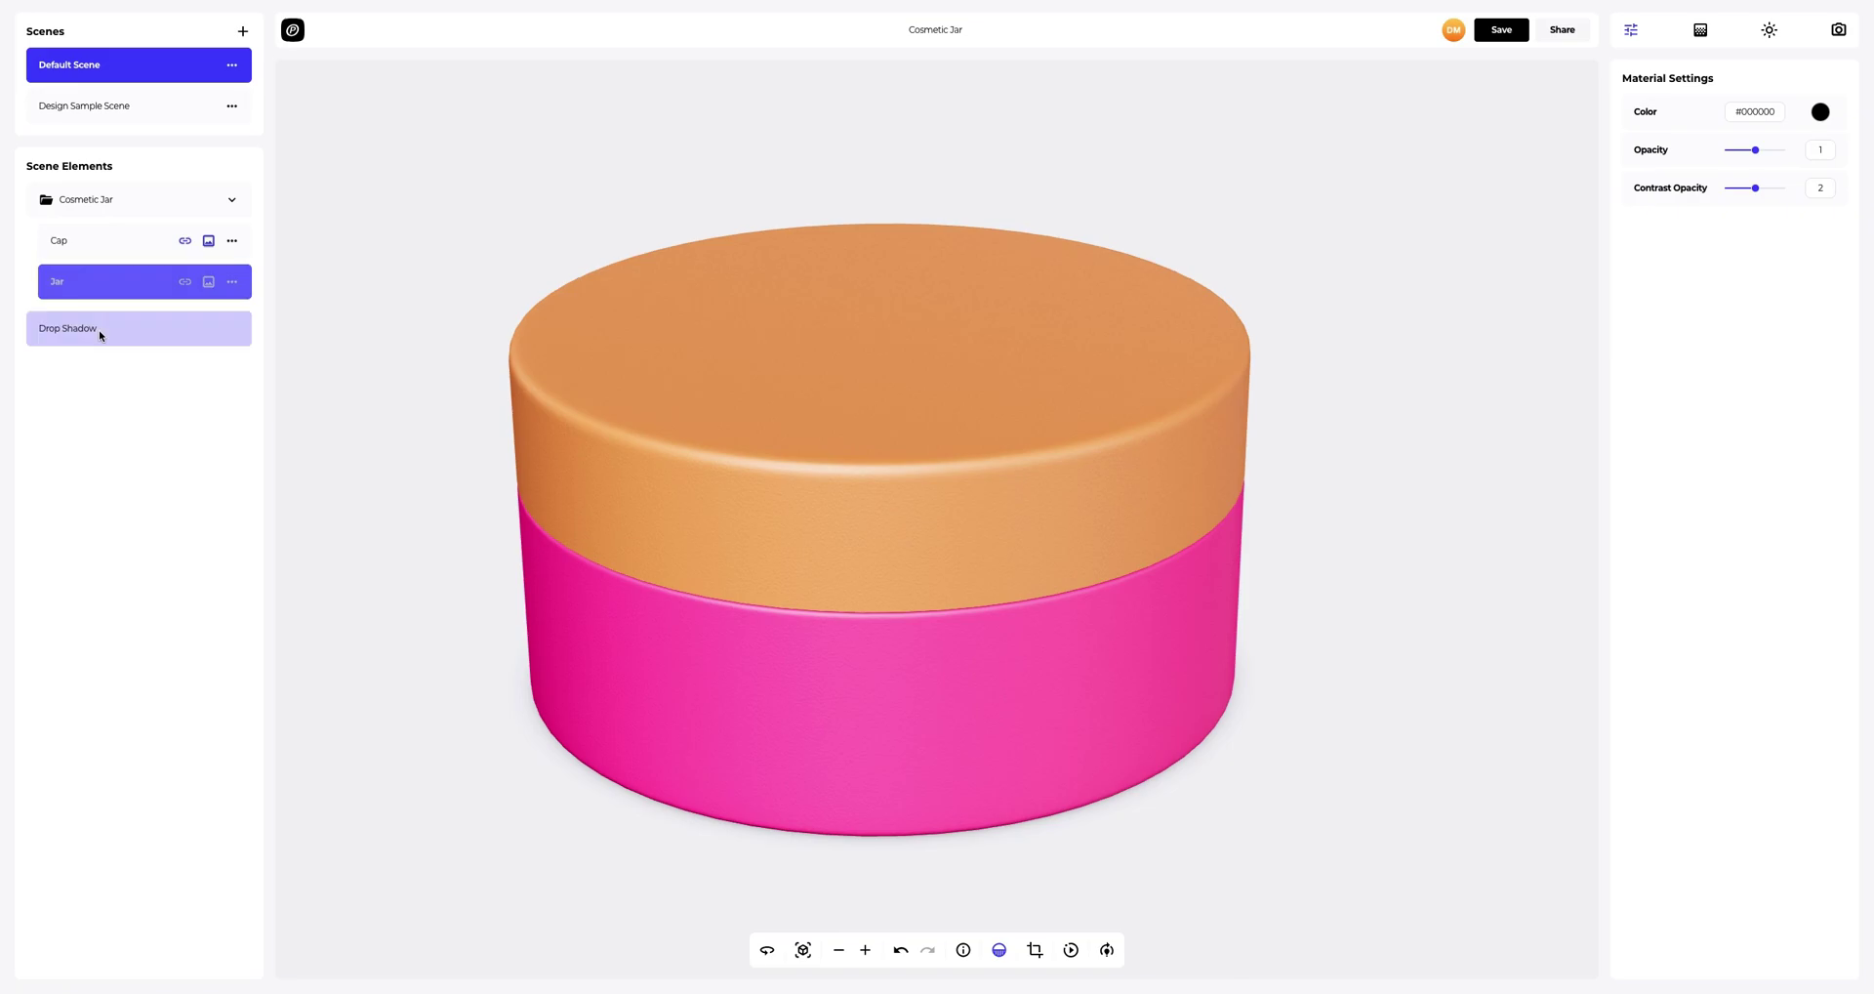
drag(1757, 149, 1786, 187)
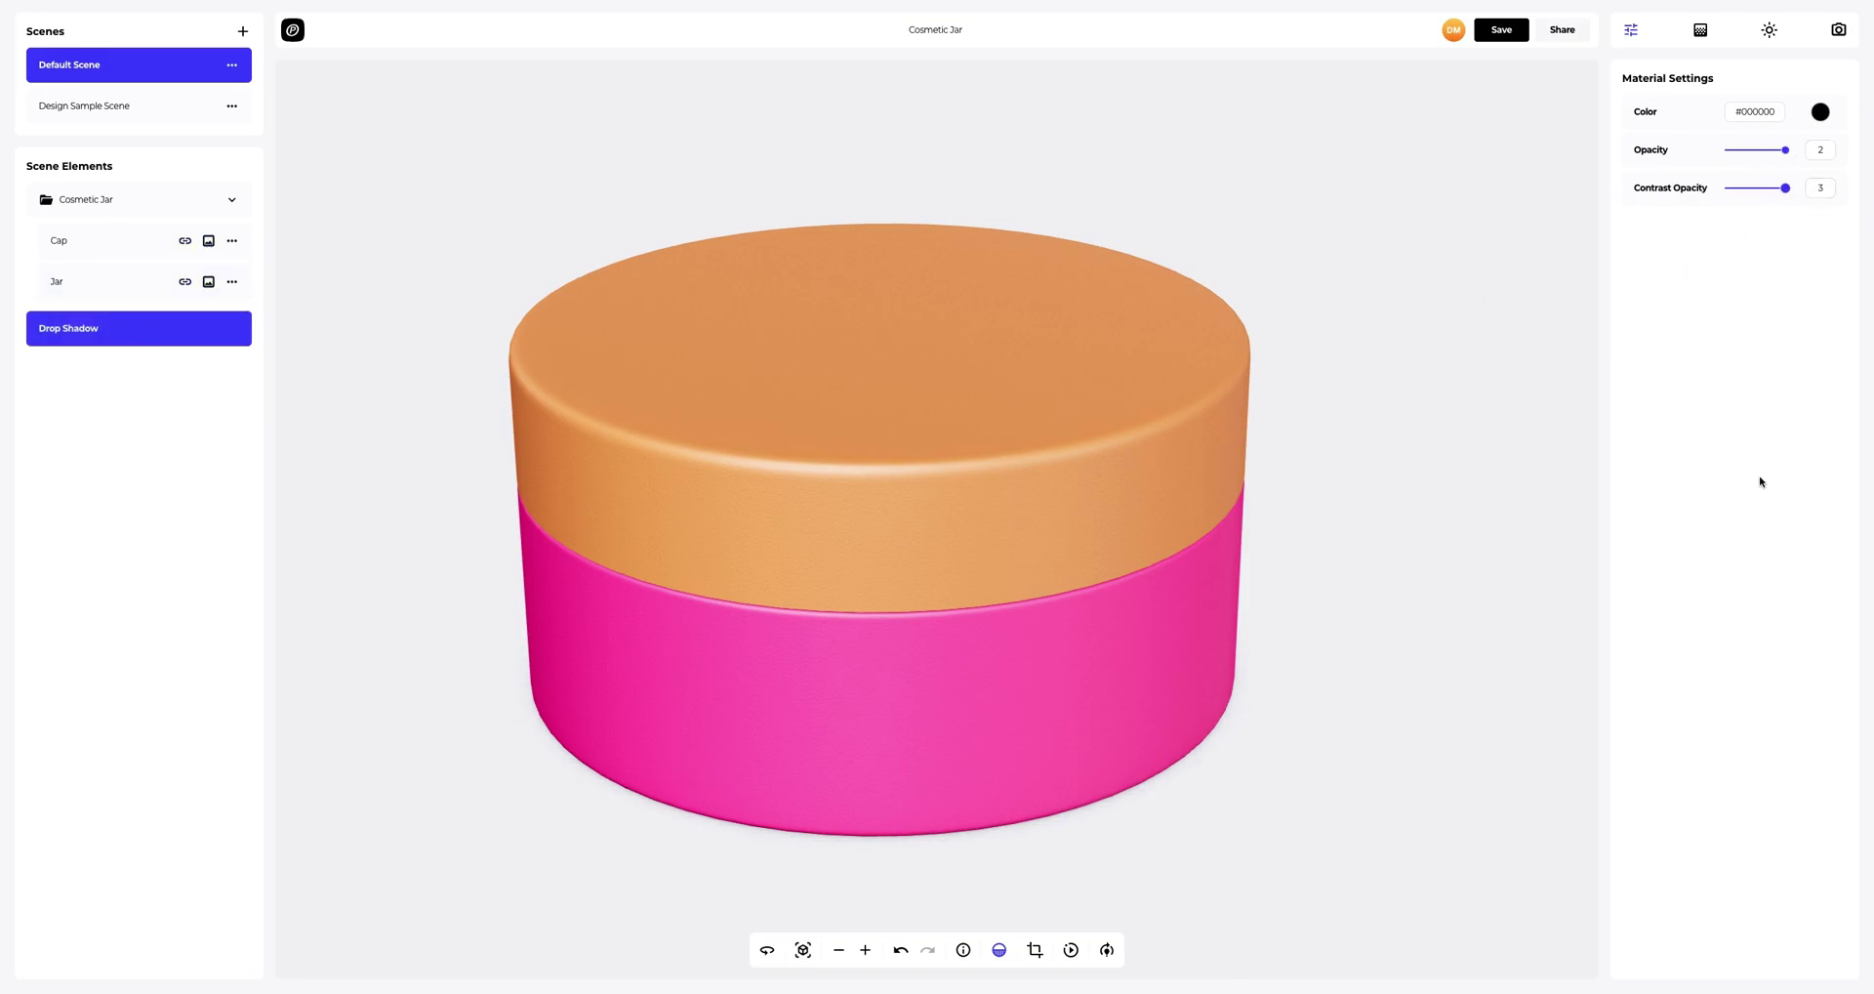
drag(1349, 493, 1263, 471)
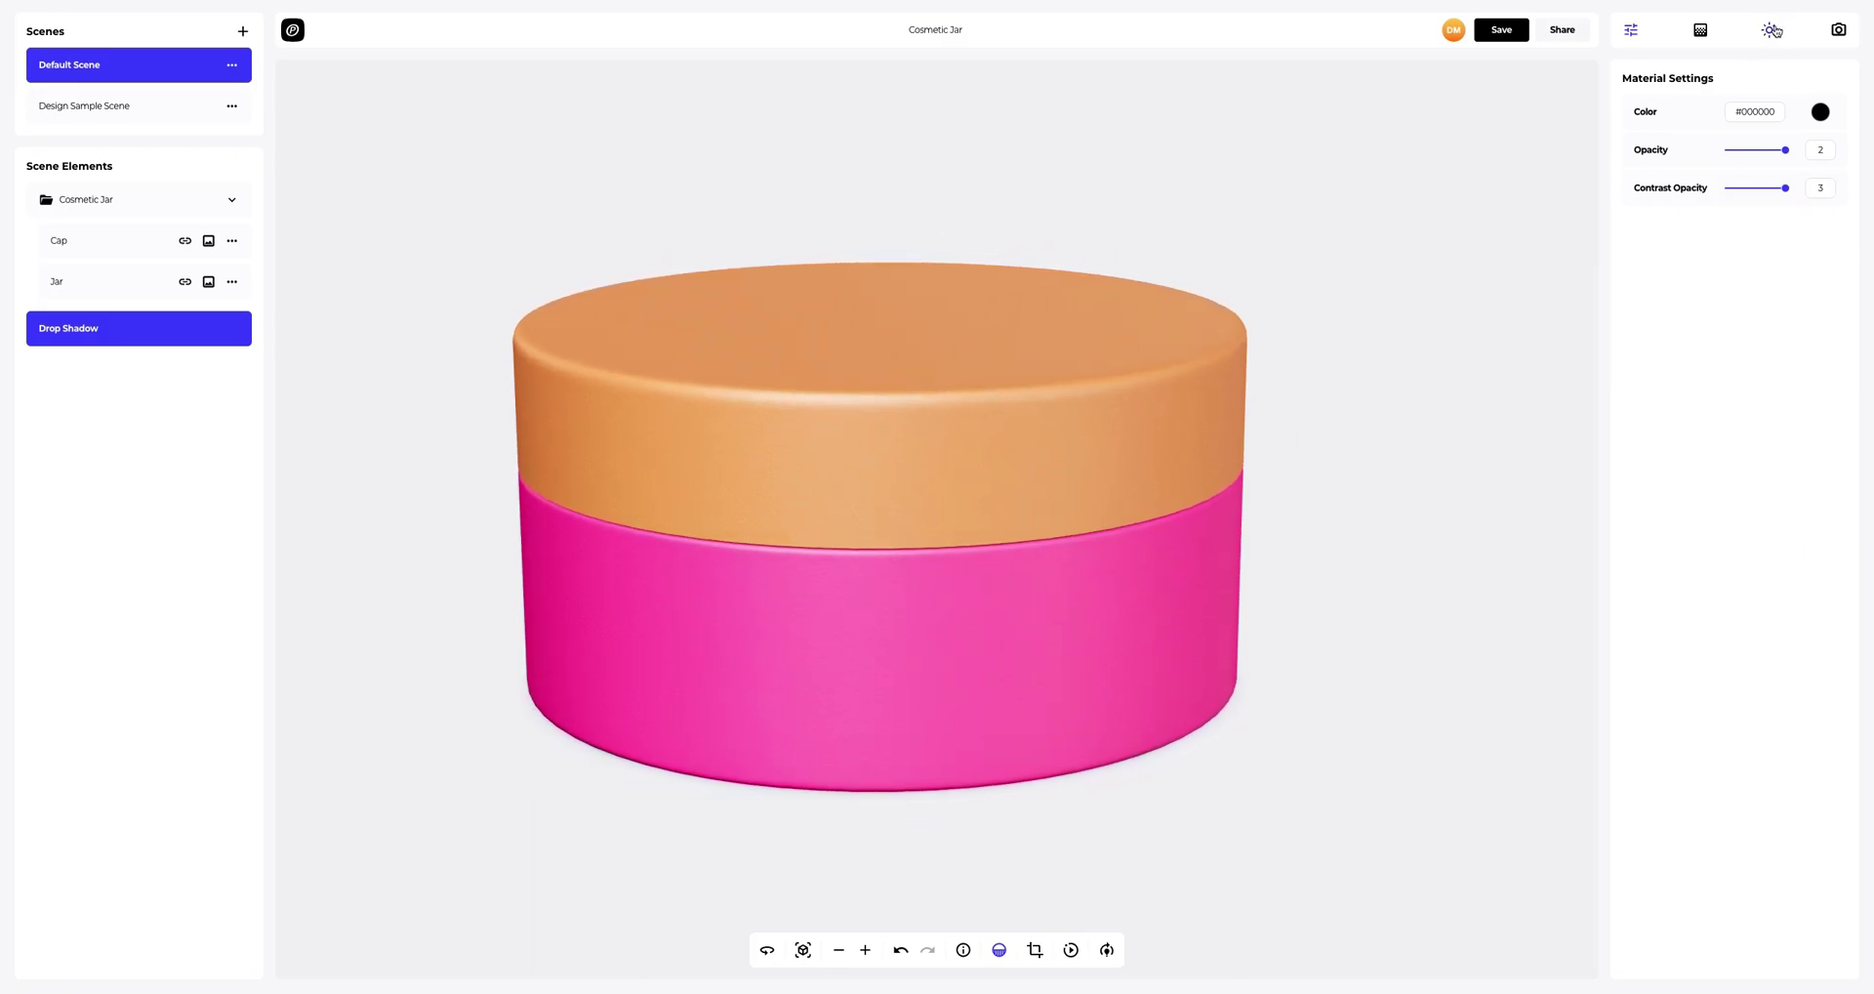
- Rotate the spot light to horizontal -149.7 and vertical 41.1 in the lighting settings
click(1769, 29)
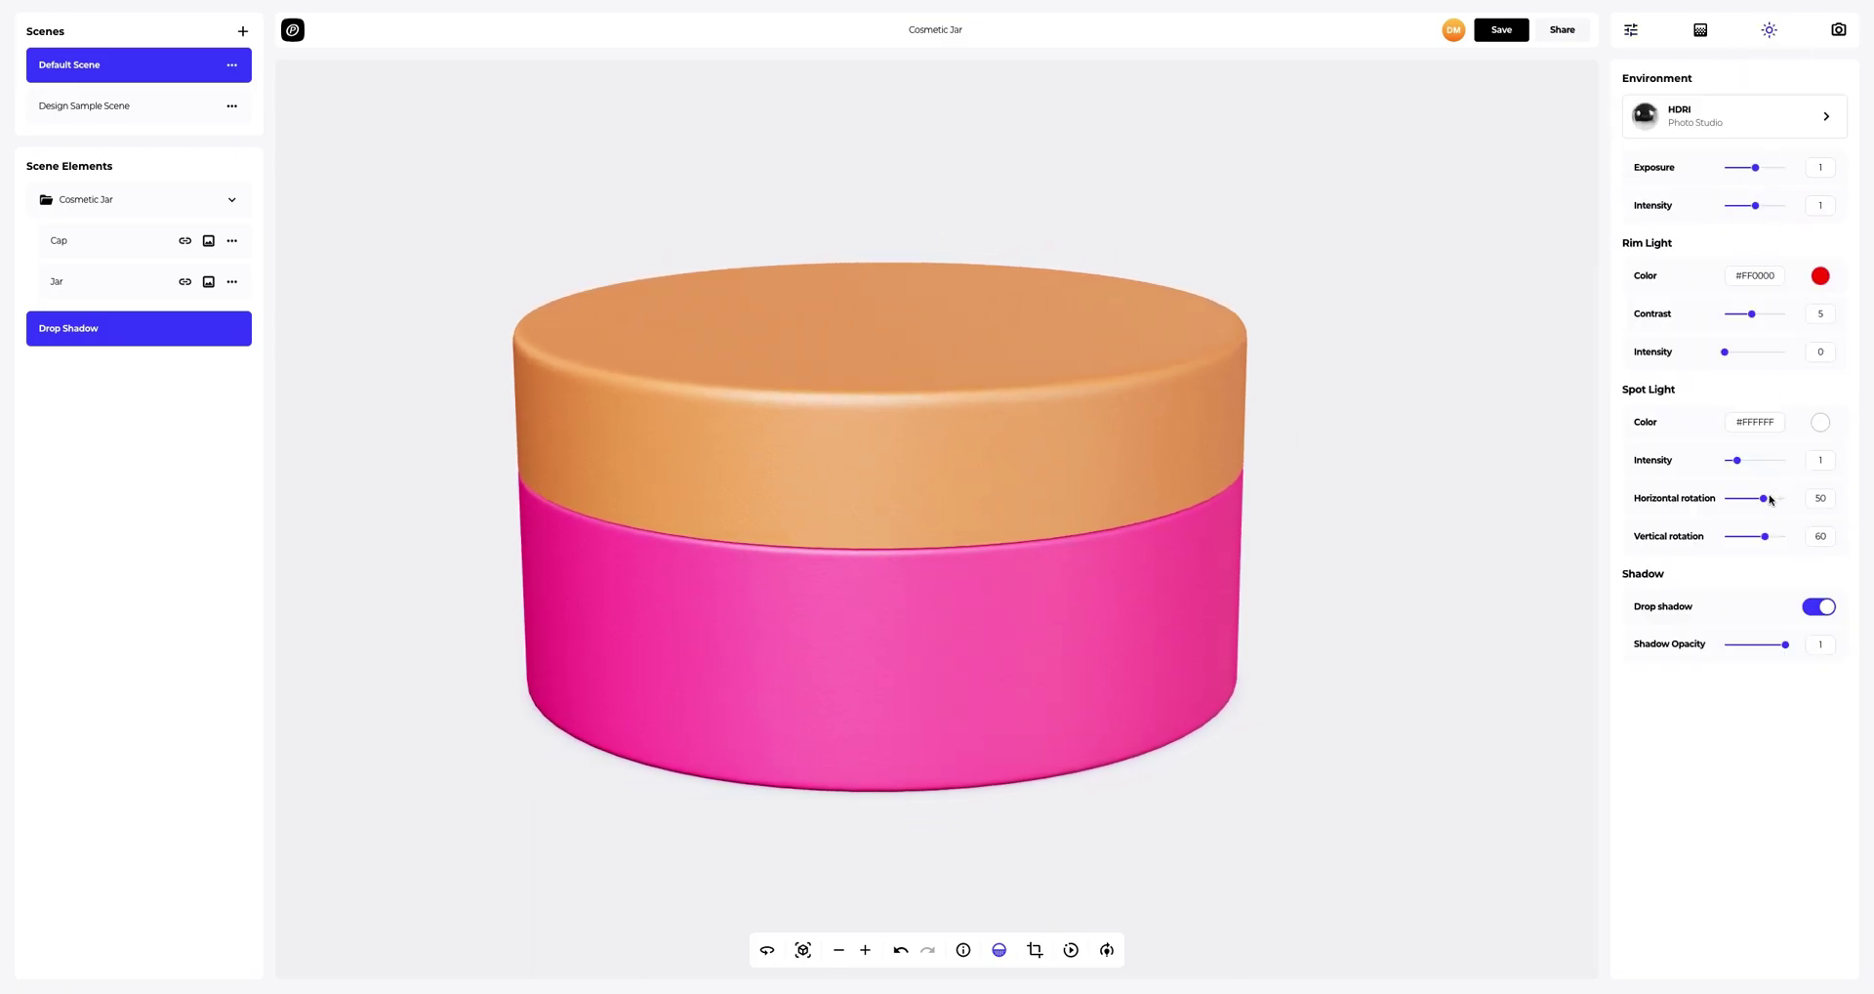
mouse_move(1762, 503)
mouse_down()
mouse_move(1742, 538)
mouse_move(1760, 539)
mouse_up()
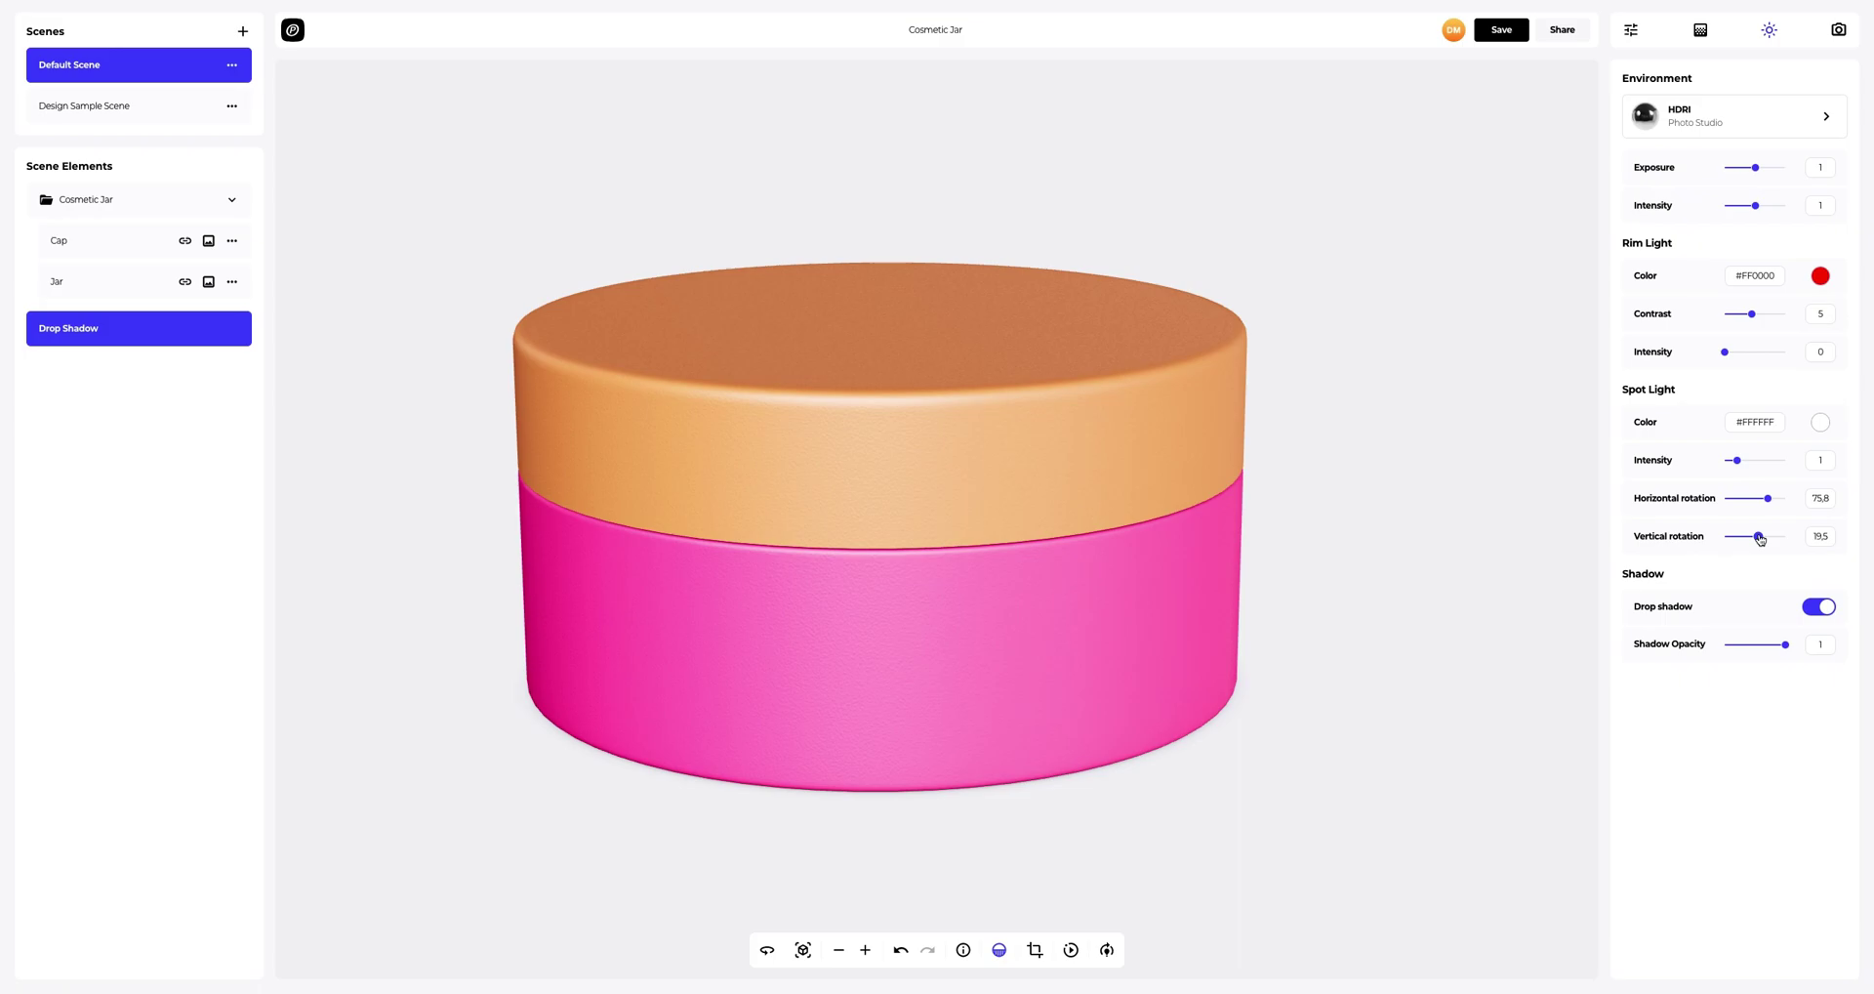
mouse_move(1769, 504)
mouse_down()
mouse_move(1733, 504)
mouse_move(1763, 537)
mouse_up()
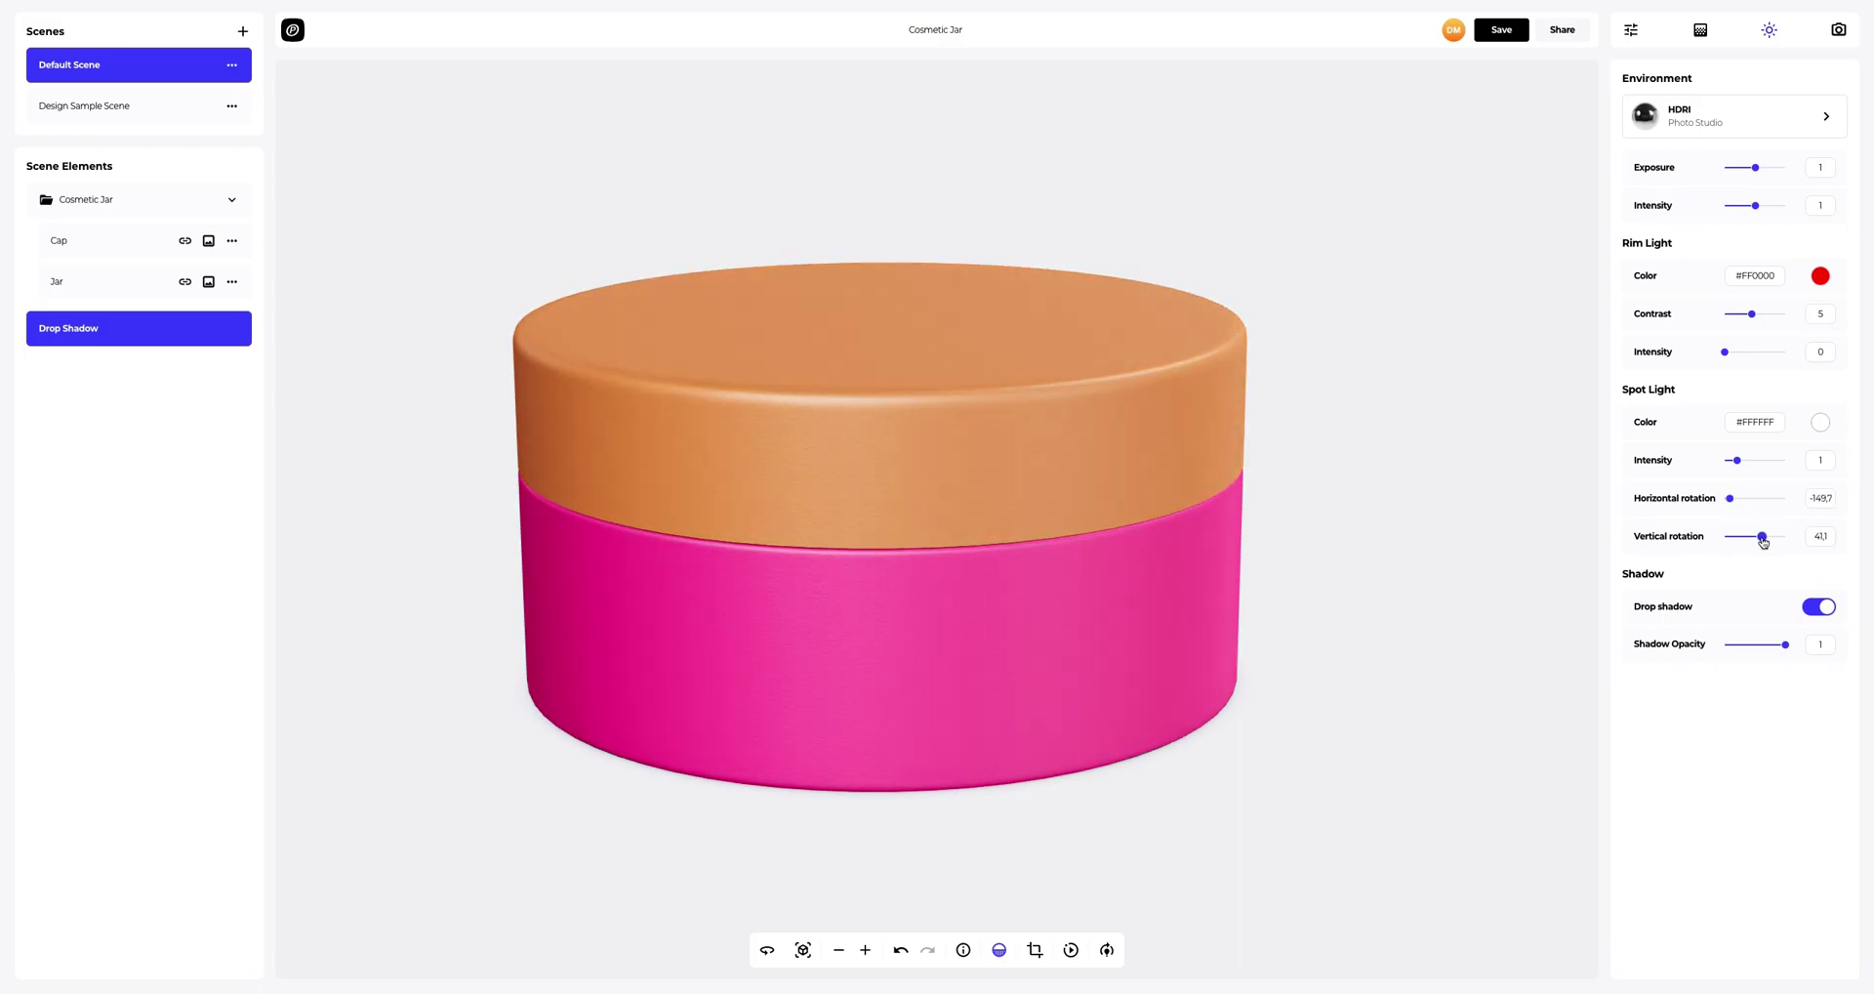
scroll(1318, 515, down, 2)
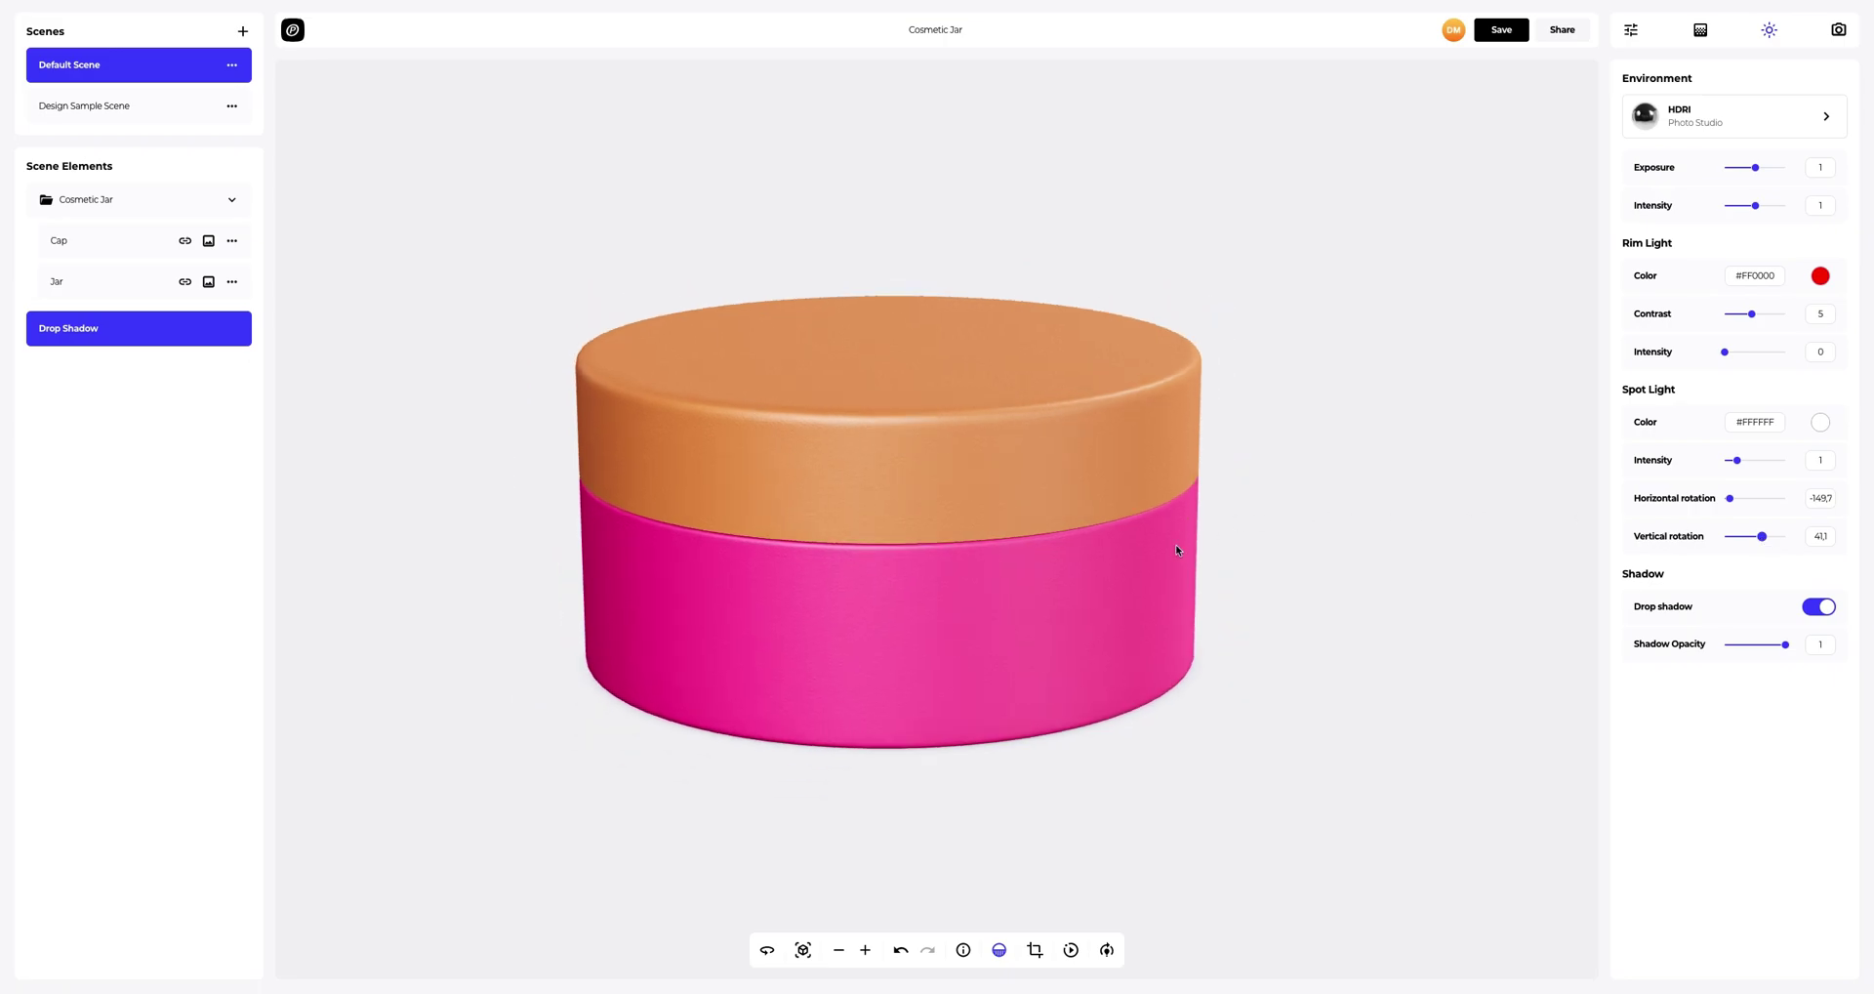
scroll(1177, 549, down, 1)
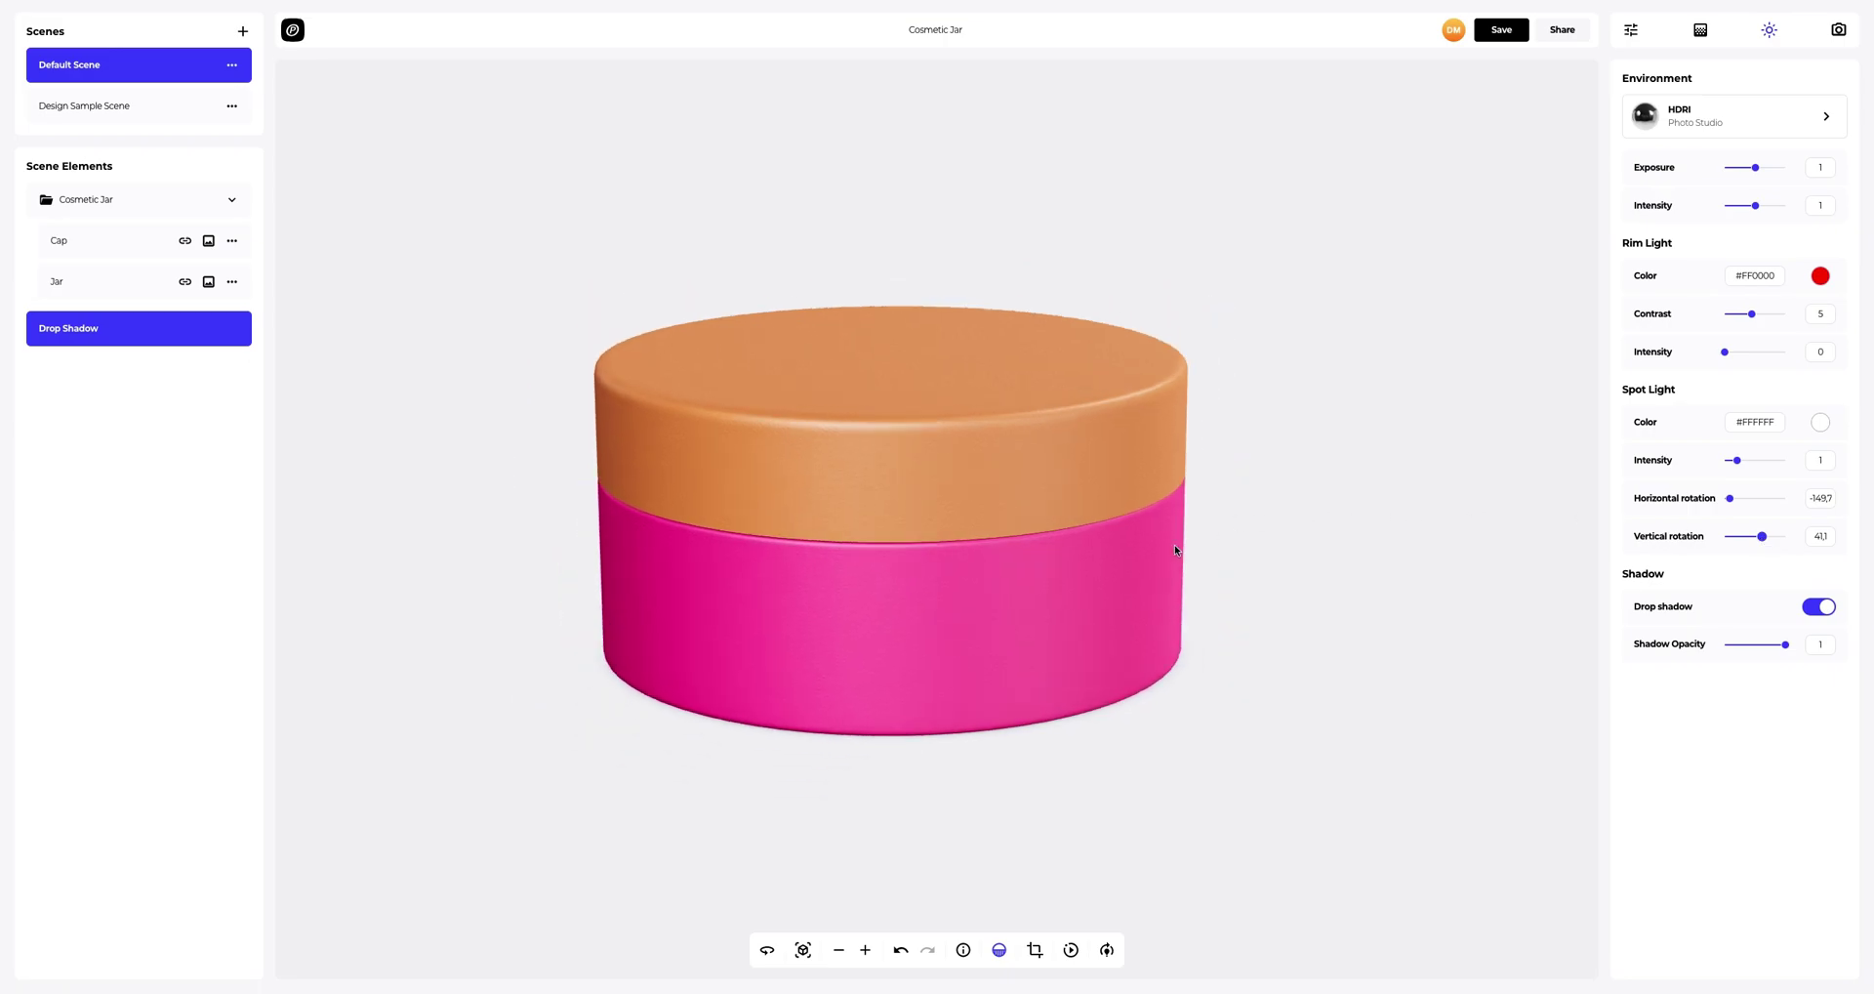
- Select the Cap and add Cosmetic Jar.png as its new design image
click(87, 244)
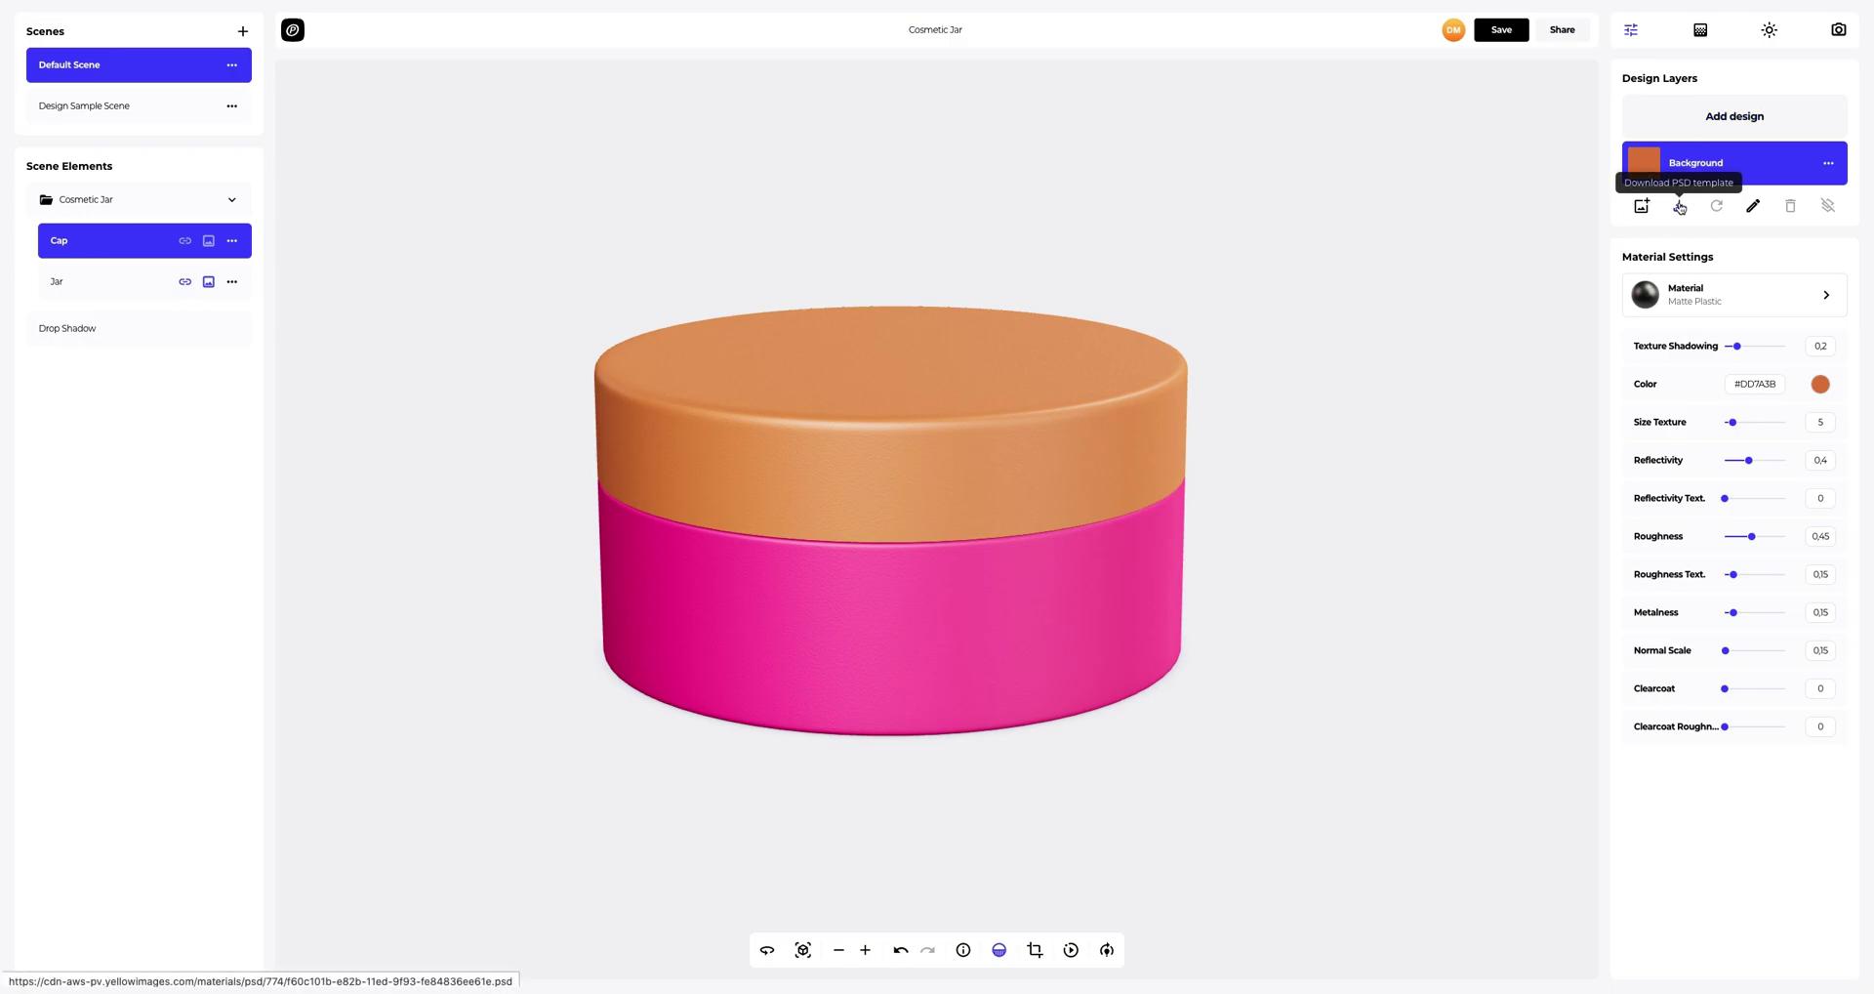
click(1728, 122)
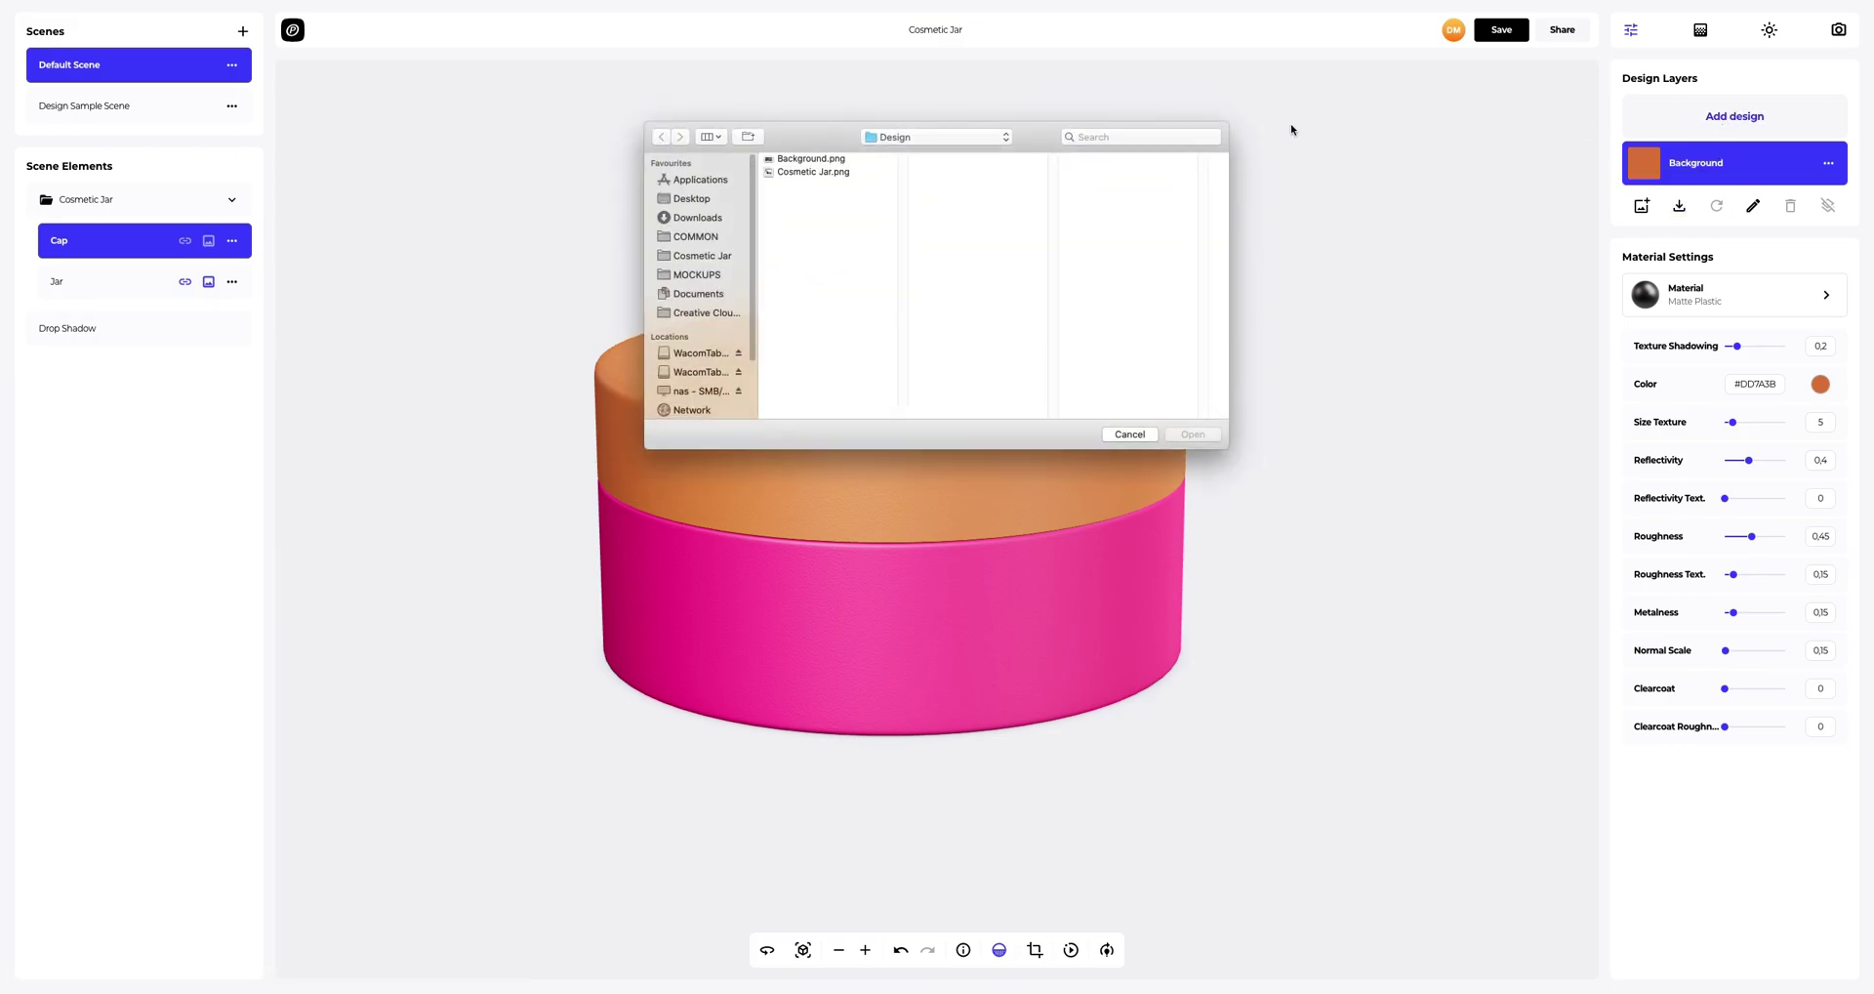
click(807, 174)
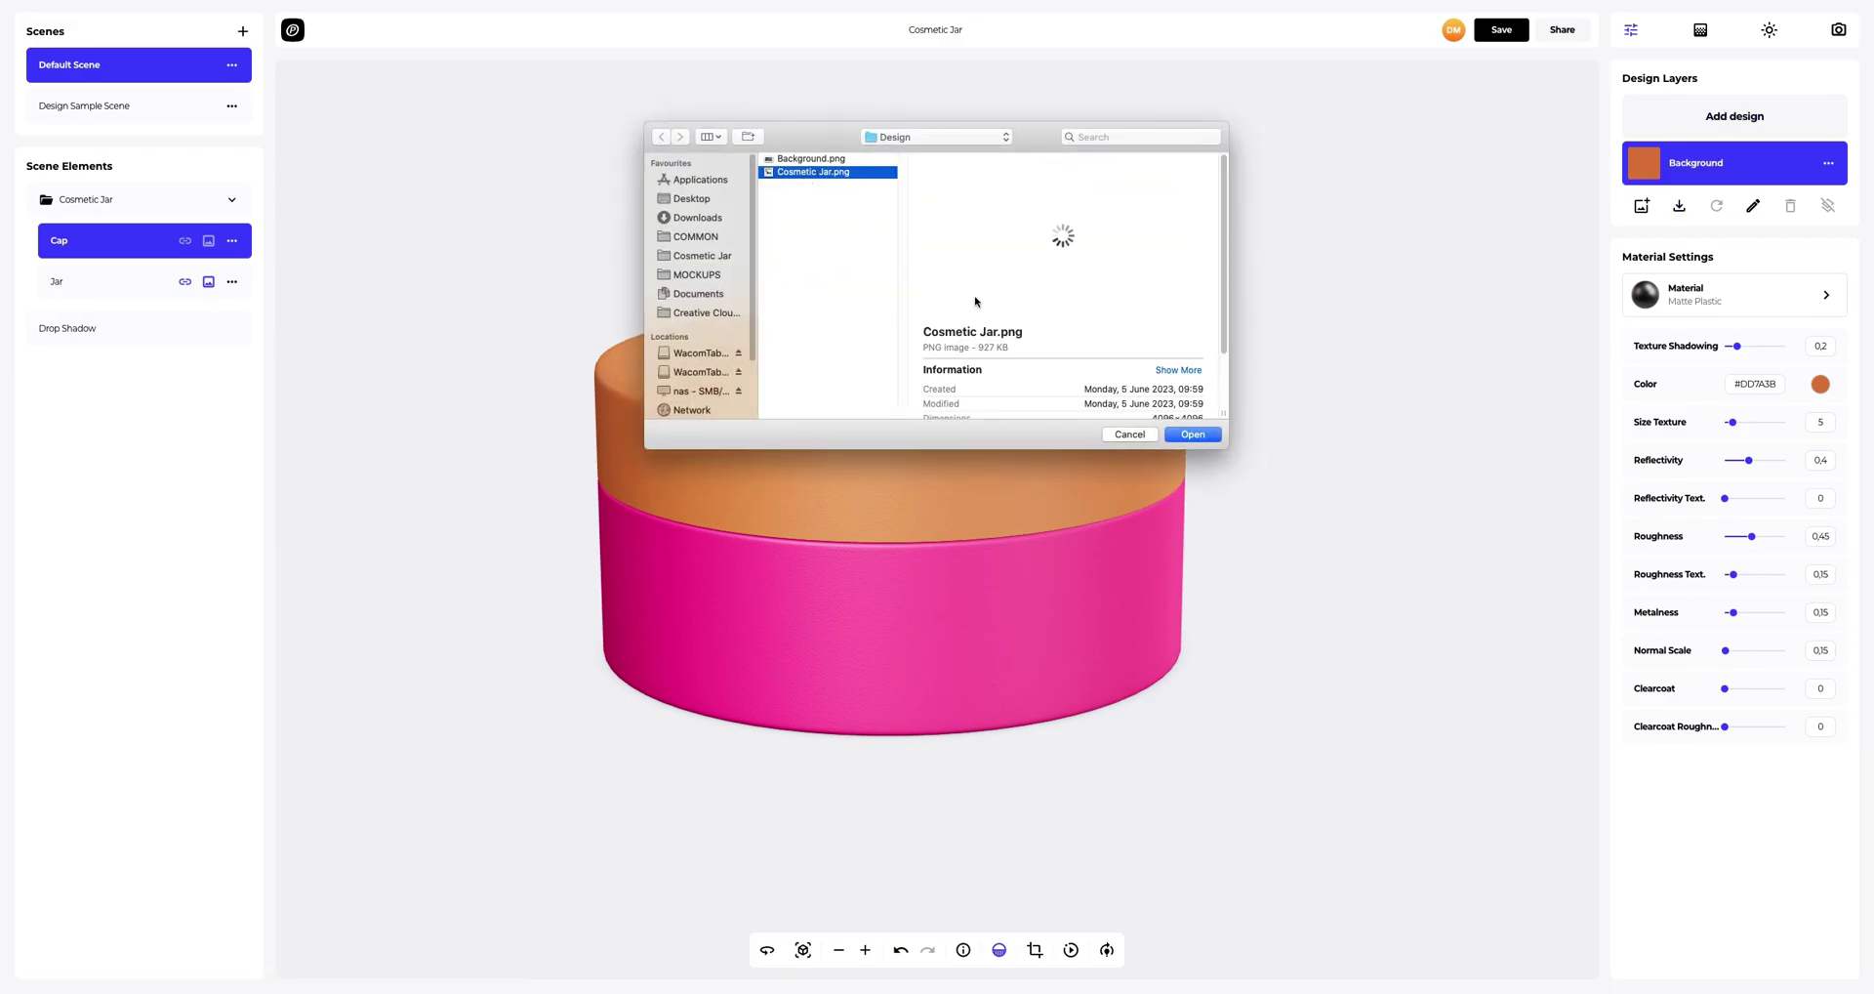
click(1204, 435)
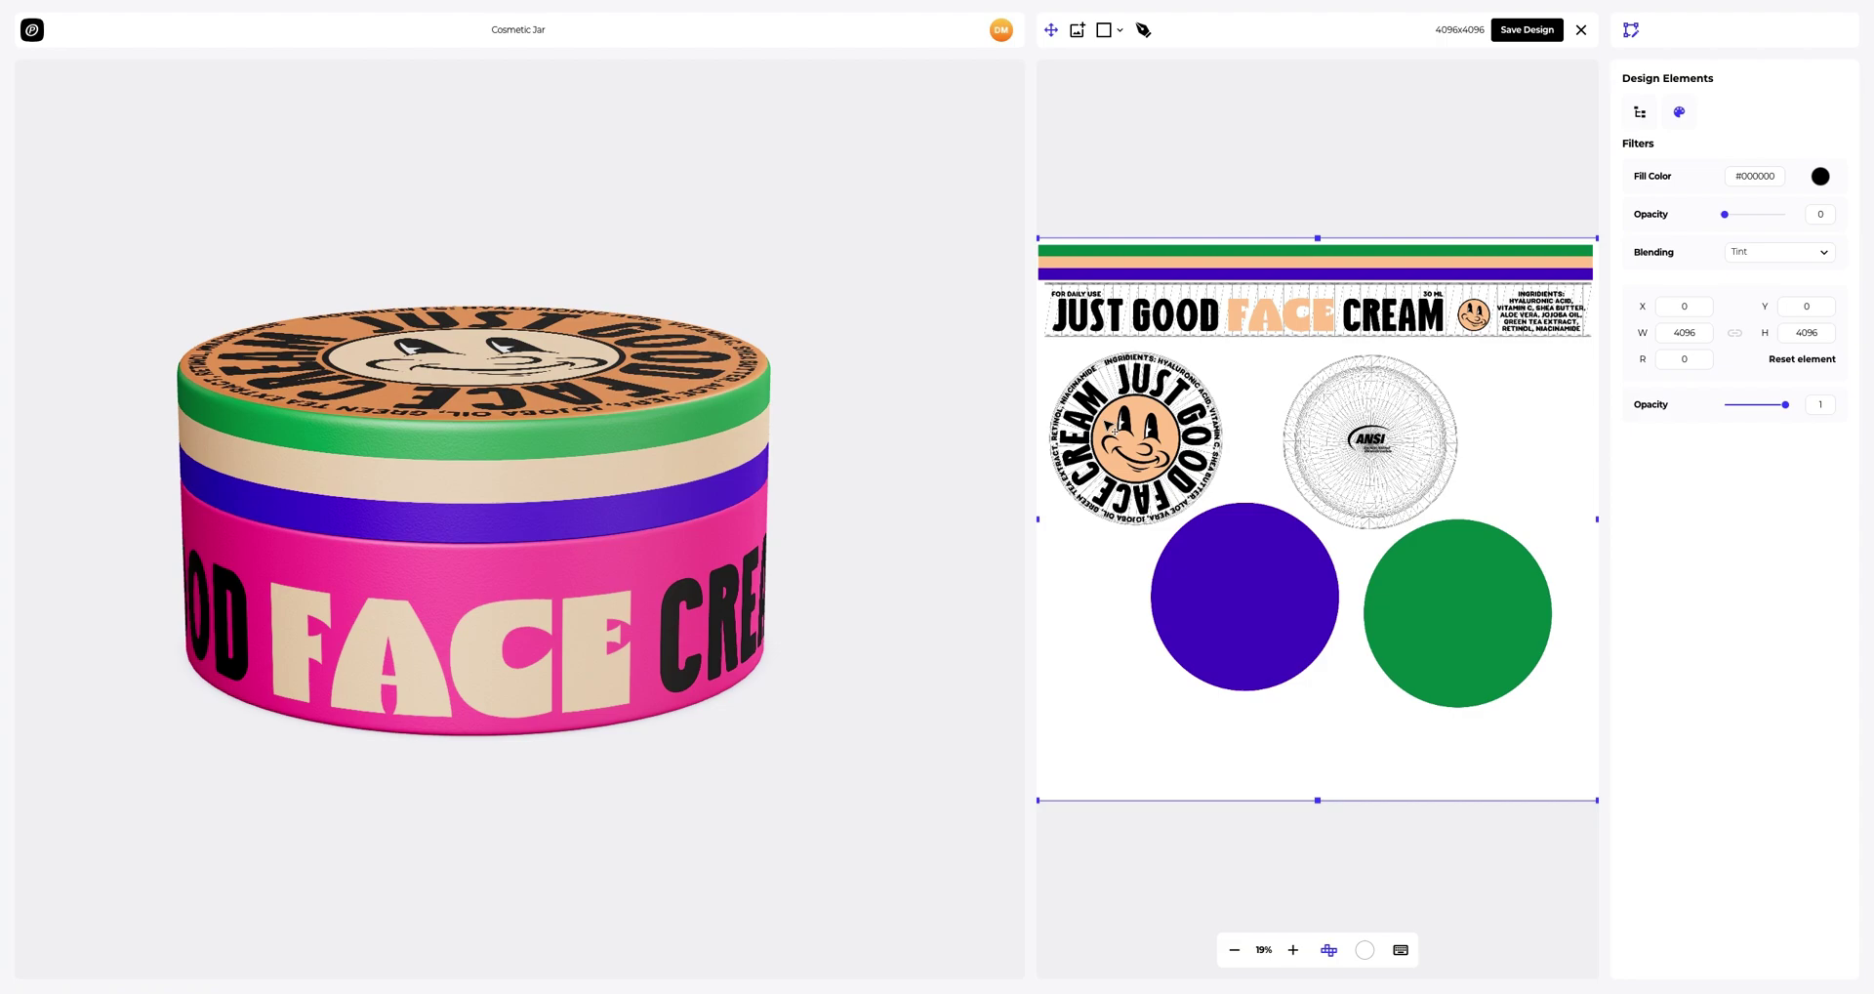
- Position the Just Good Face Cream label artwork at X 0 and Y 0
drag(782, 396, 768, 421)
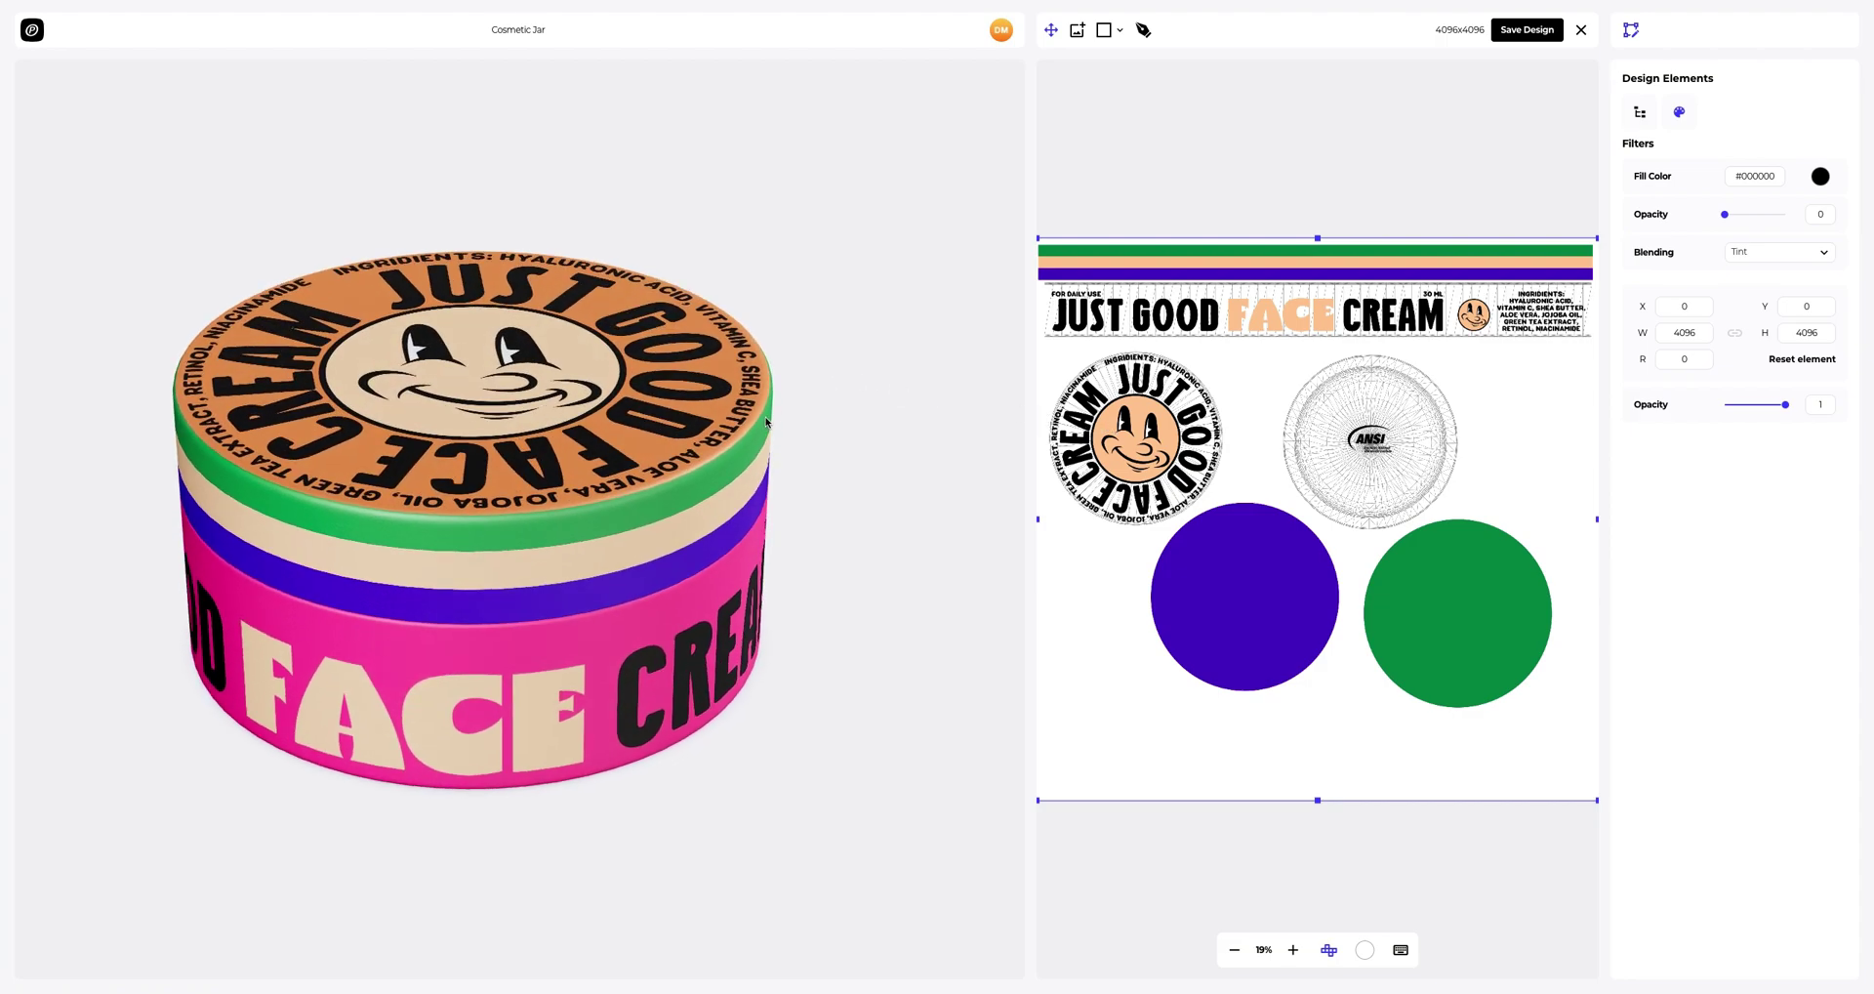
mouse_move(1154, 436)
mouse_down()
mouse_move(1153, 454)
mouse_move(1155, 431)
mouse_up()
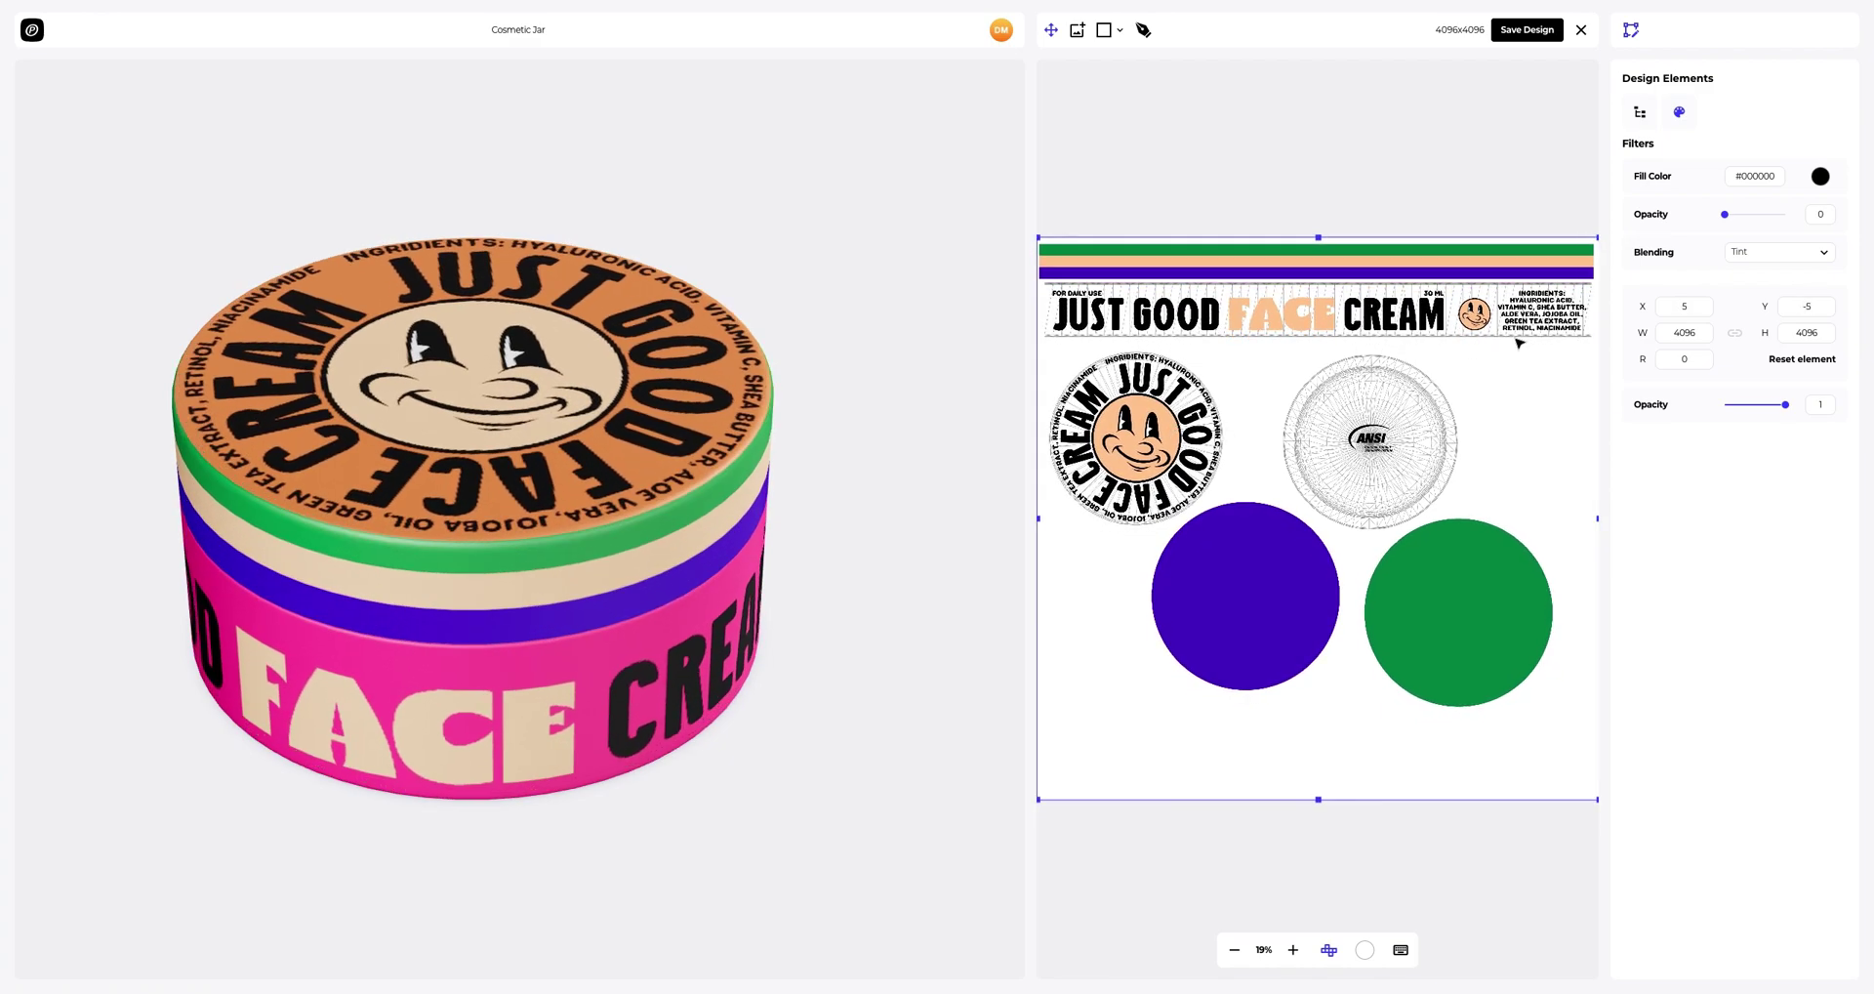
double_click(1670, 305)
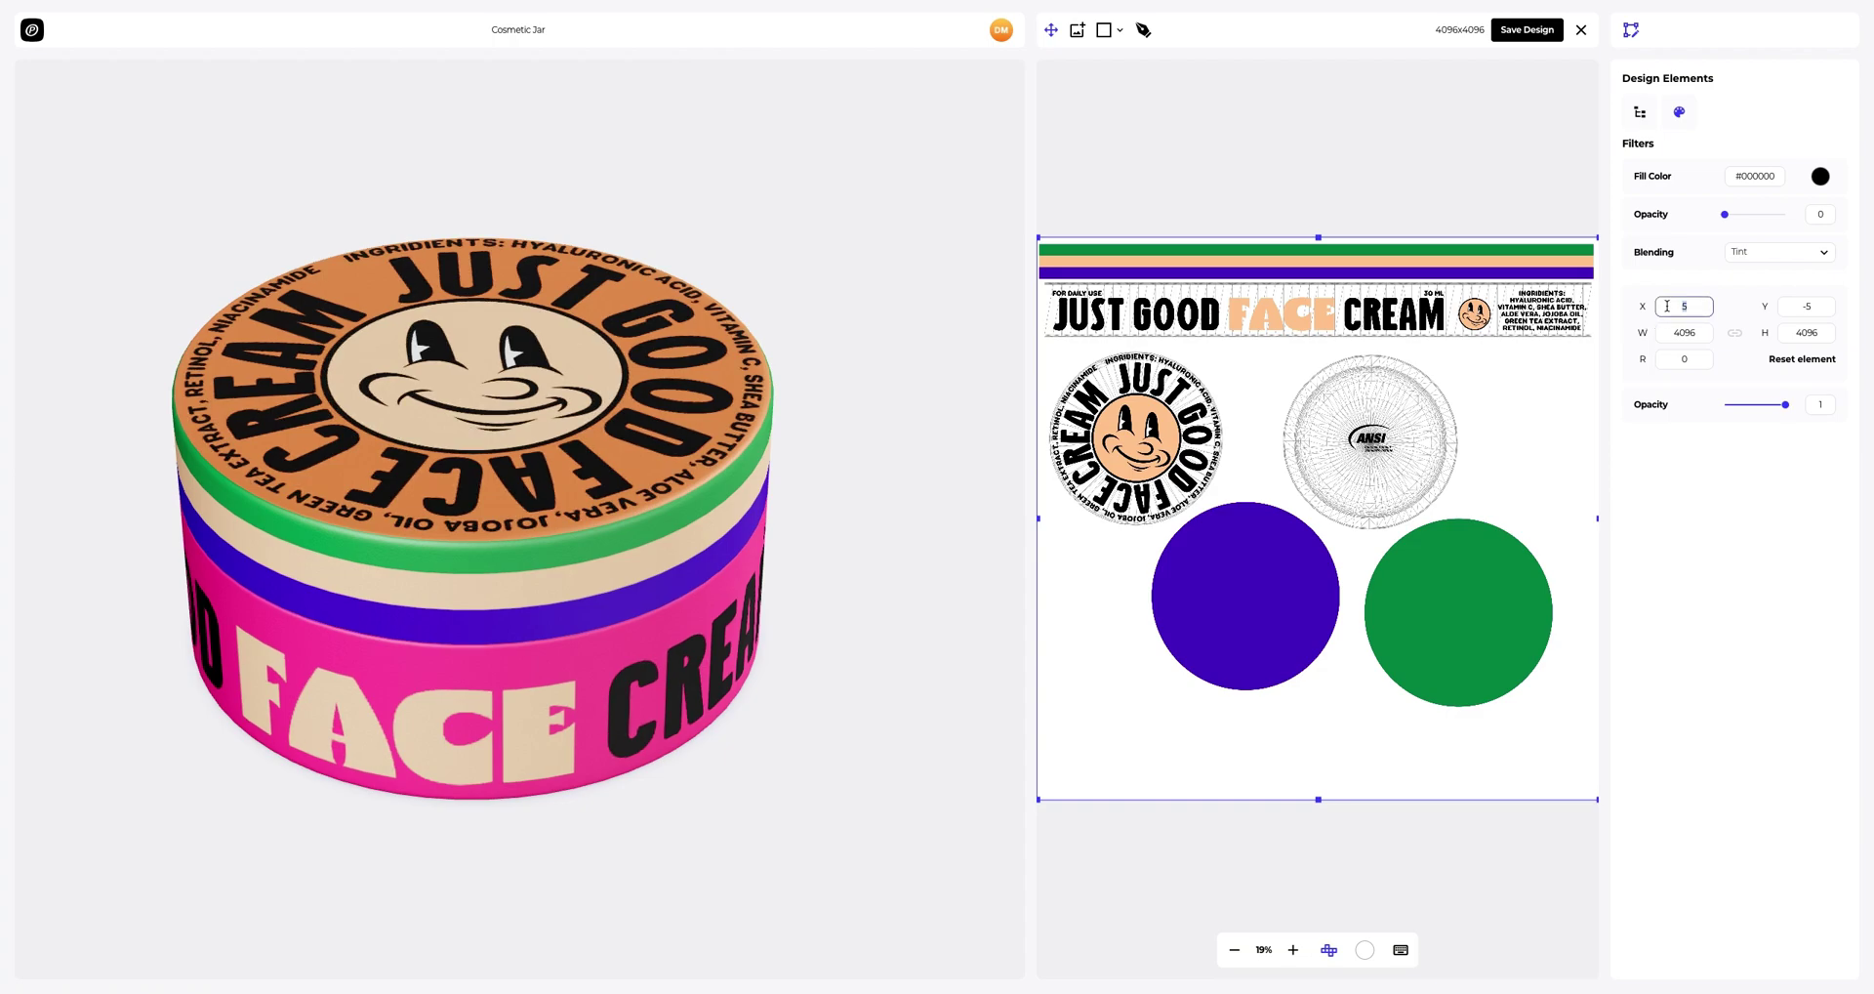
text(0)
key(Tab)
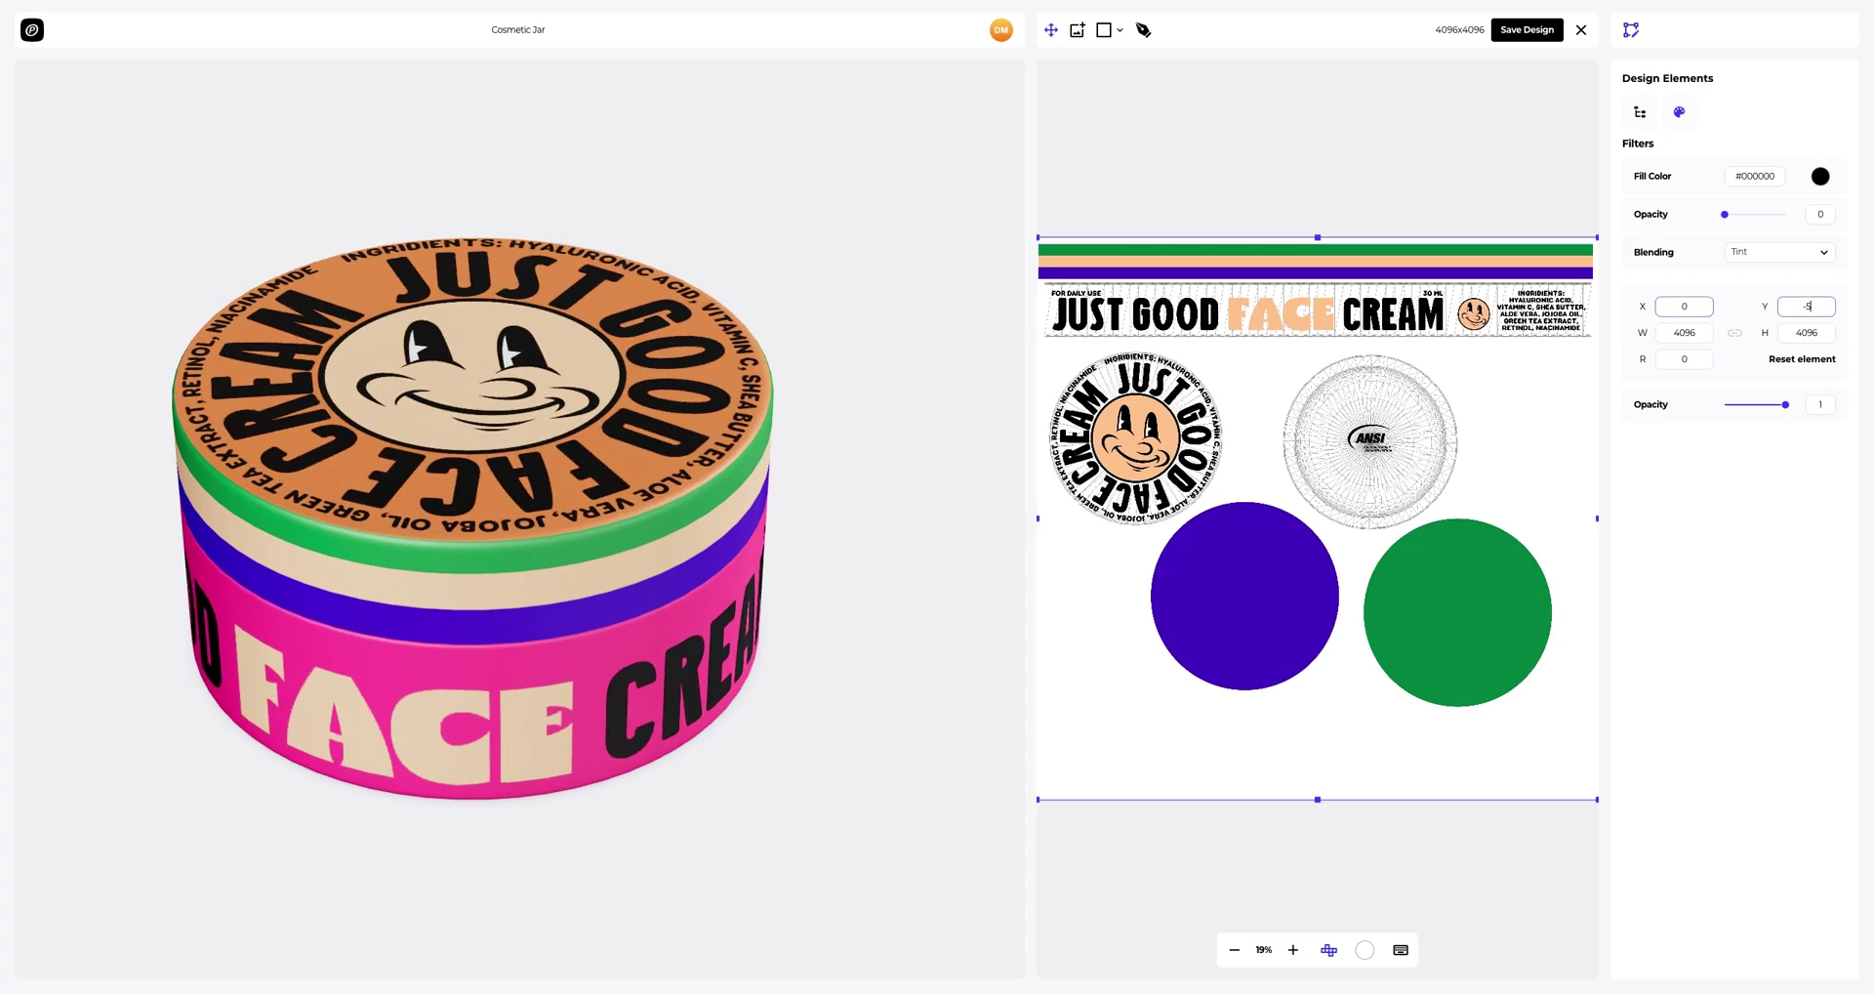
text(0)
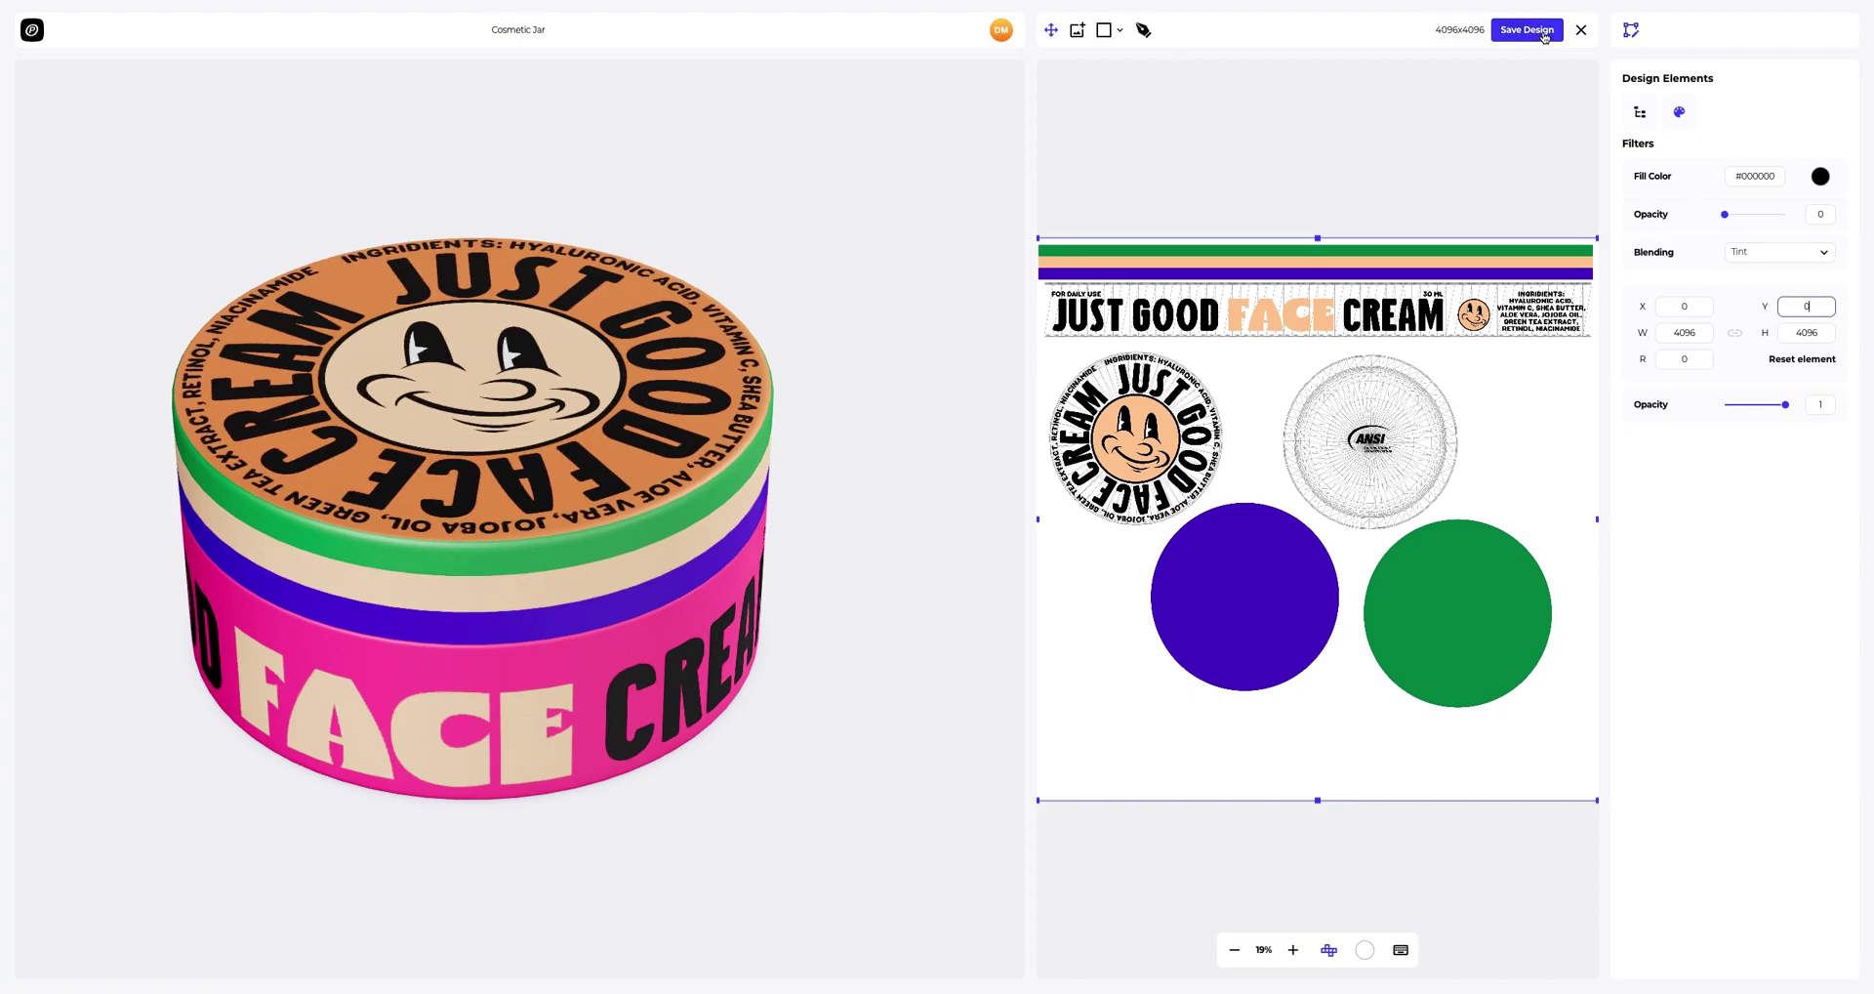
- Save the label design and orbit the labelled jar in the 3D scene
click(1544, 35)
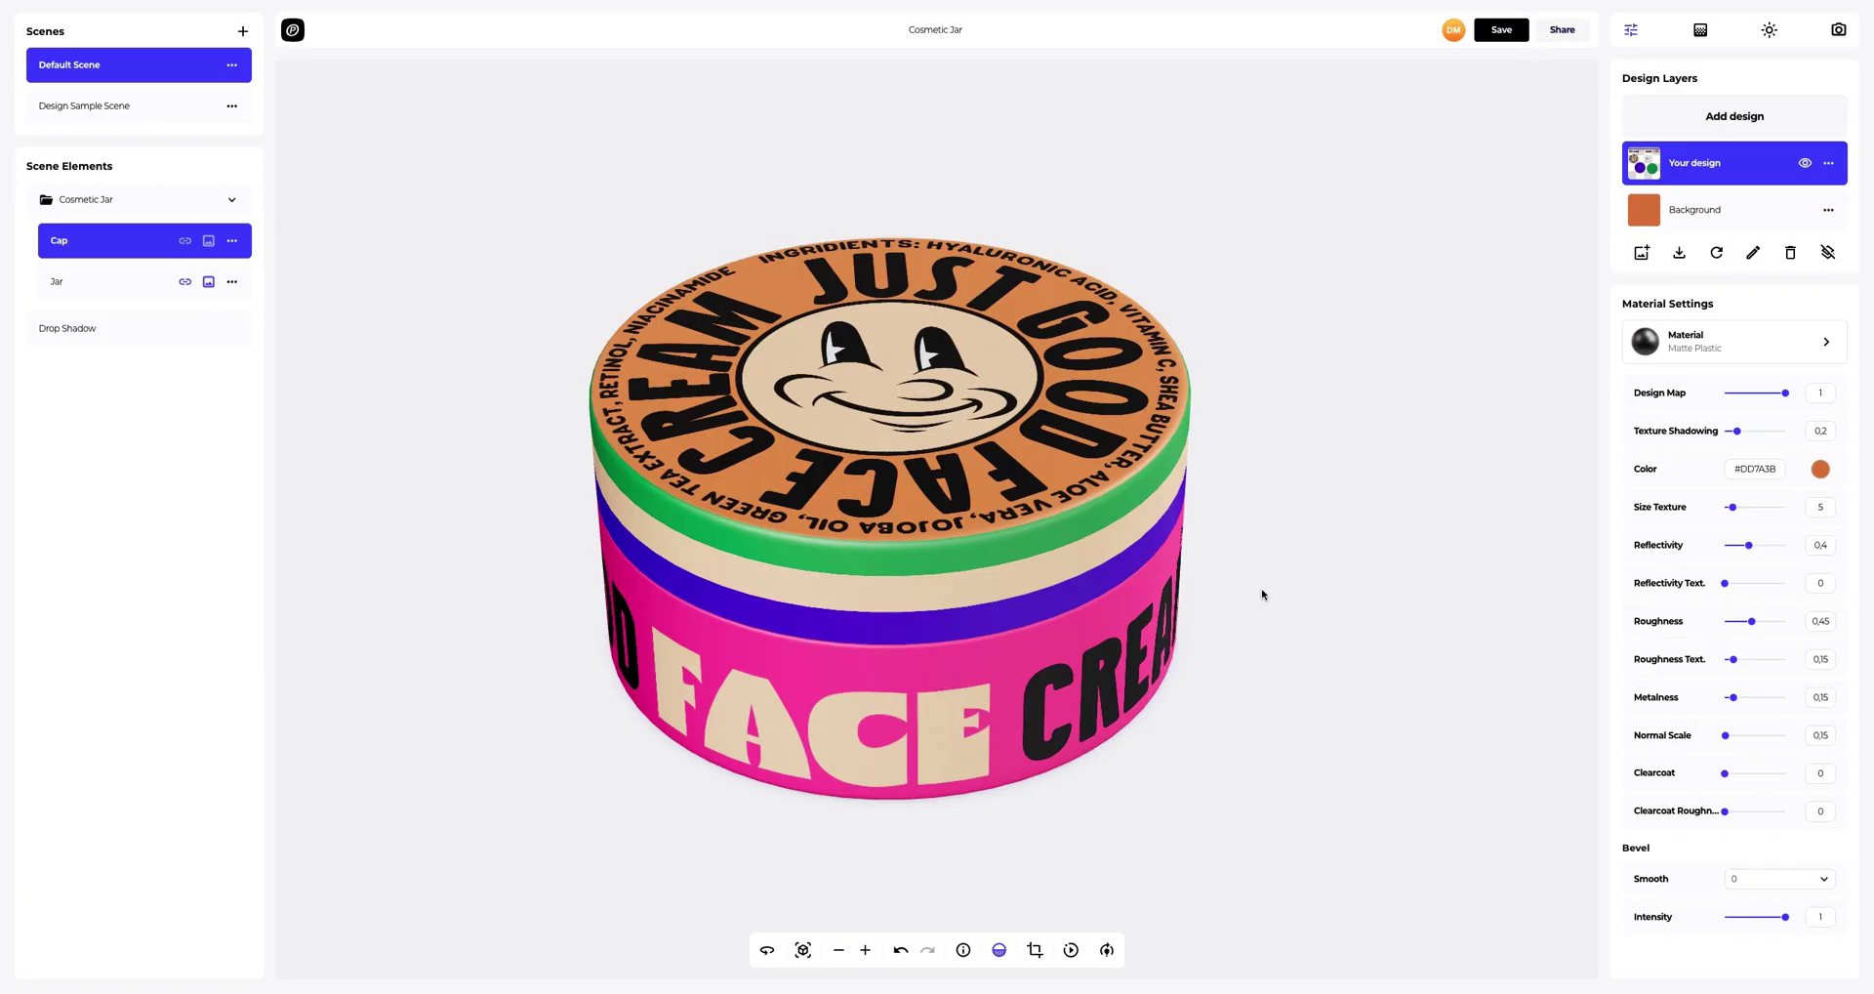
drag(1263, 595, 460, 598)
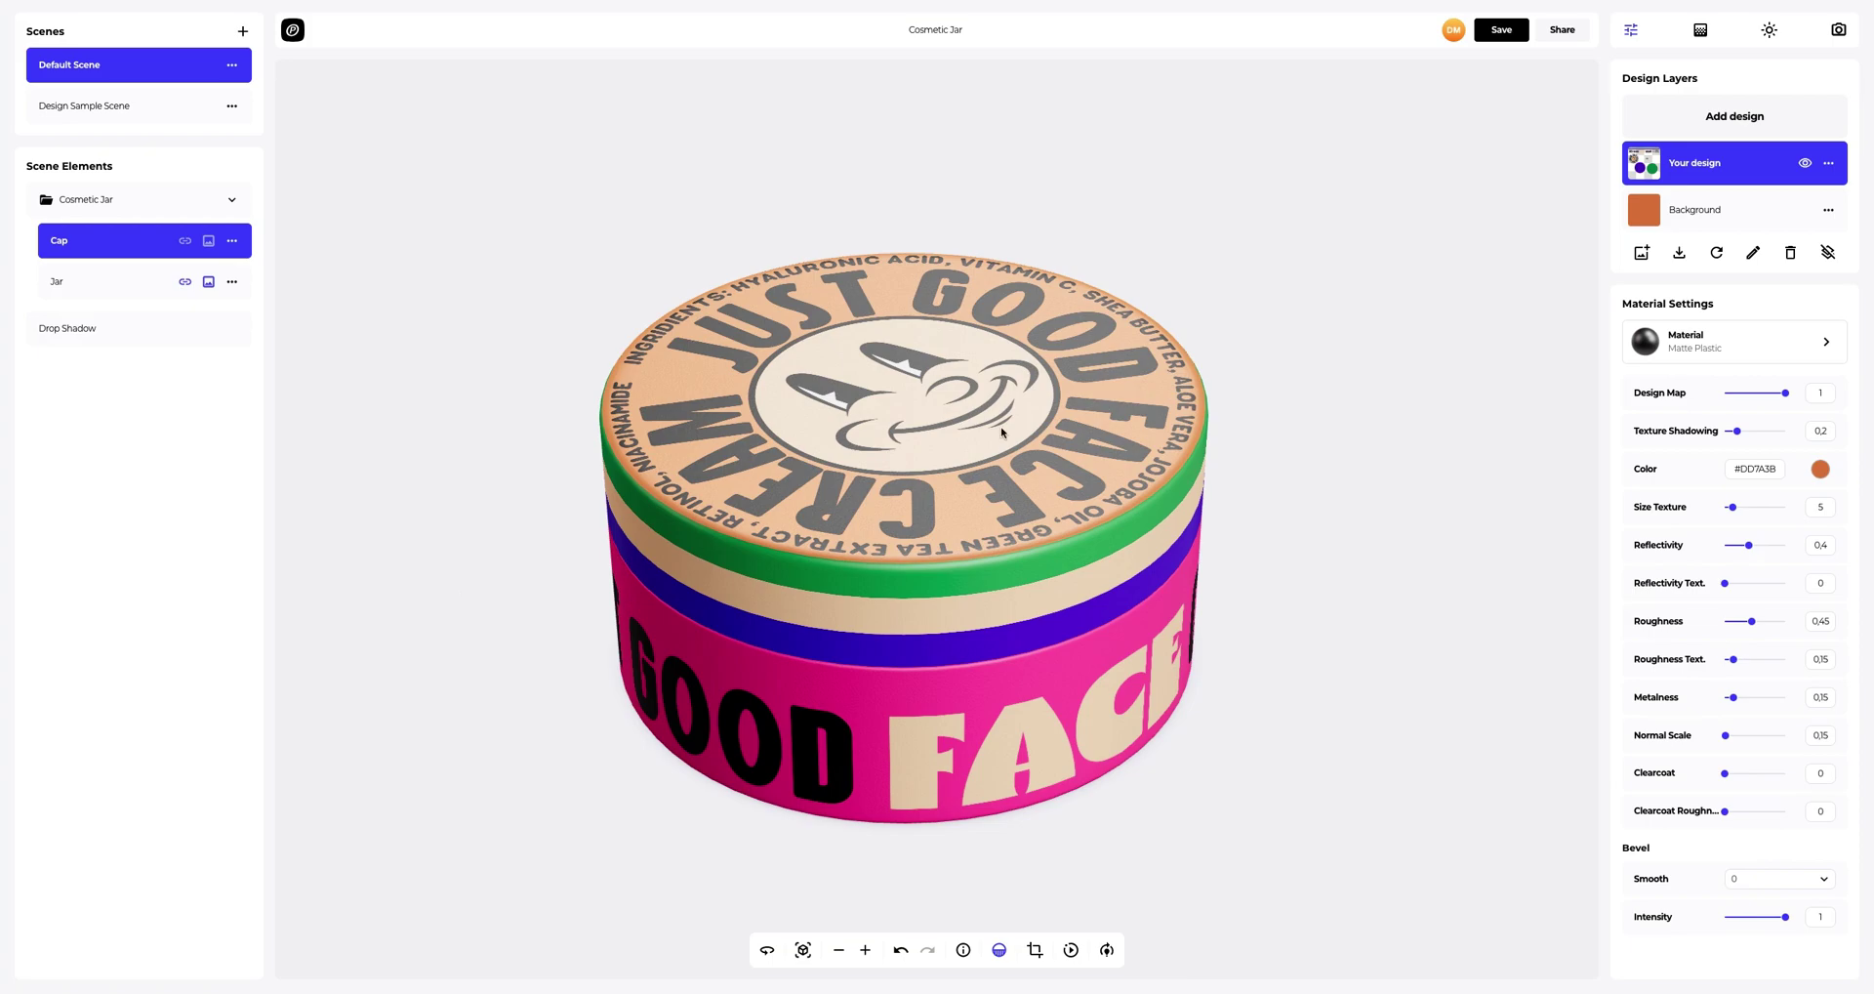
- Switch the cap to Glossy Plastic with a white #FFFFFF colour
click(1694, 355)
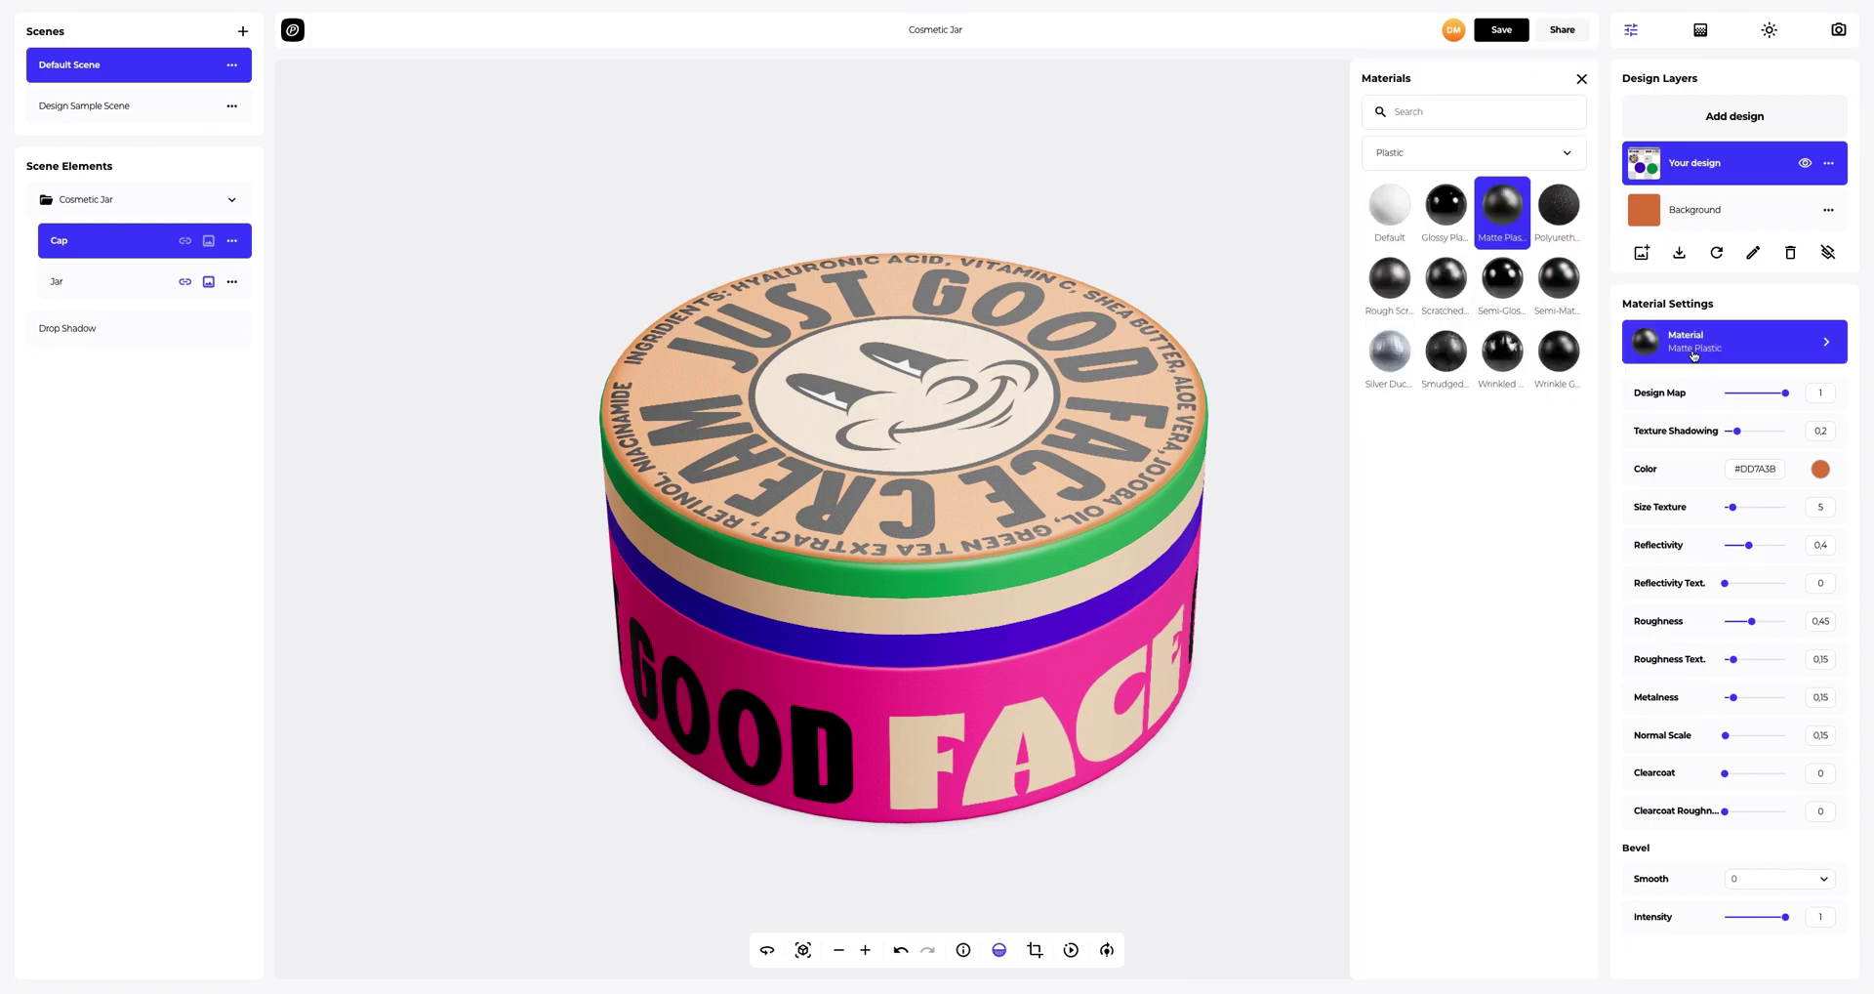
click(1444, 210)
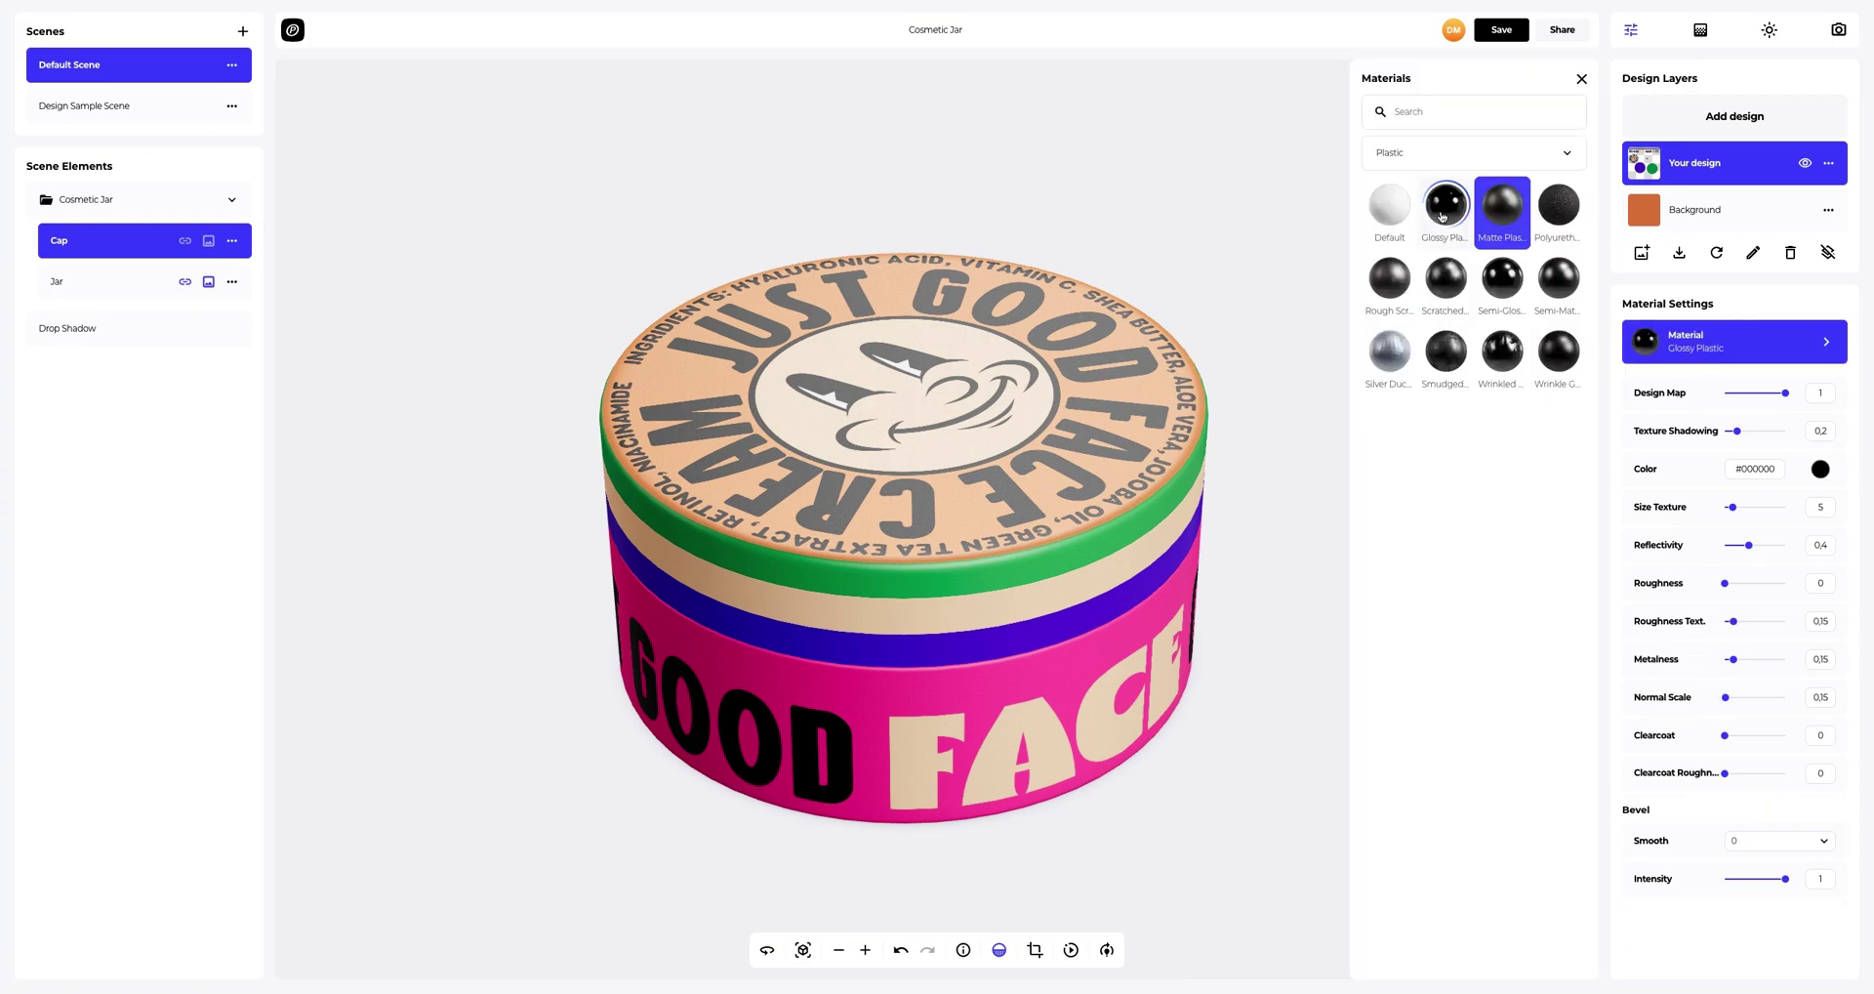
click(1581, 80)
click(1820, 468)
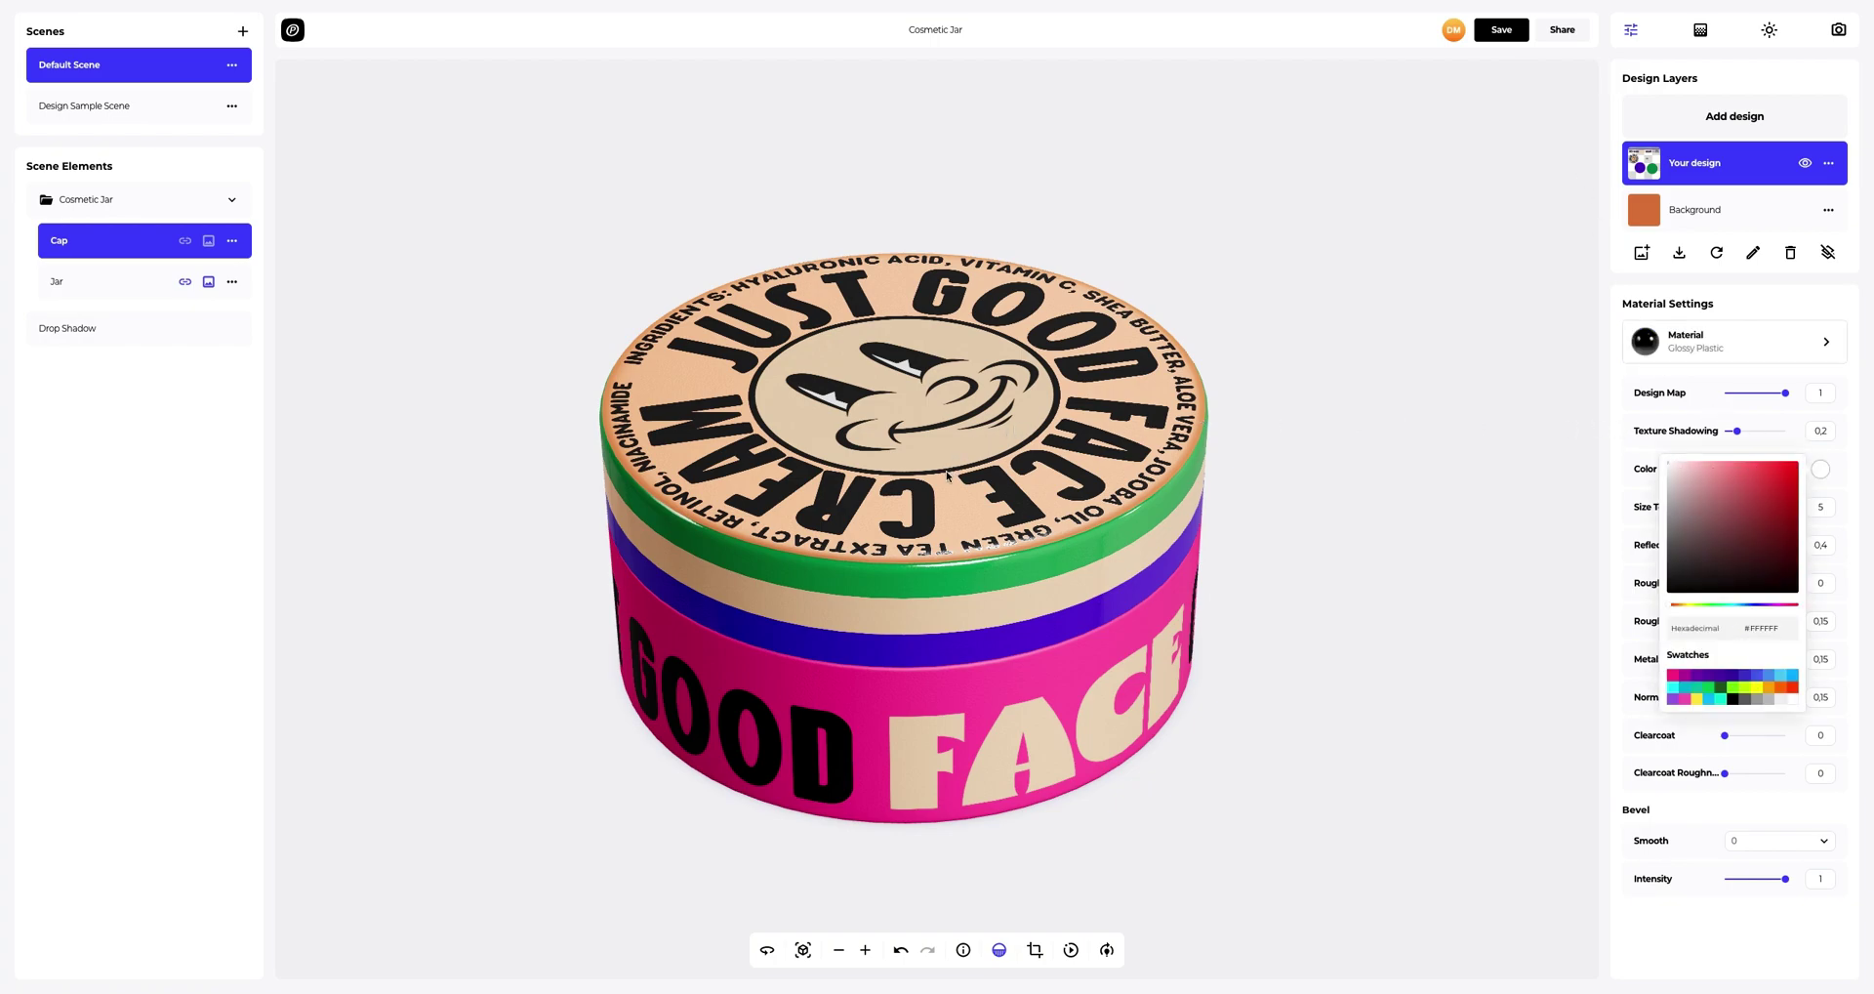
drag(1074, 490, 839, 500)
click(1245, 531)
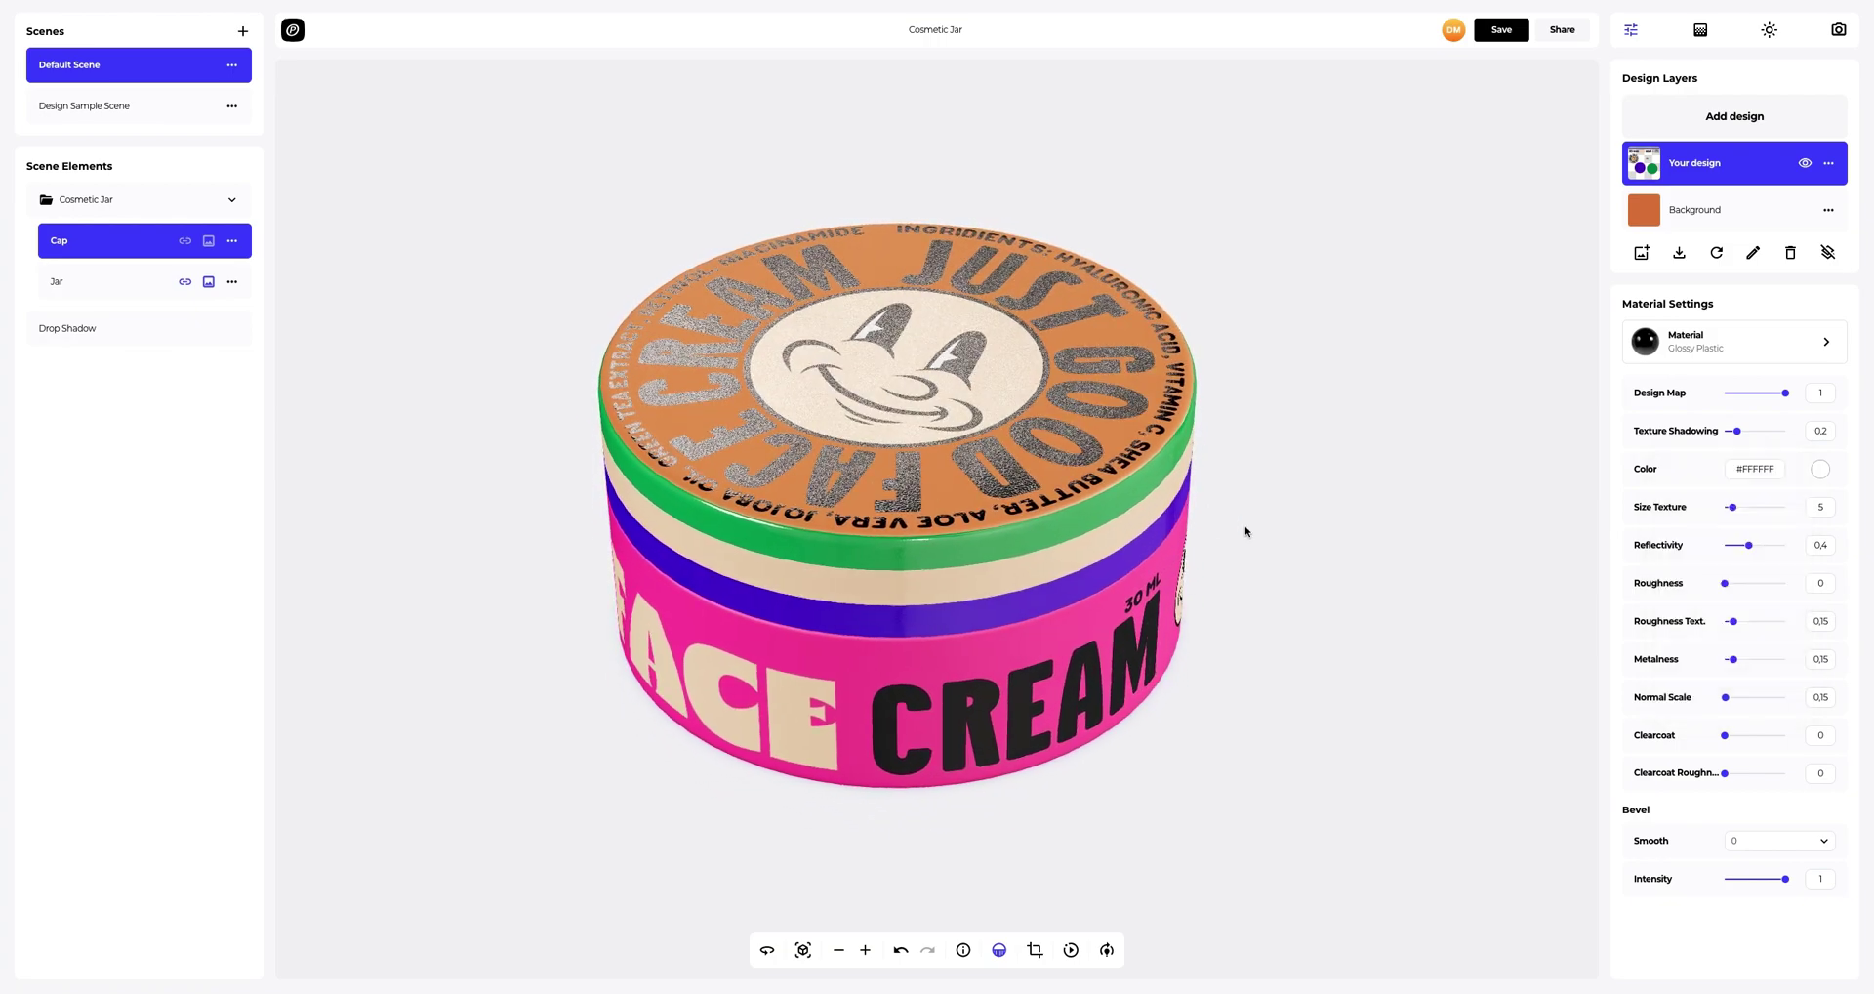
- Set the cap's Size Texture to 6.2, Metalness to 0 and Clearcoat to 1
drag(1733, 508, 1737, 508)
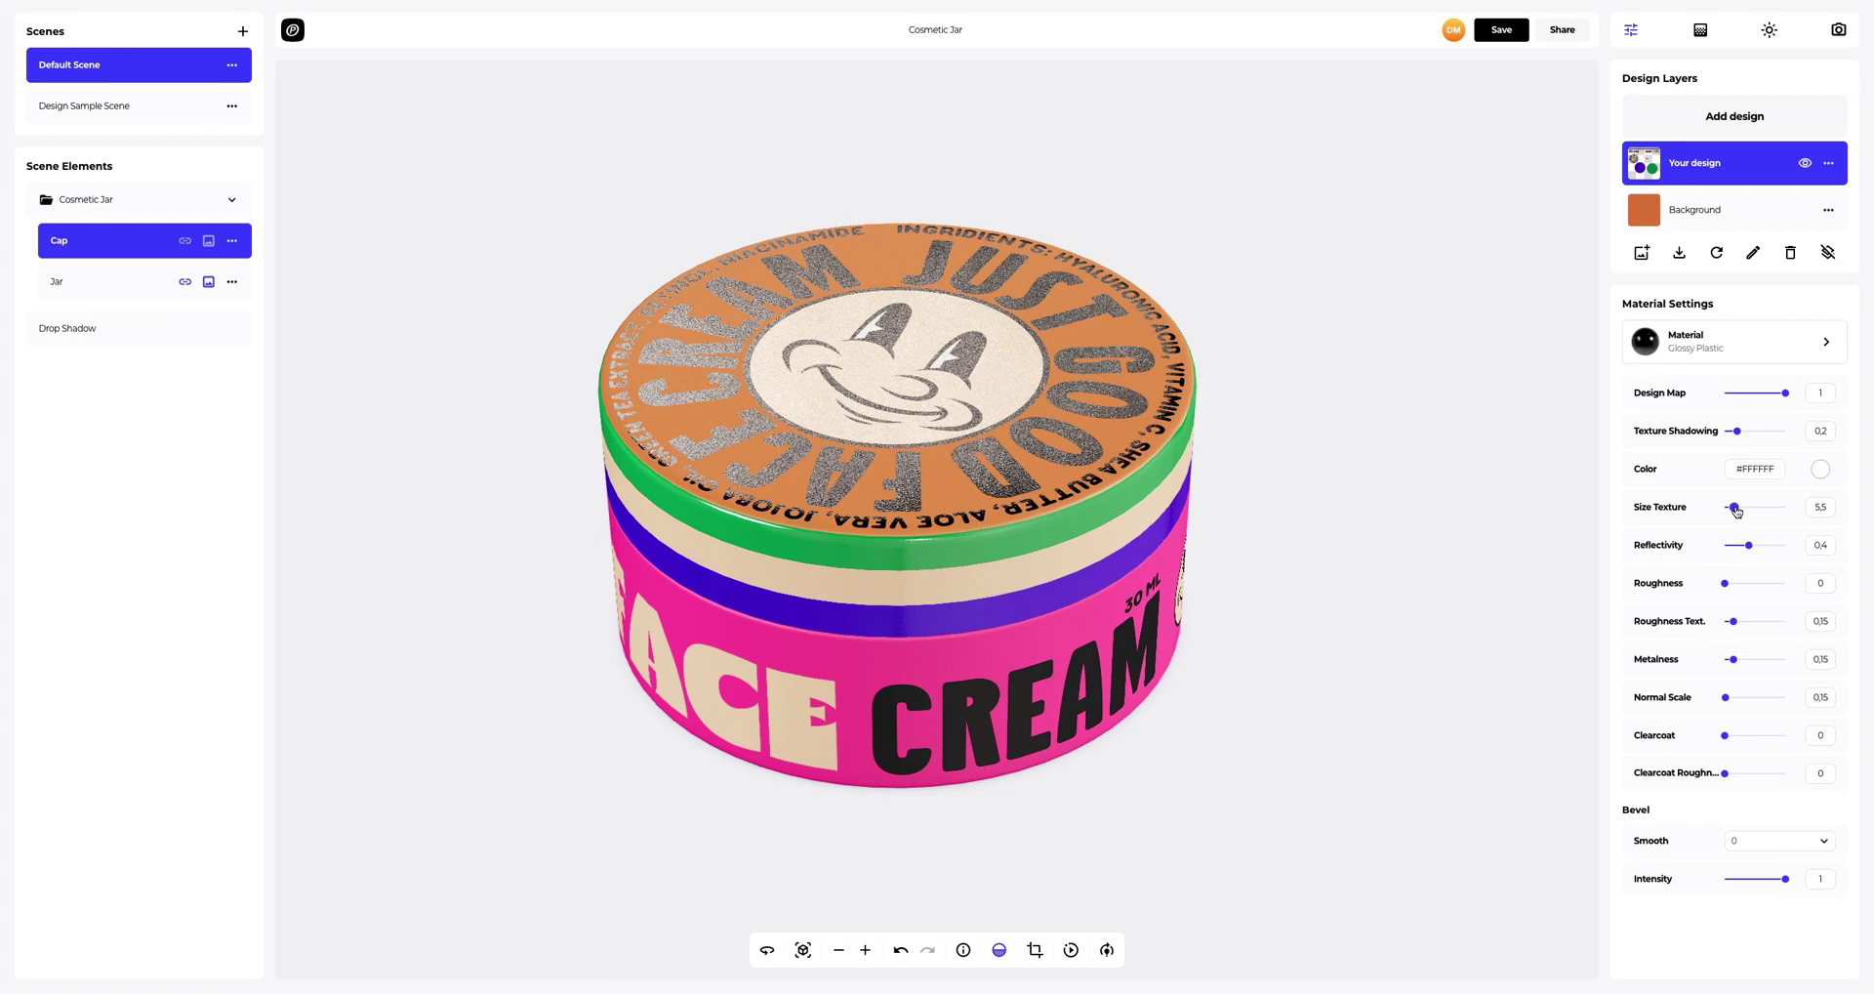
drag(1736, 661, 1717, 665)
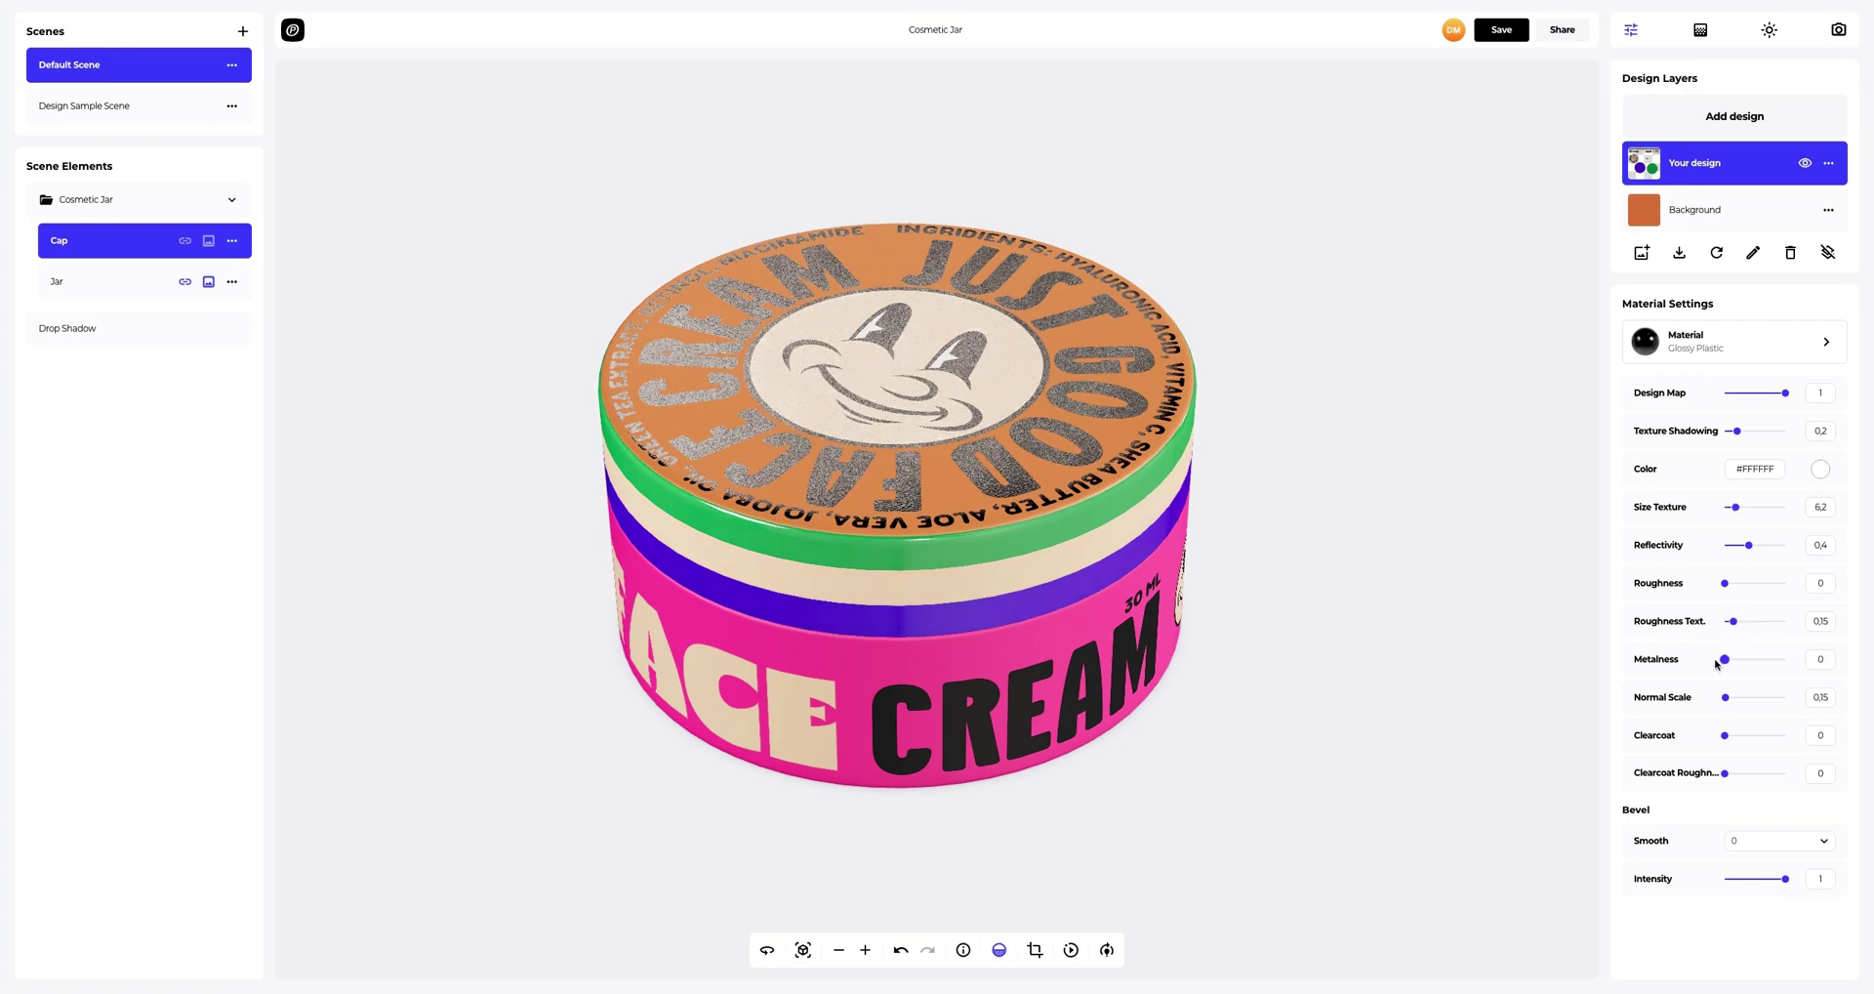
drag(1726, 736, 1737, 776)
drag(1243, 606, 975, 451)
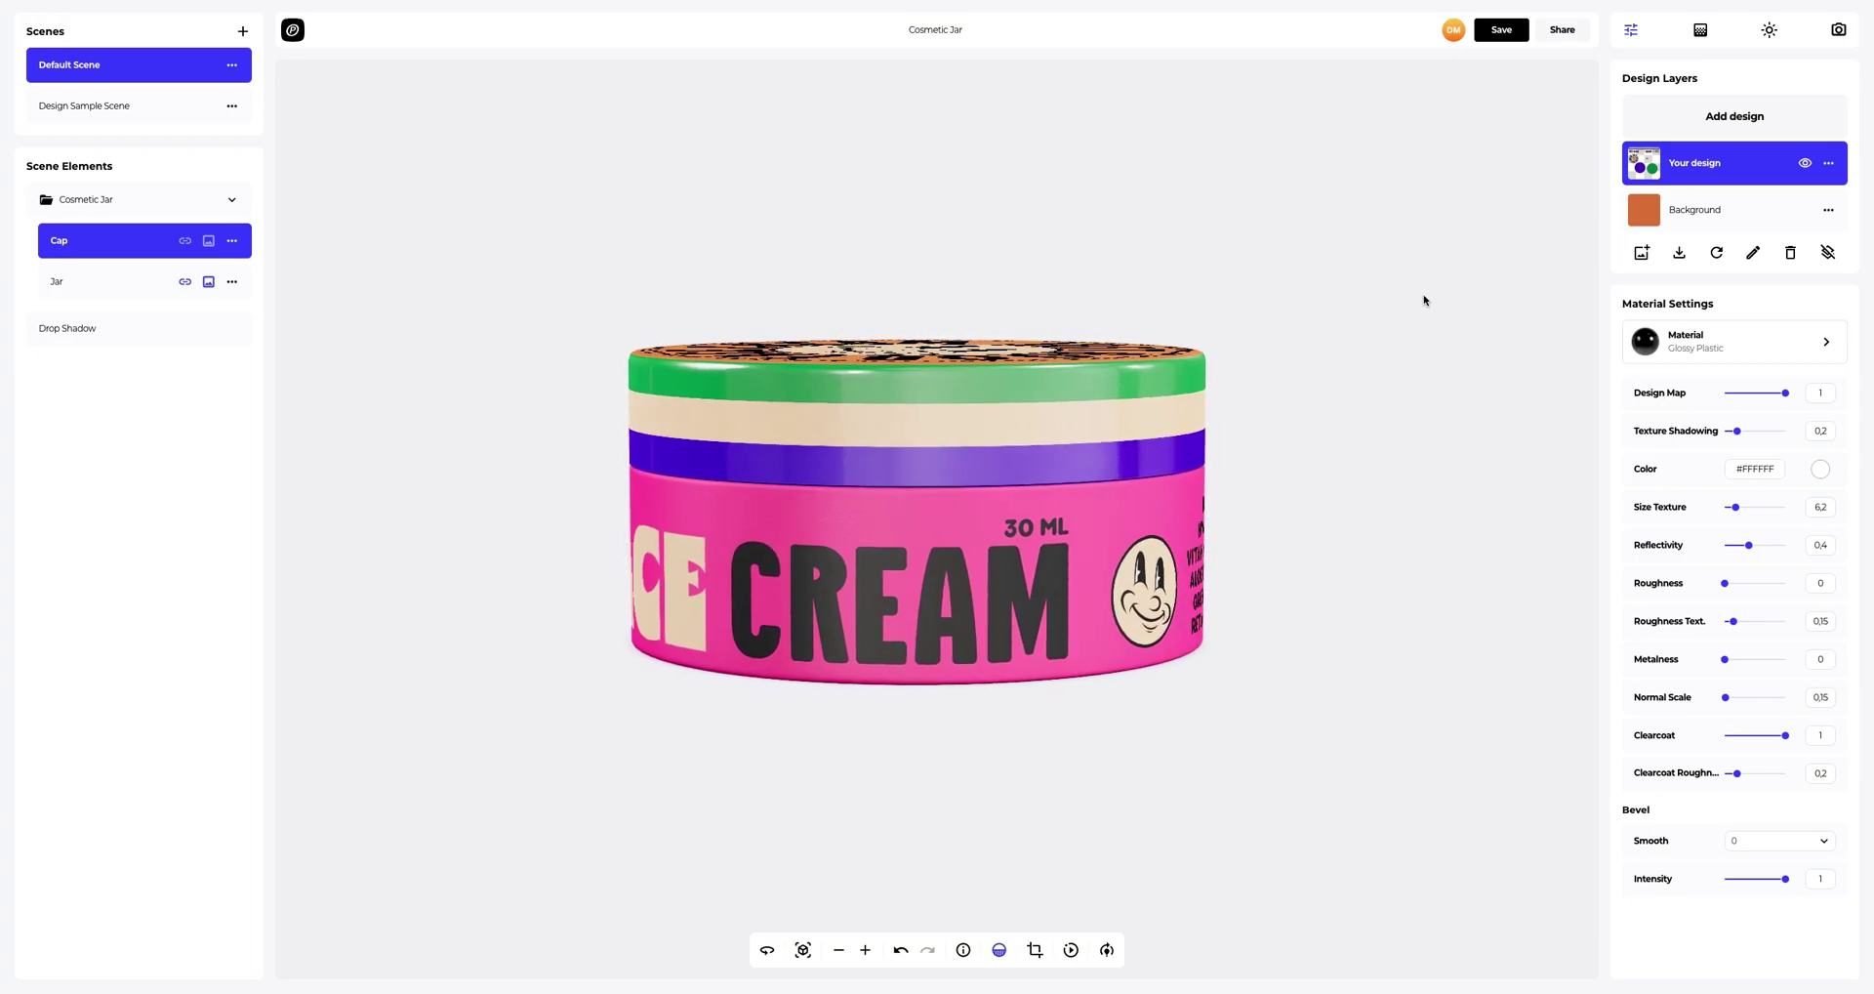
- Copy the cap design layer's Glossy Plastic material and paste it onto the jar body's design layer
click(1830, 163)
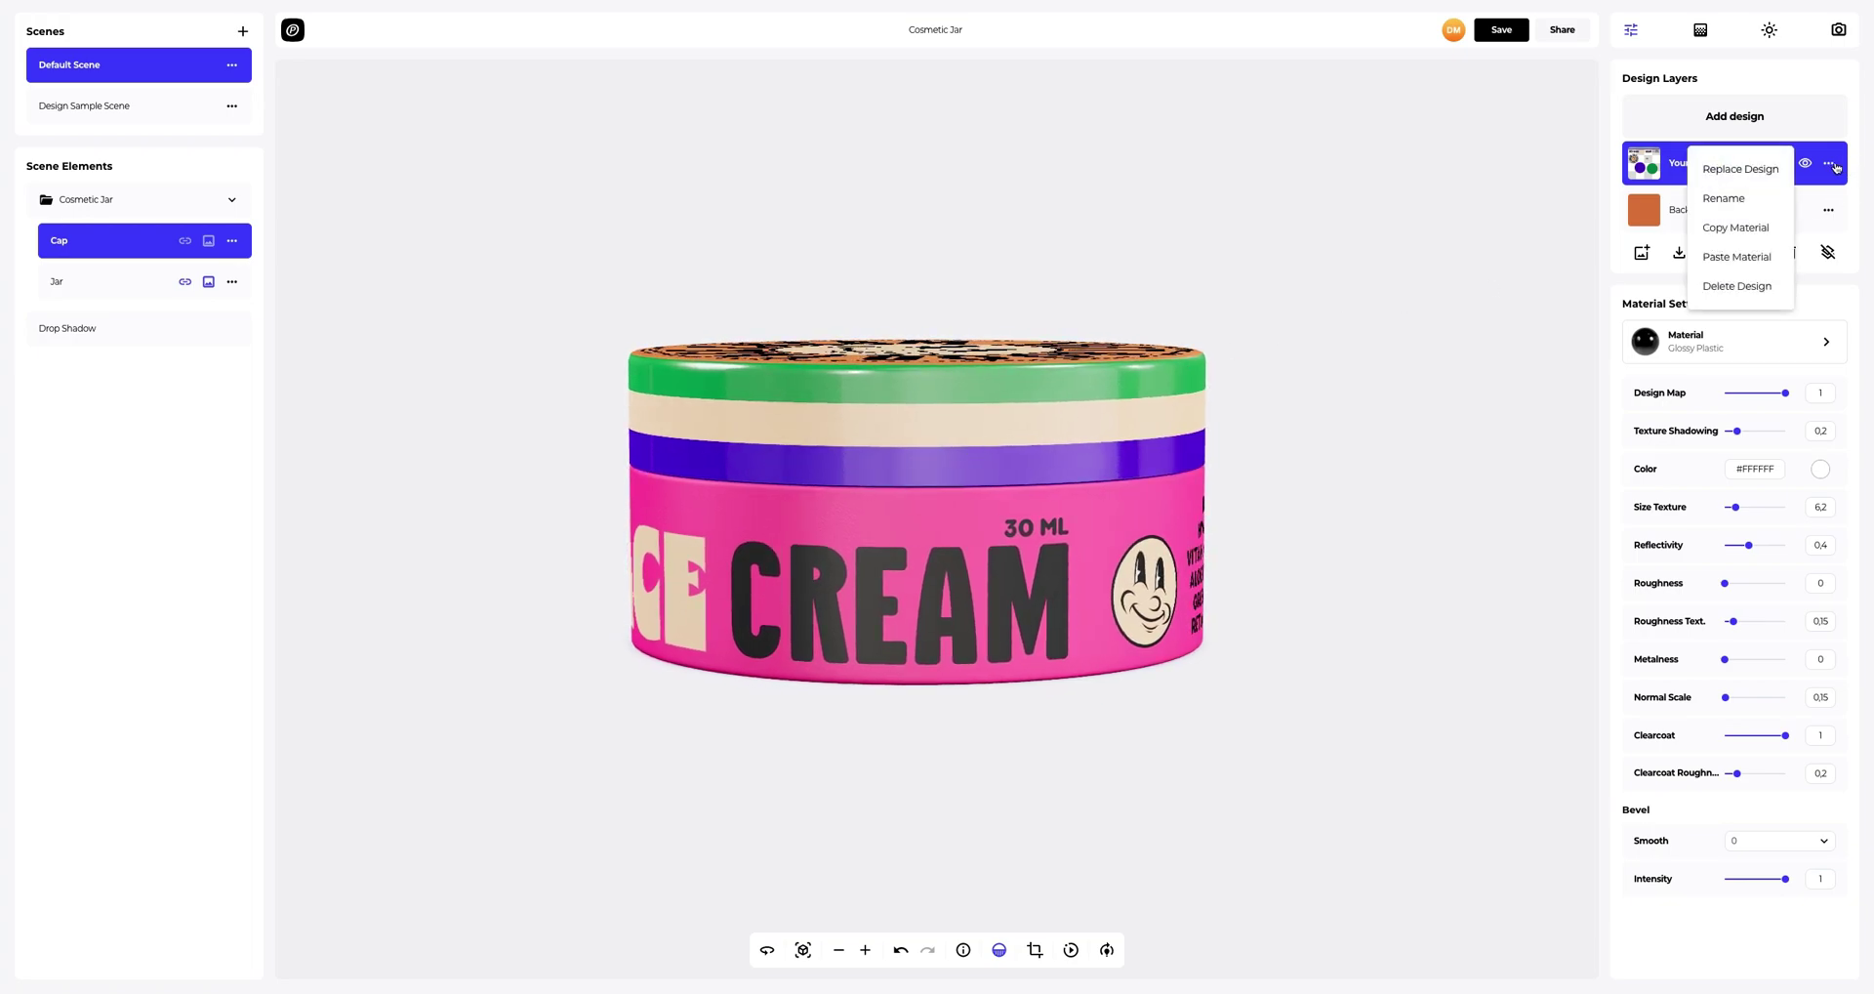
click(1736, 231)
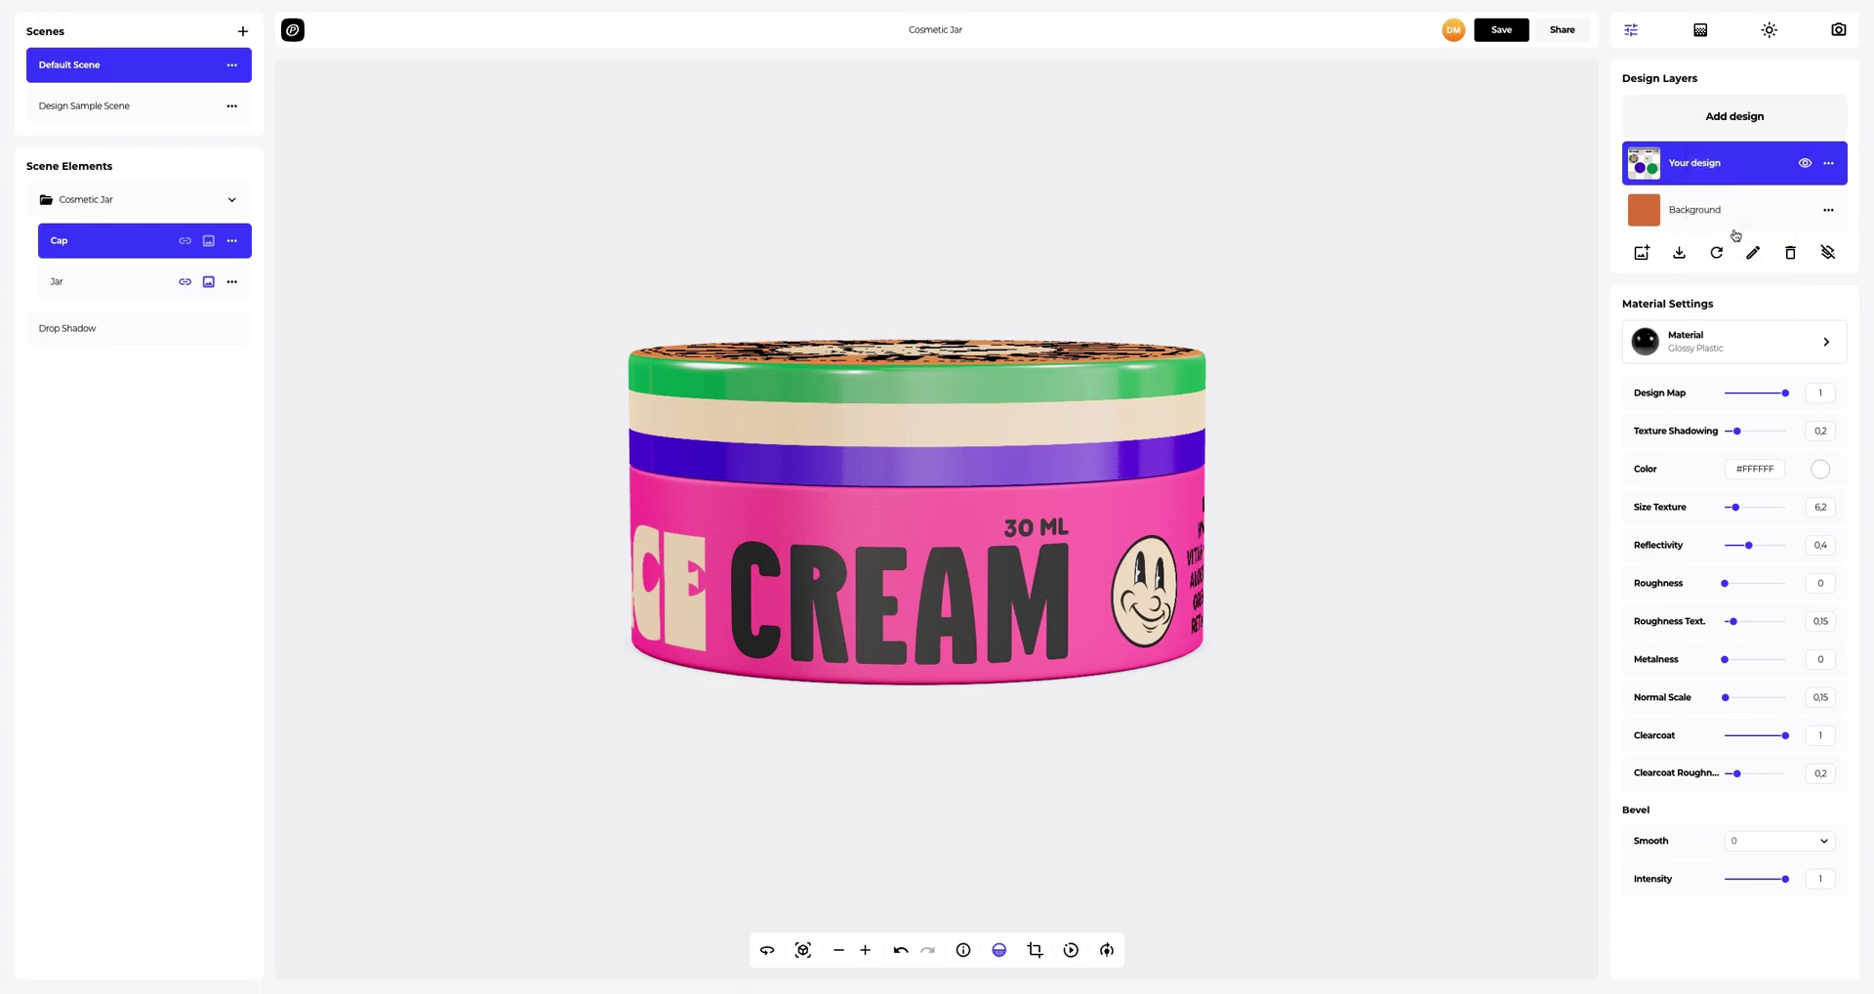
click(152, 282)
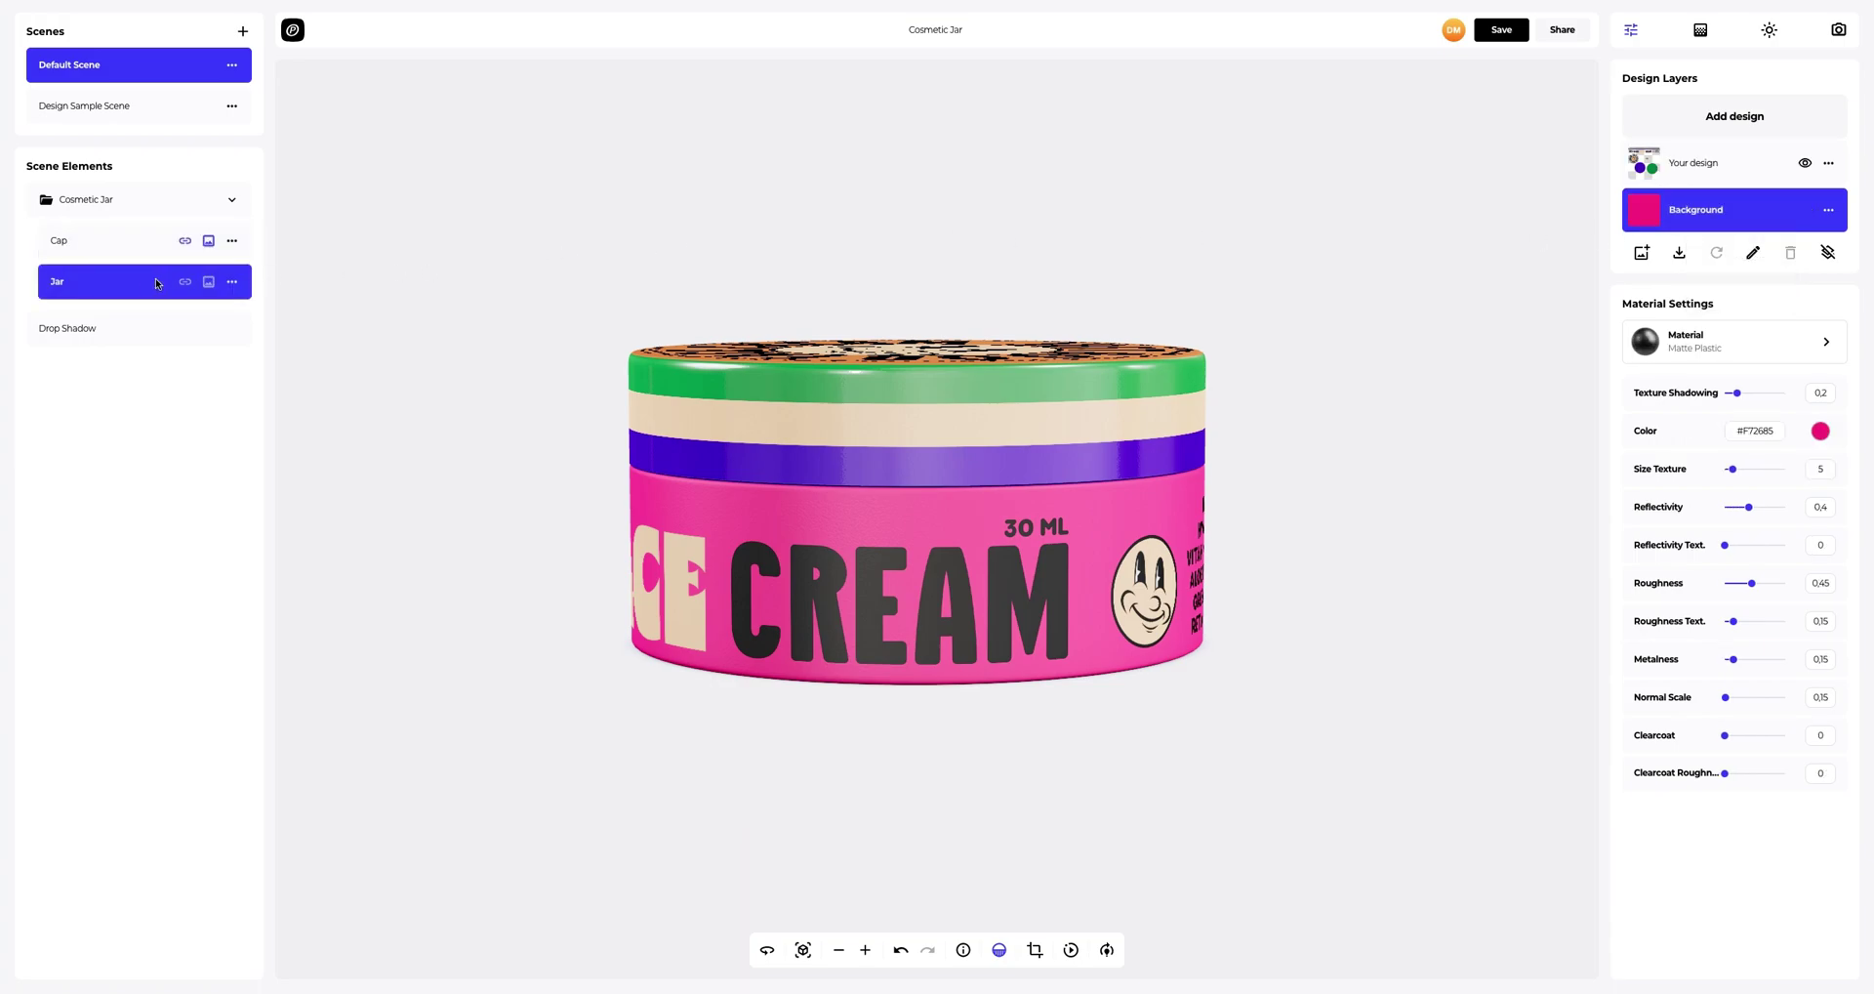
click(1726, 163)
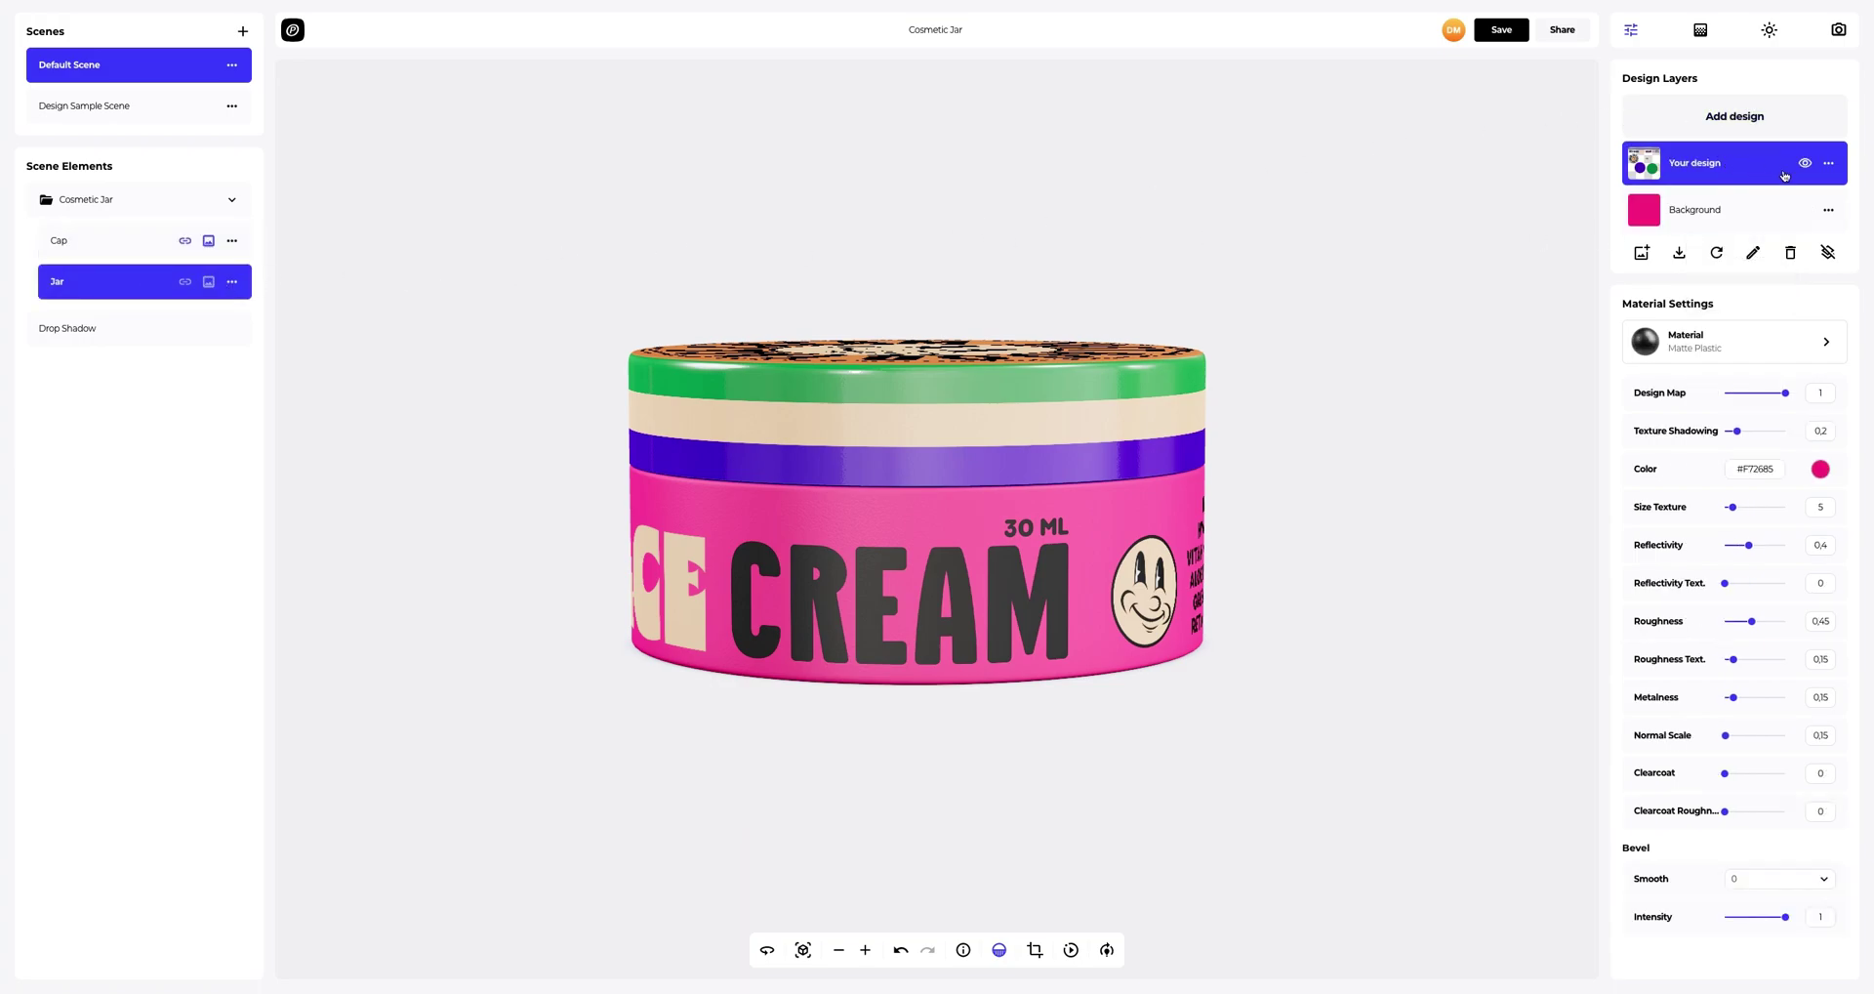
click(1828, 165)
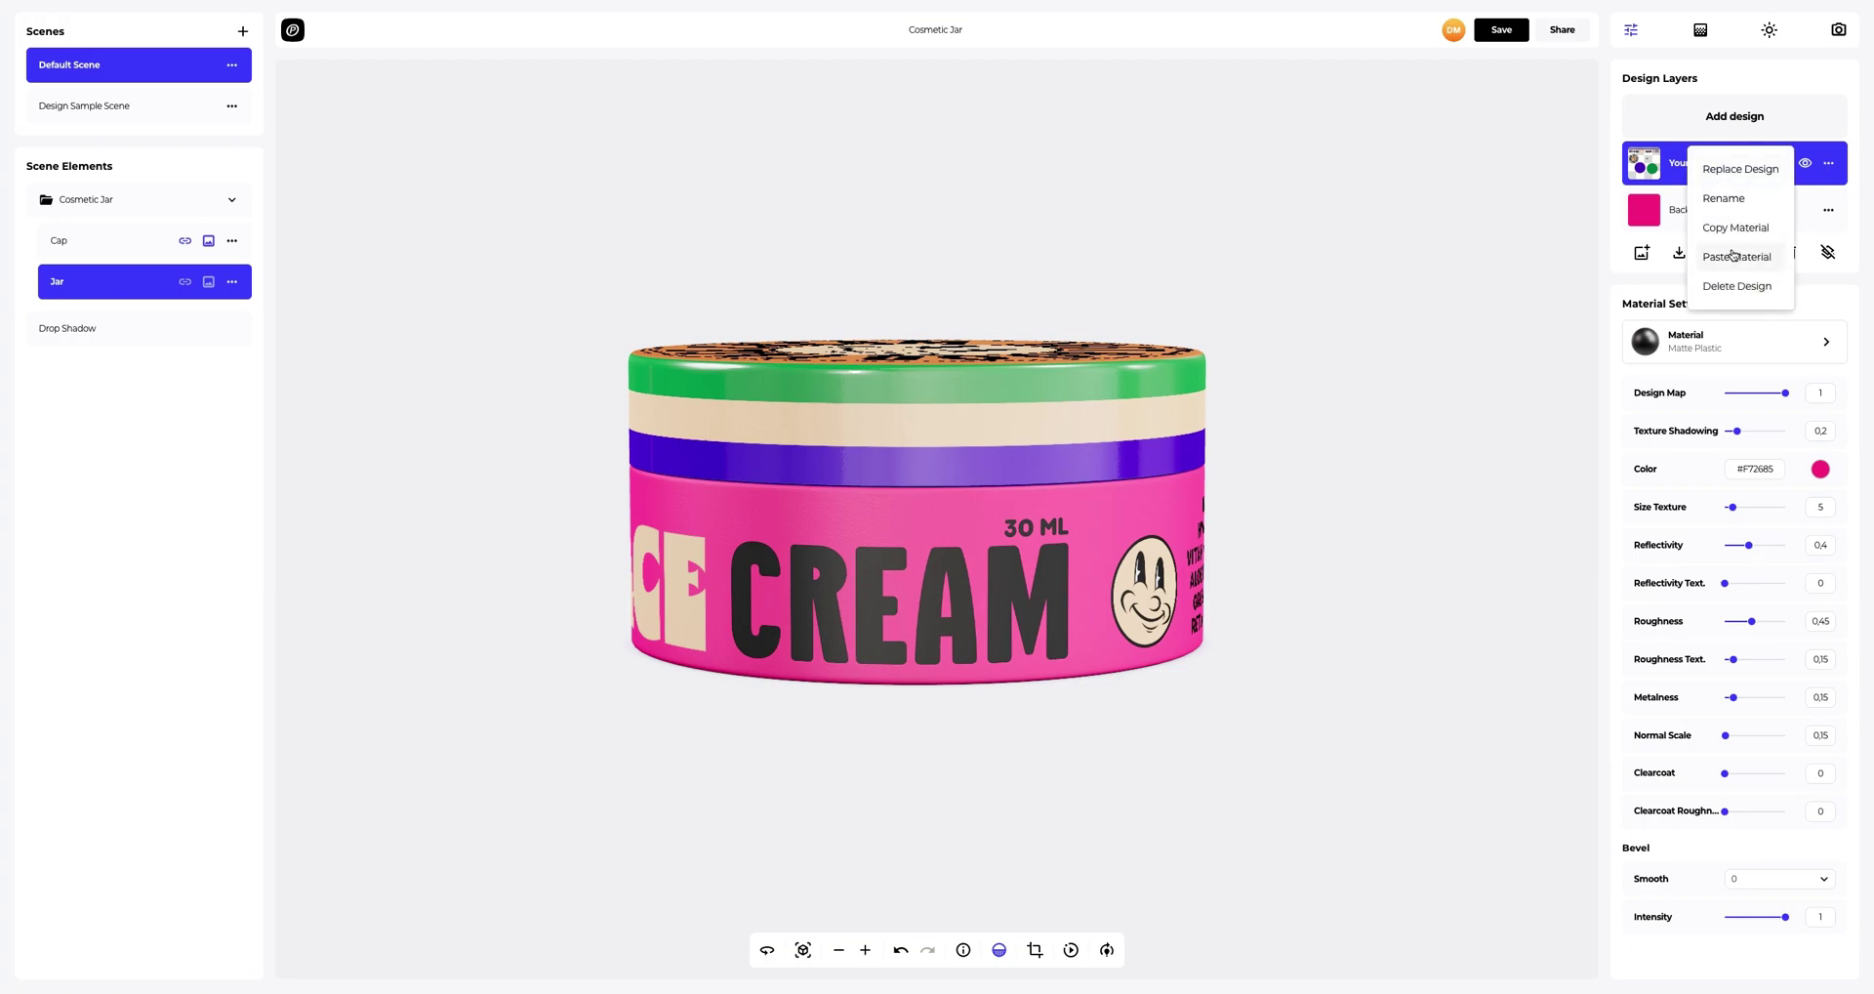
click(1734, 257)
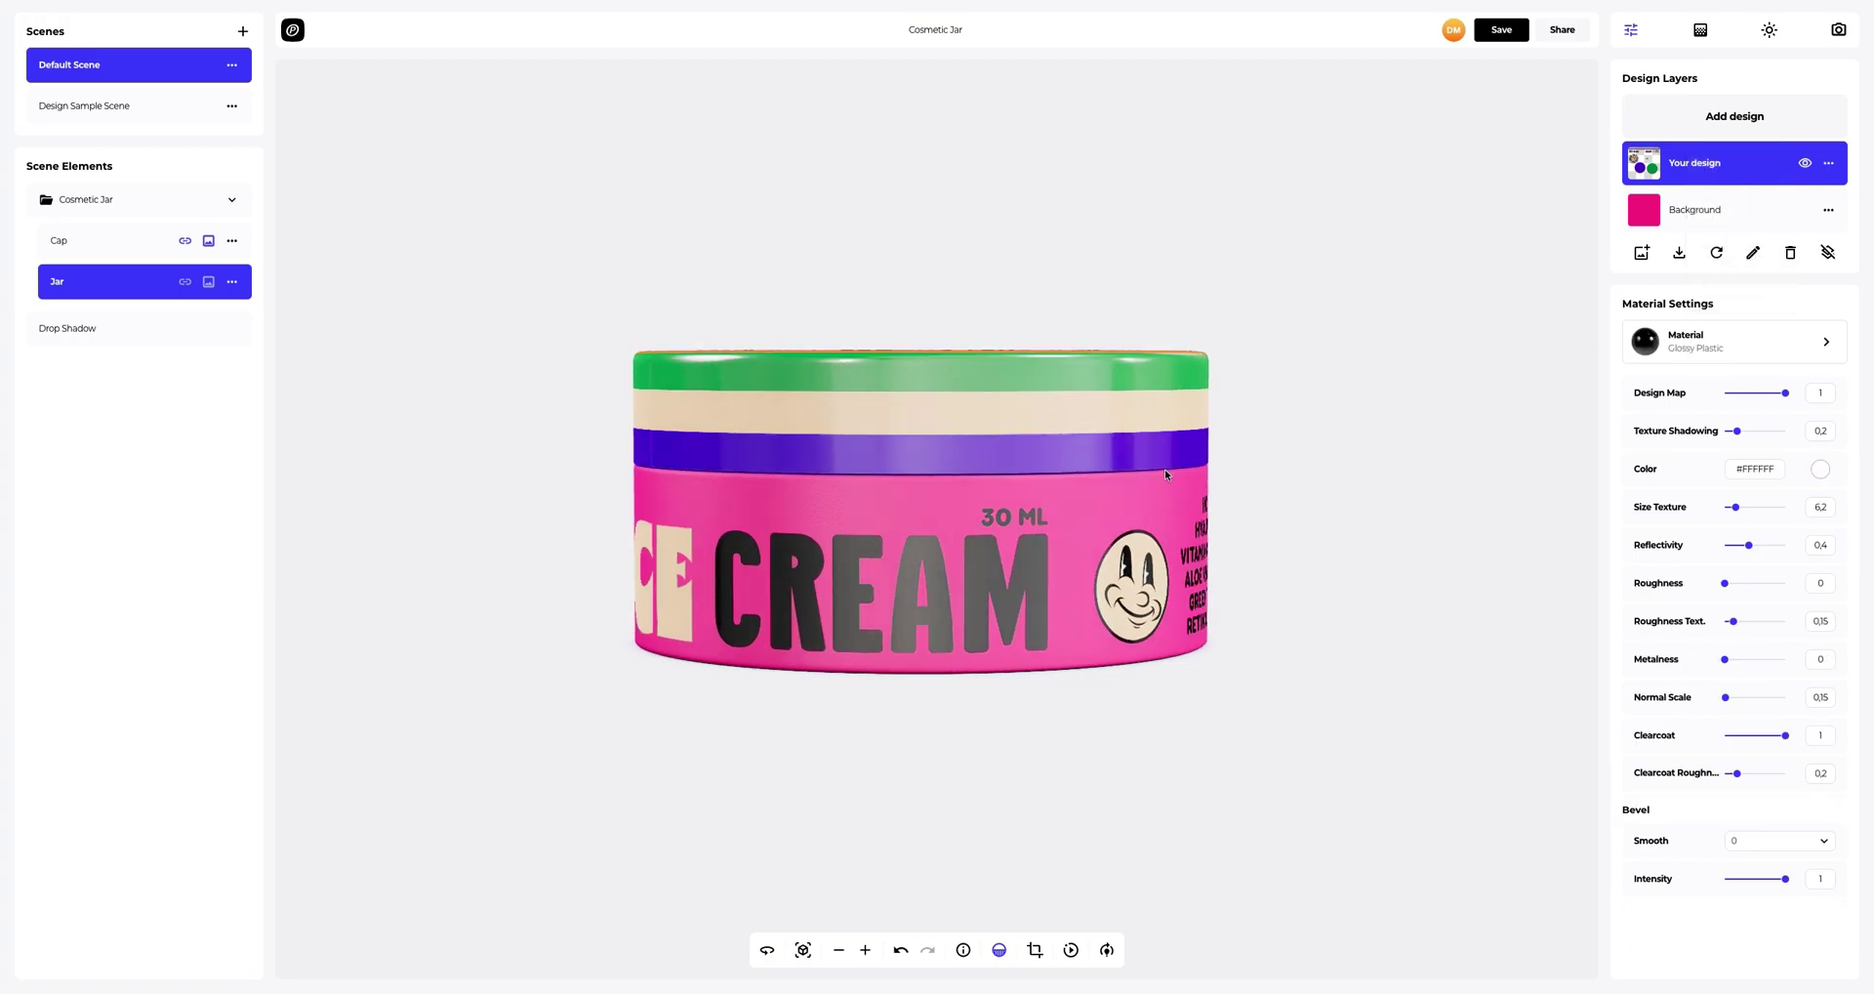
drag(1318, 467, 525, 569)
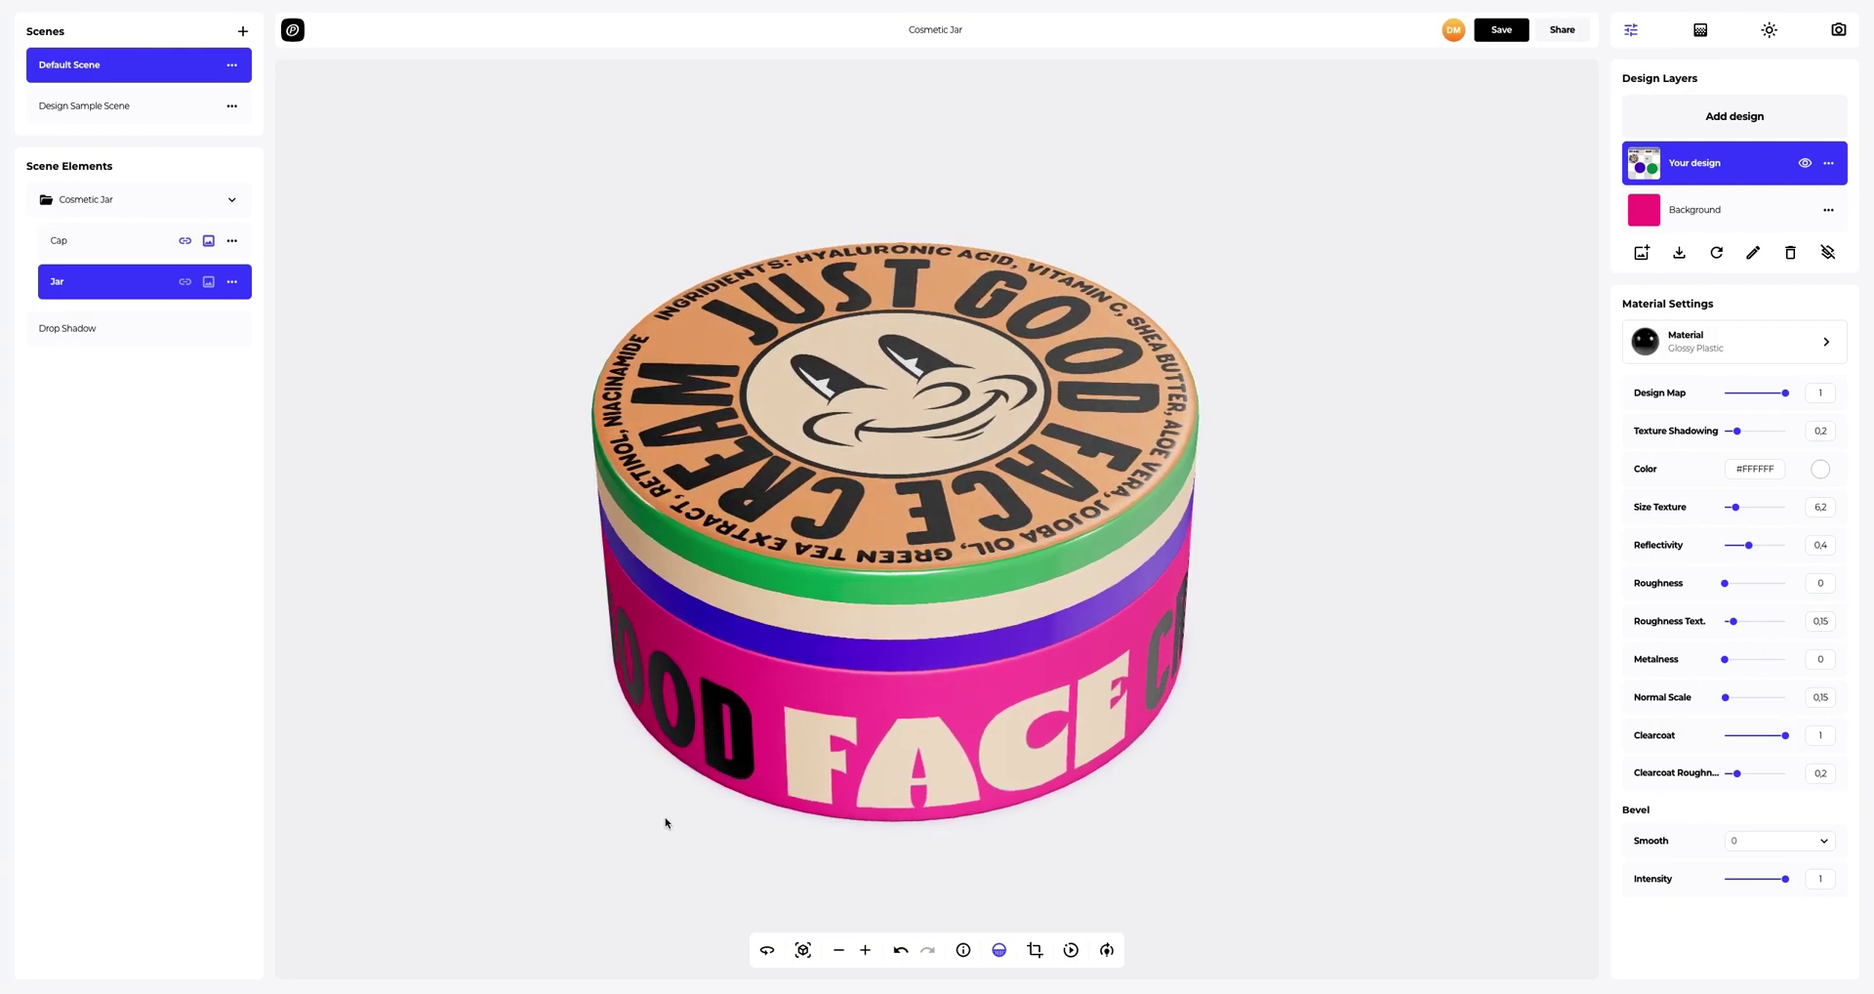
- Reset the jar's framing and tint the scene background greyish purple
click(802, 952)
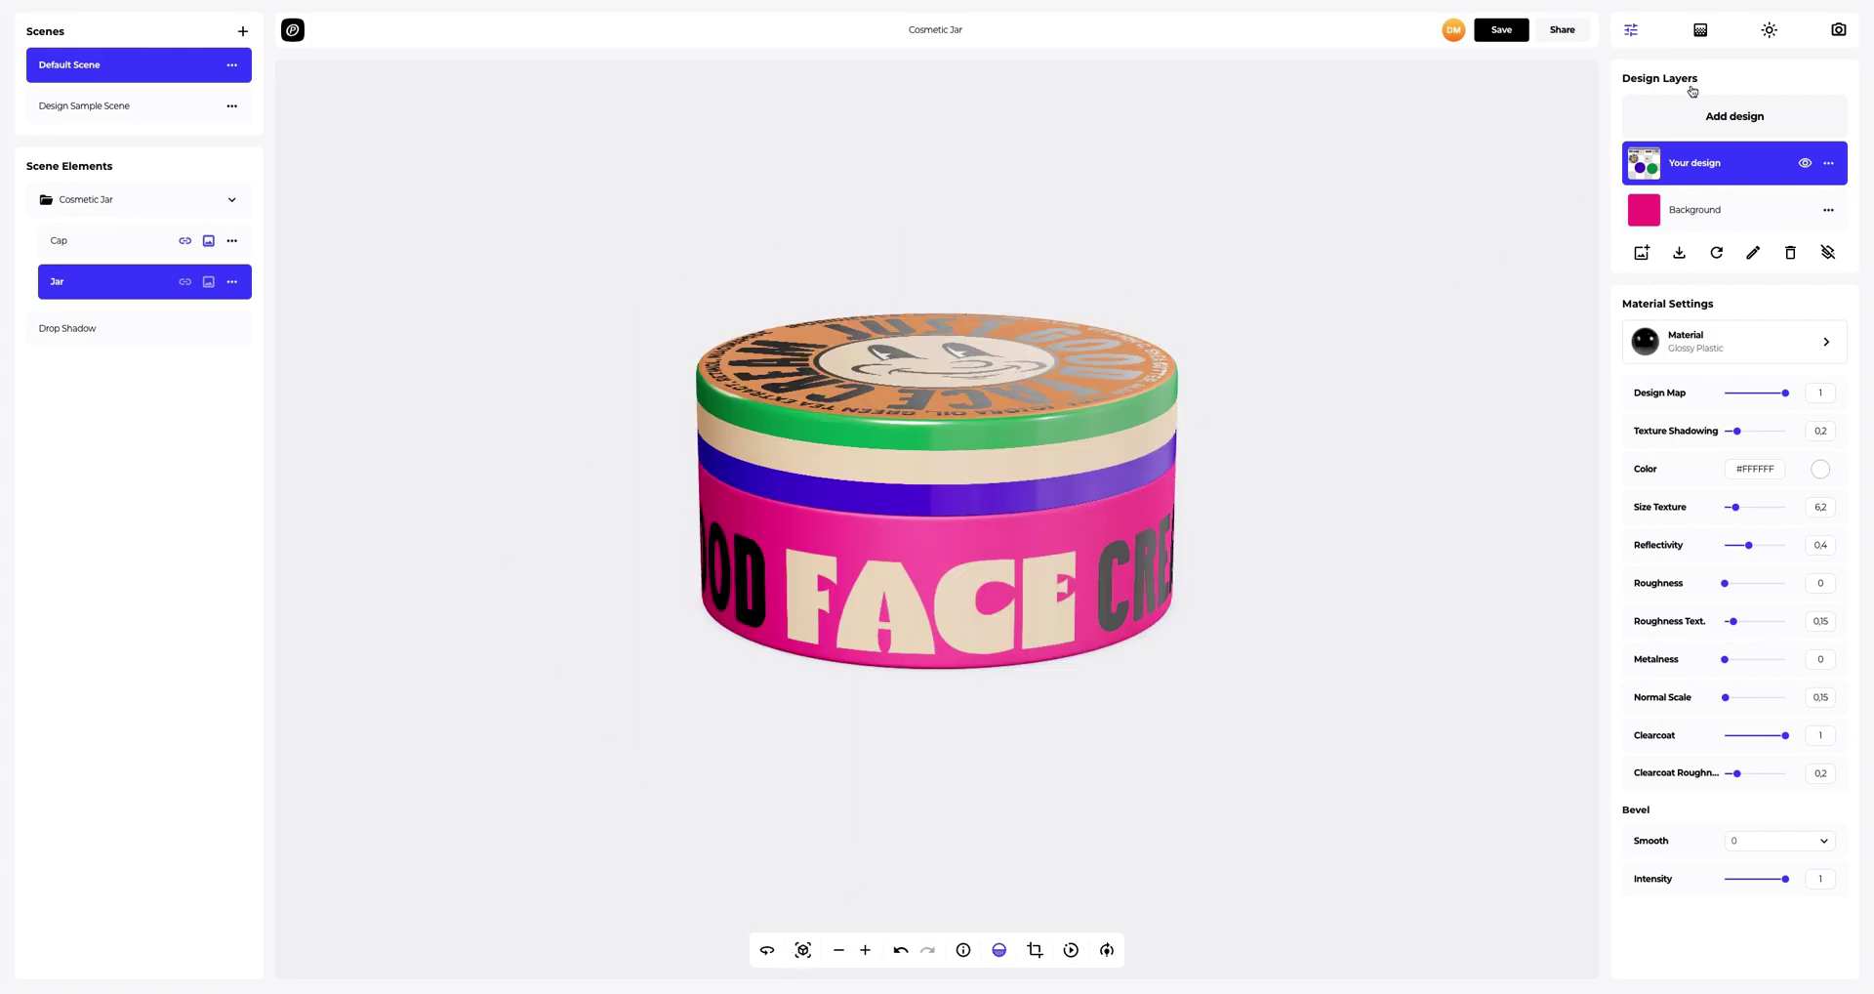
click(1703, 33)
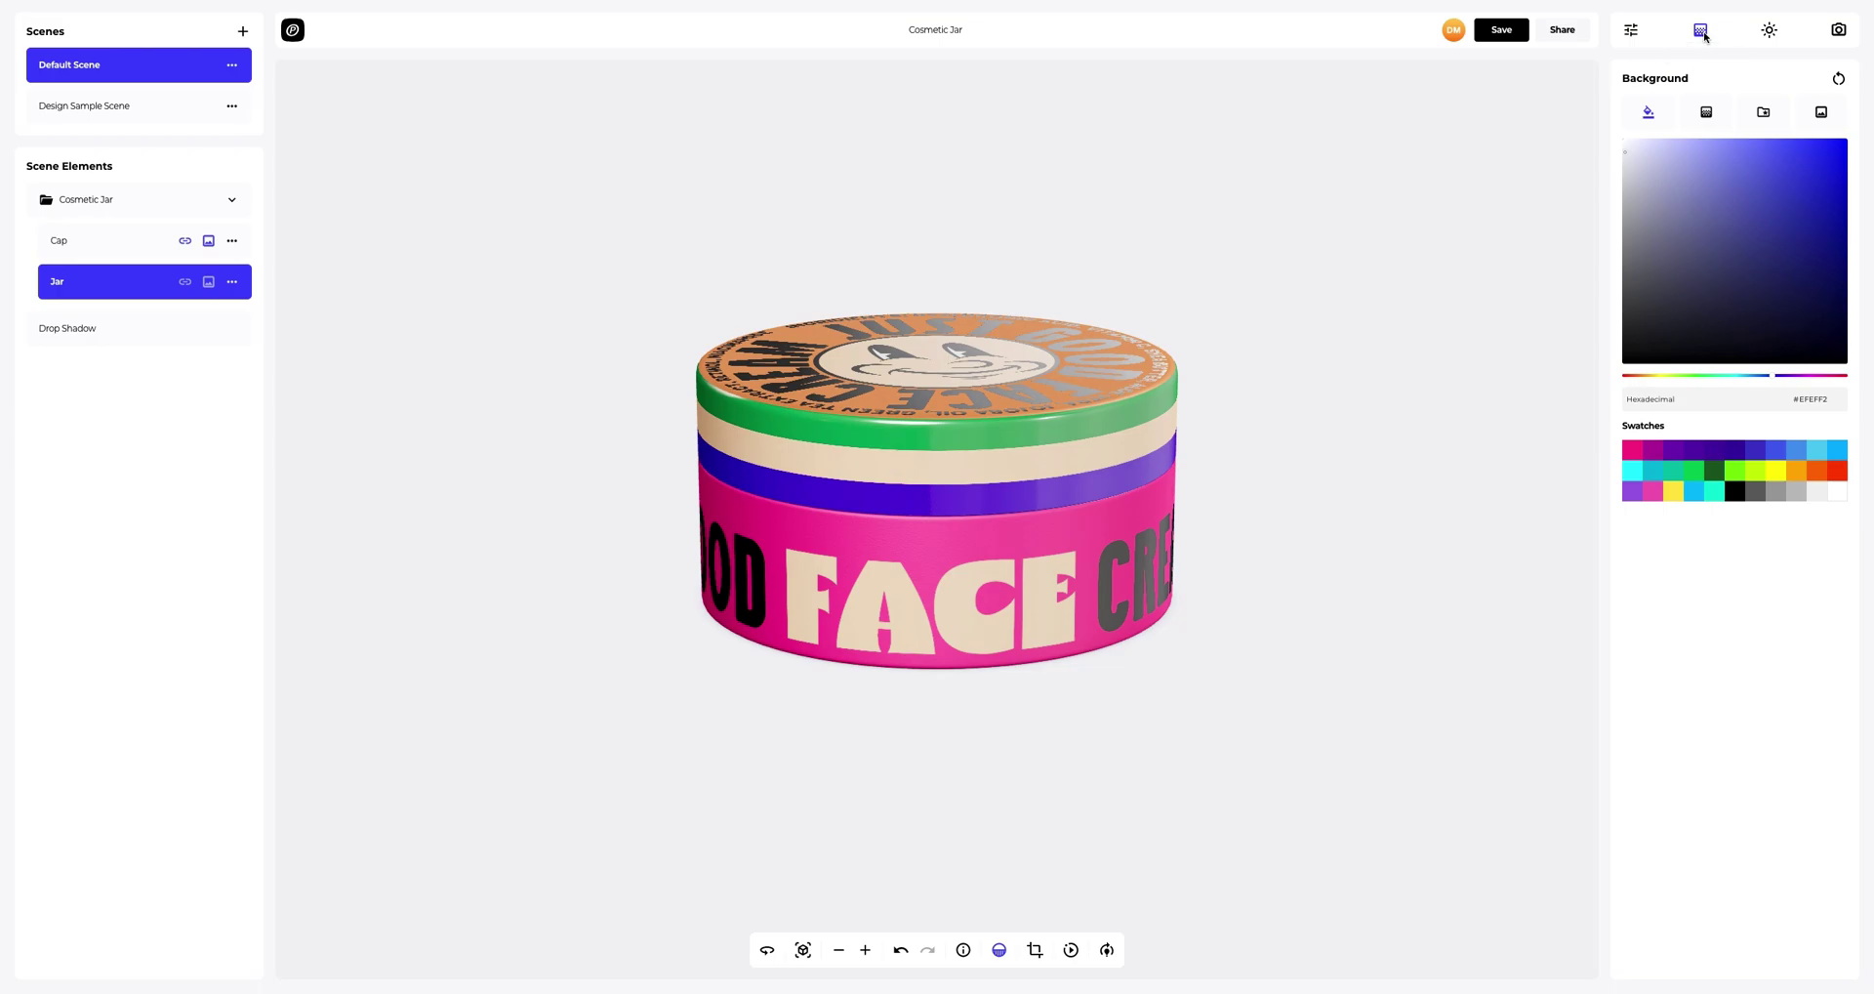
drag(1693, 152, 1656, 228)
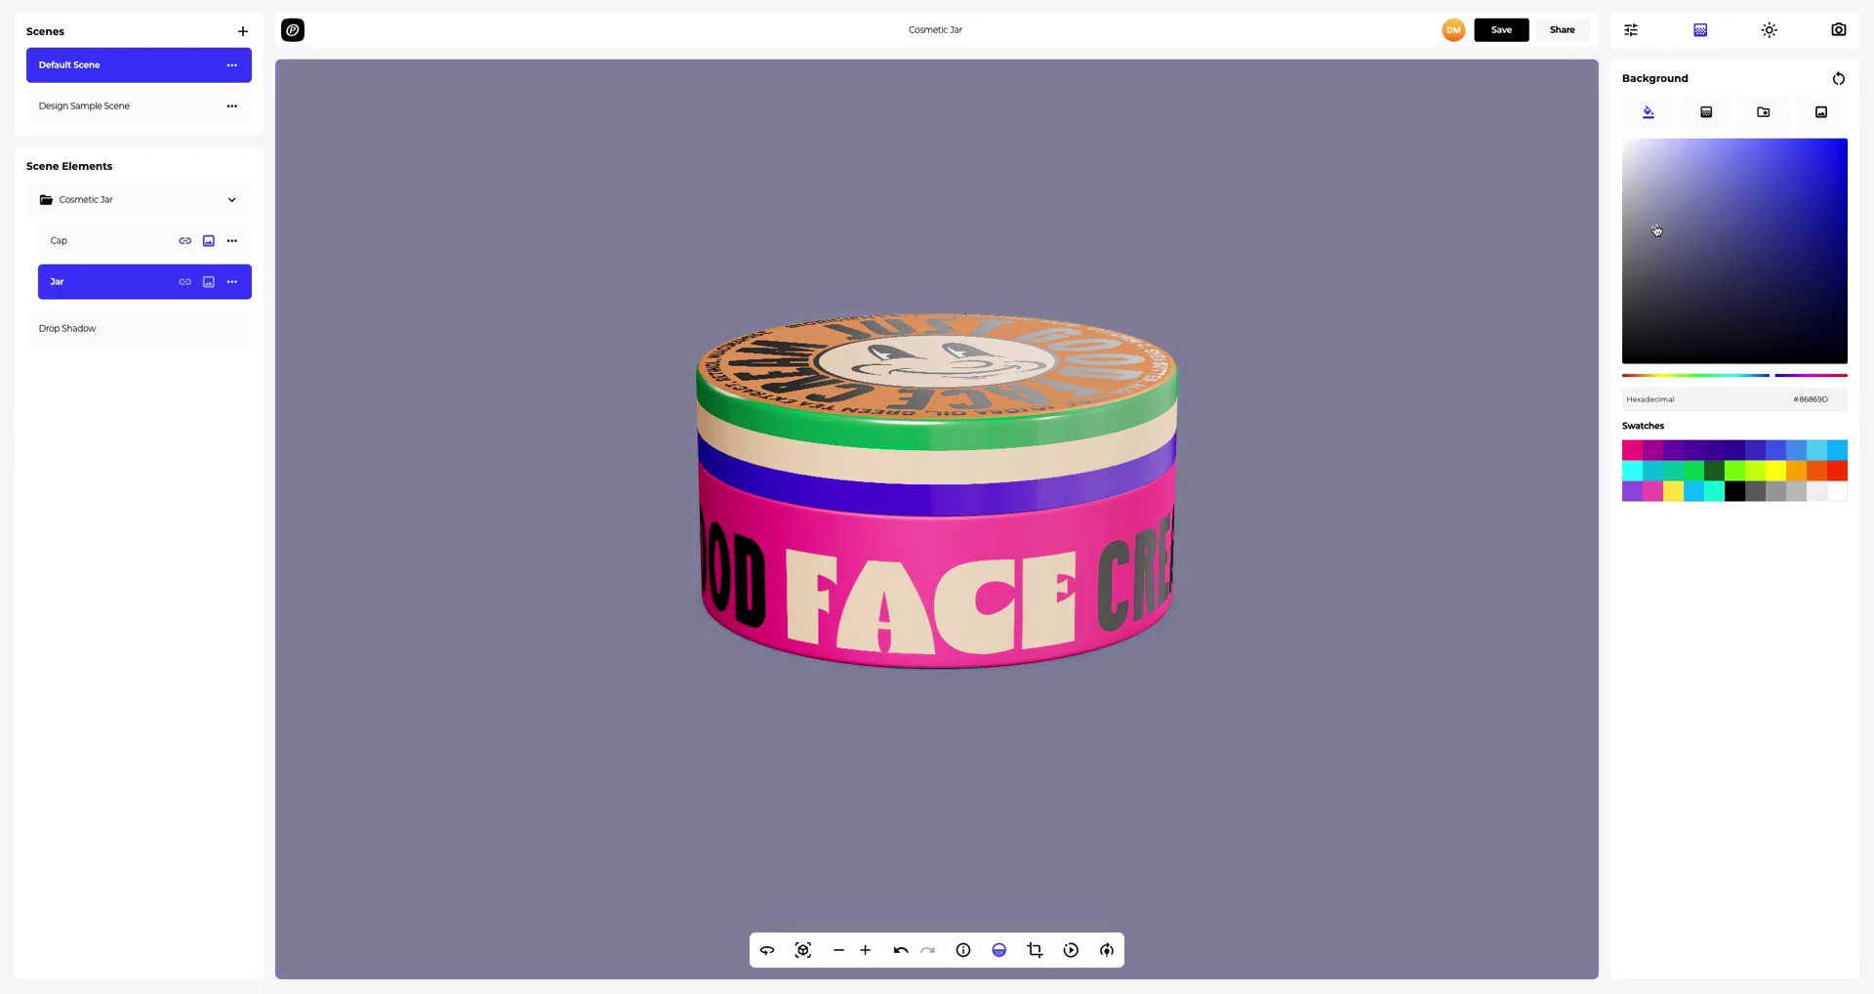
- Make the background a radial gradient, orange for the first colour and magenta for the second
click(1706, 115)
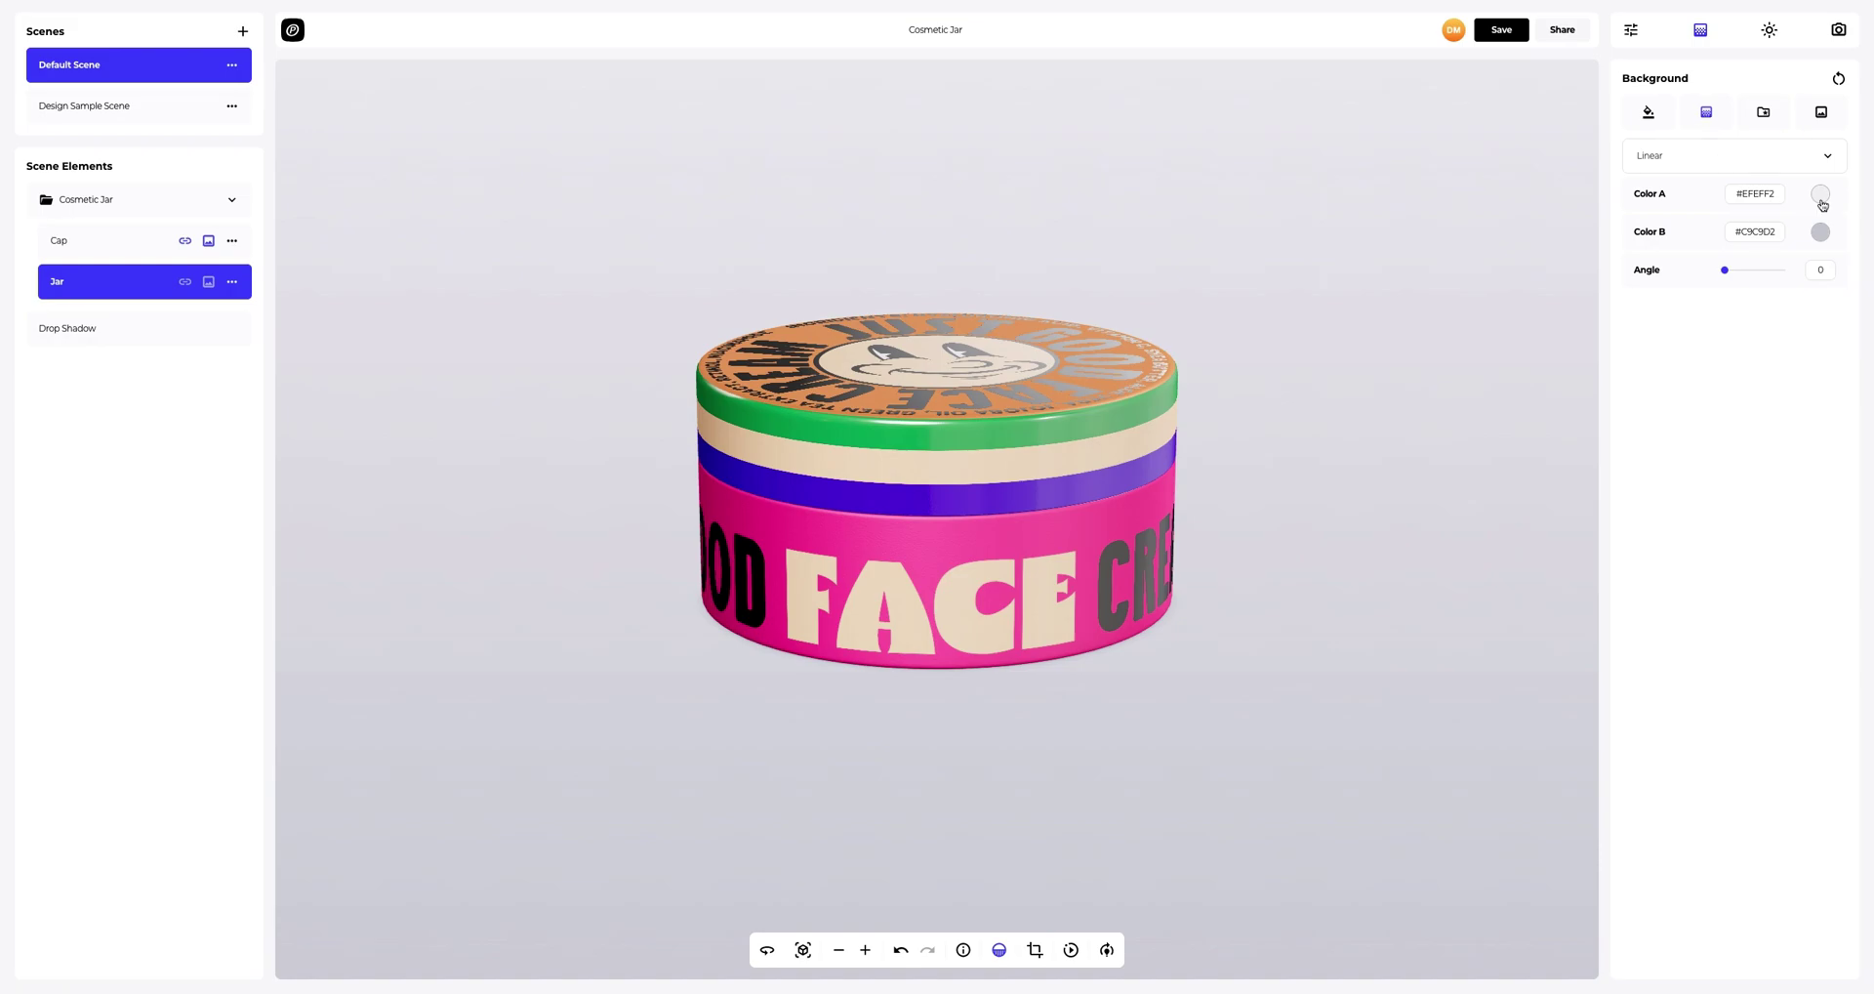
click(1821, 194)
click(1770, 414)
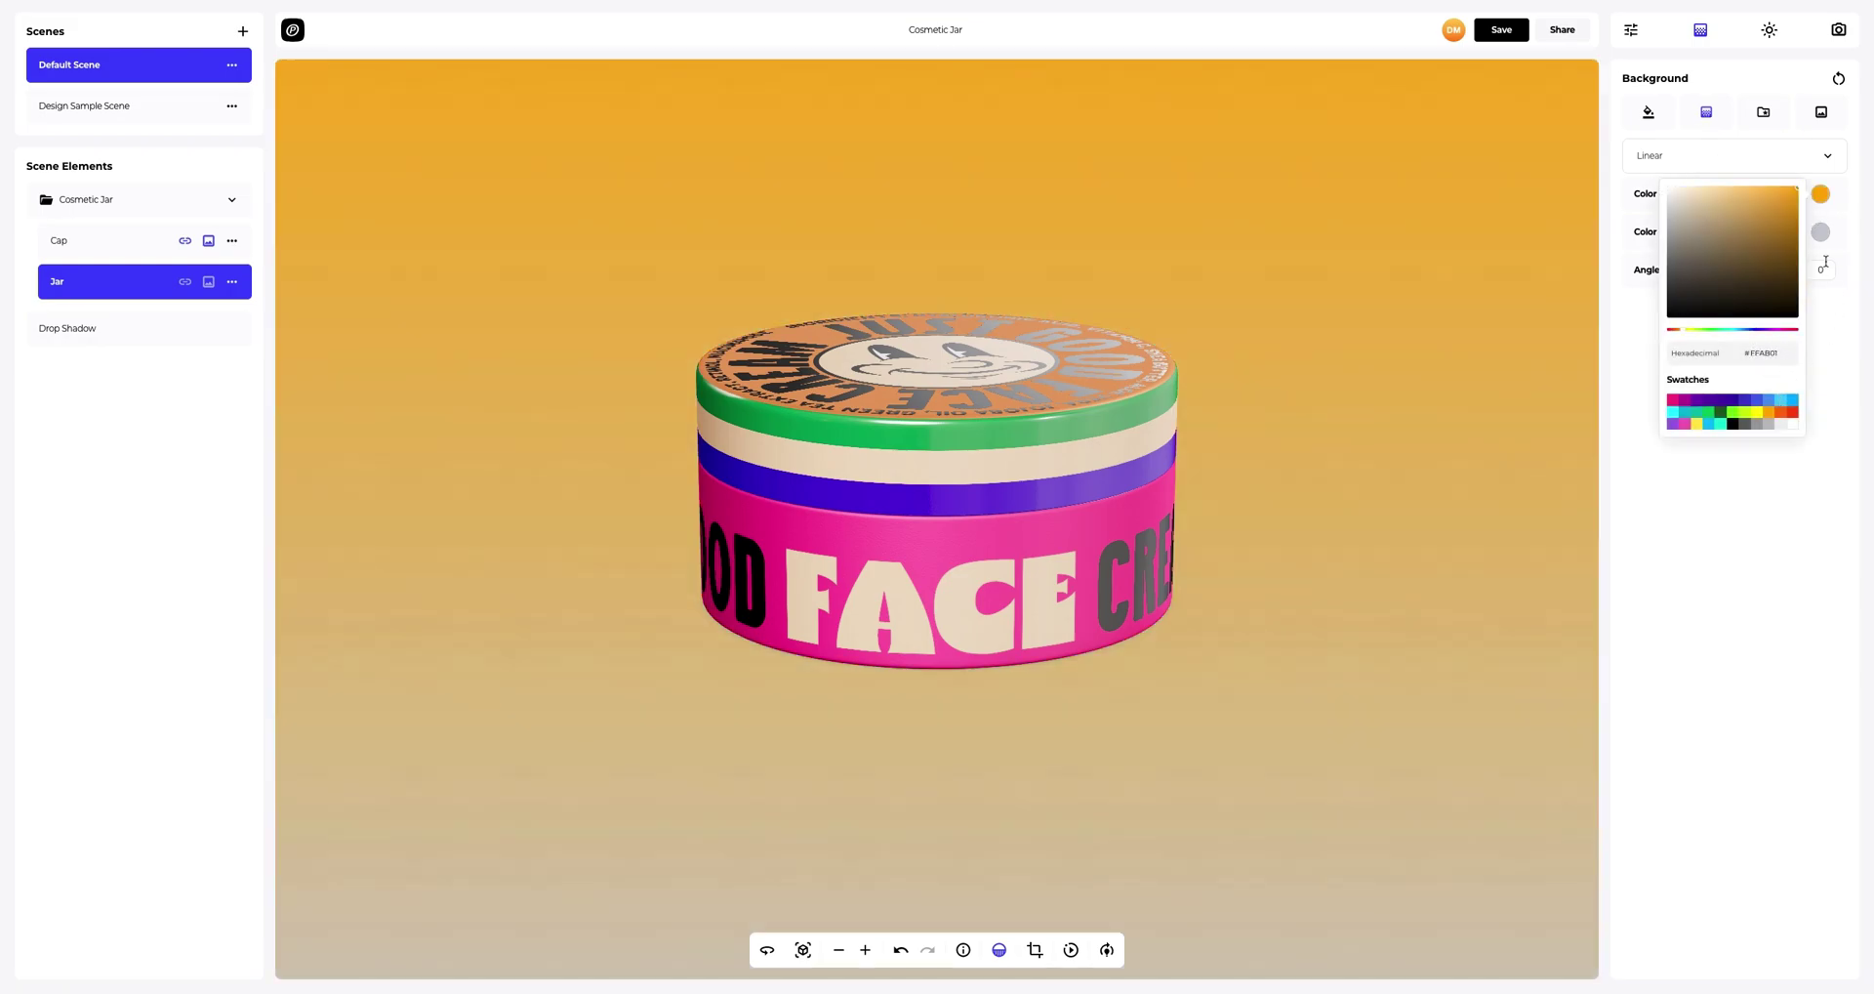
click(1821, 232)
click(1683, 439)
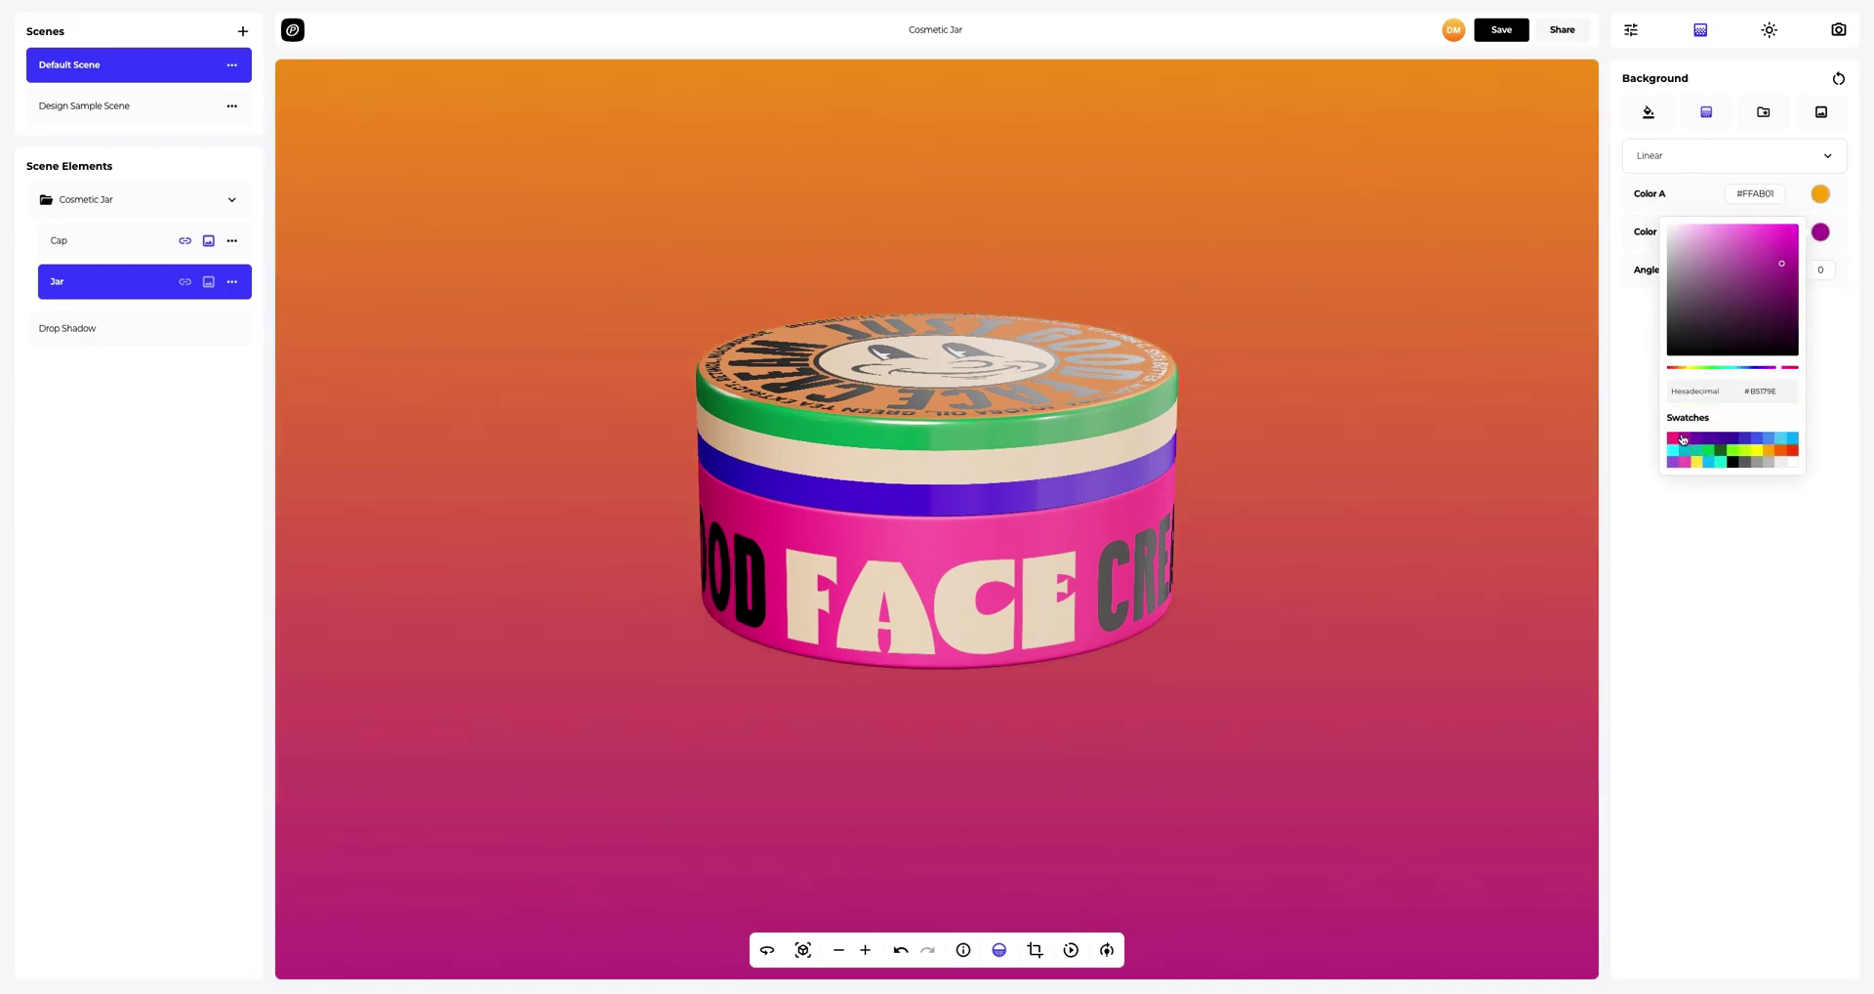
click(1623, 430)
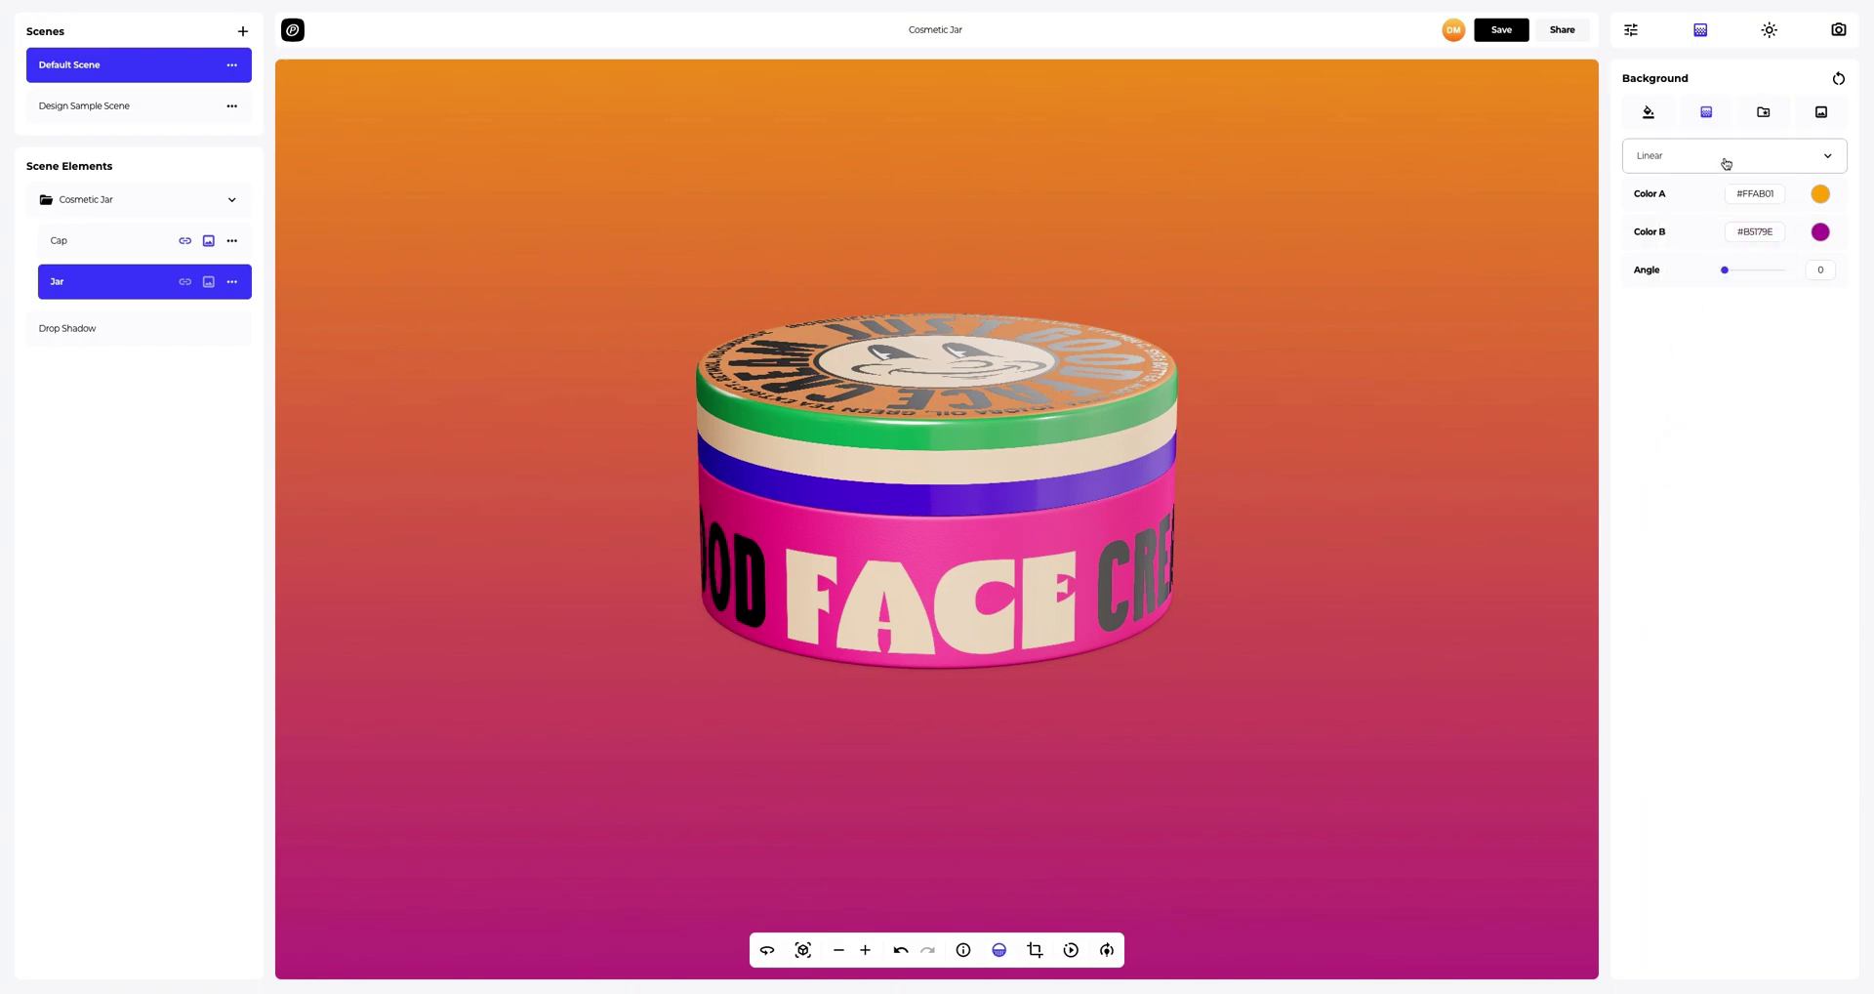
click(1726, 163)
click(1669, 201)
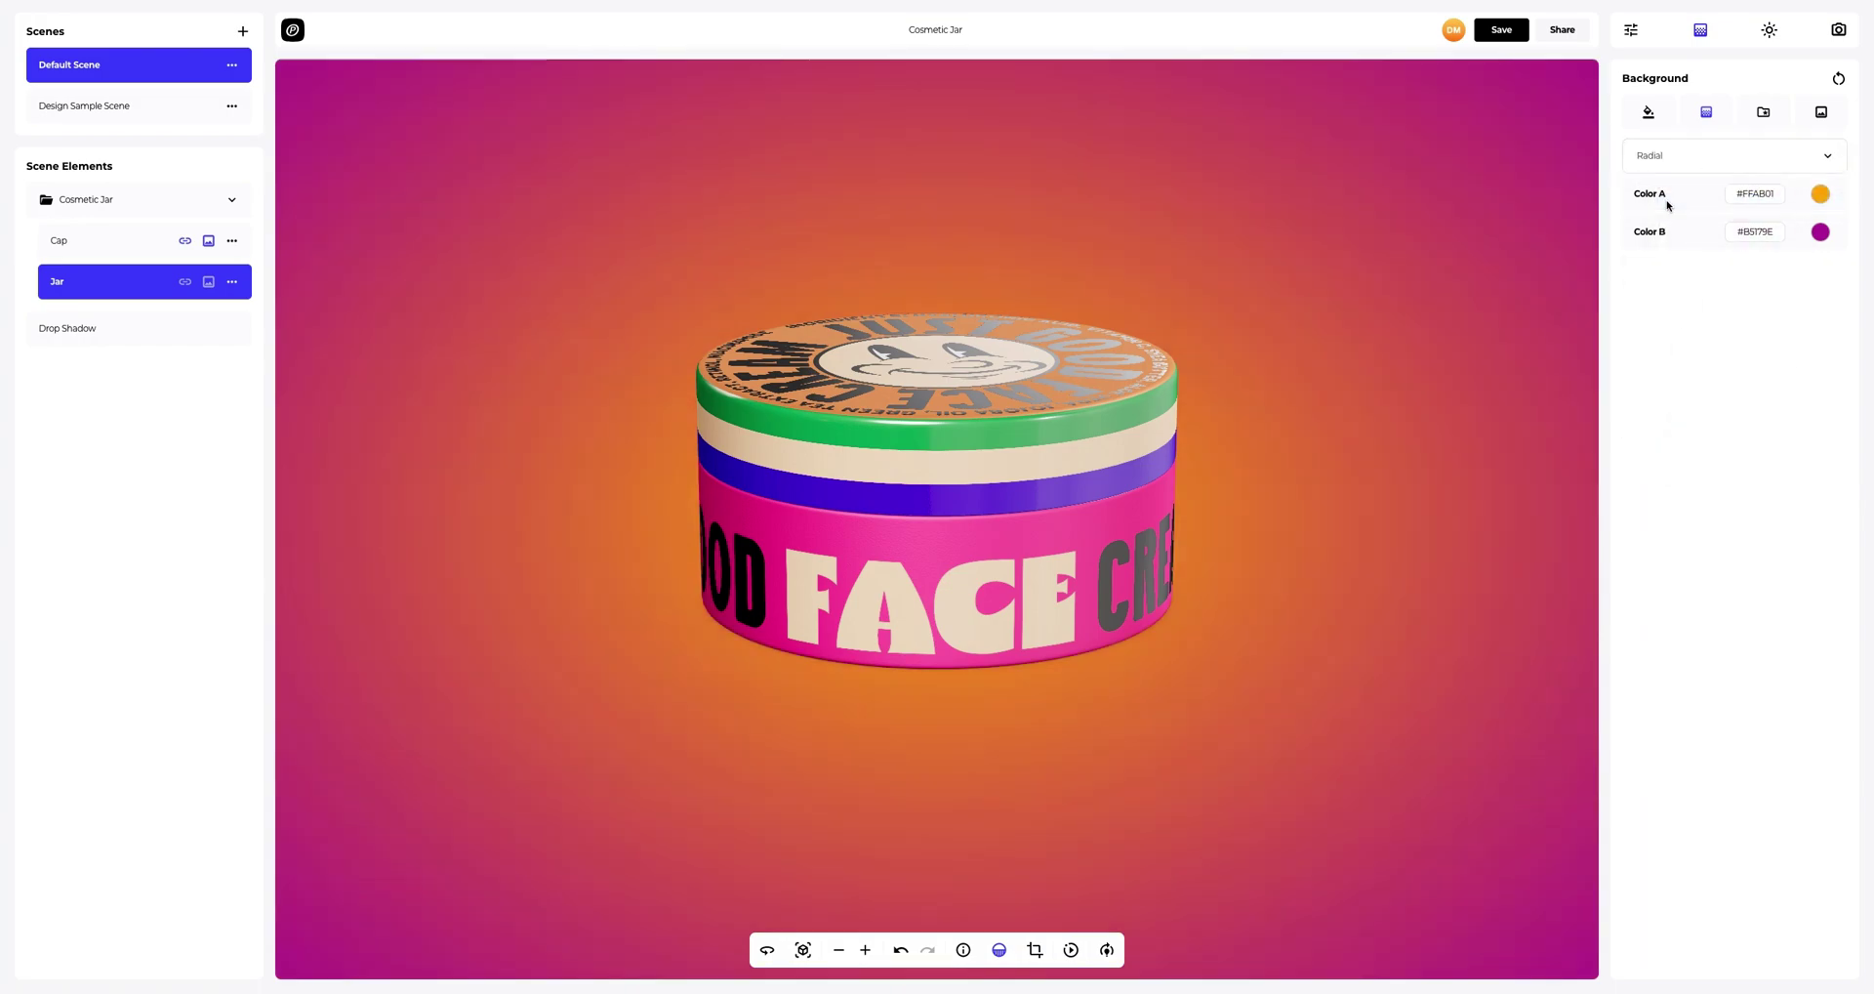
- Try the grey radial, dark blue, white-grey, red and grey spotlight presets, then go to image upload
click(1762, 116)
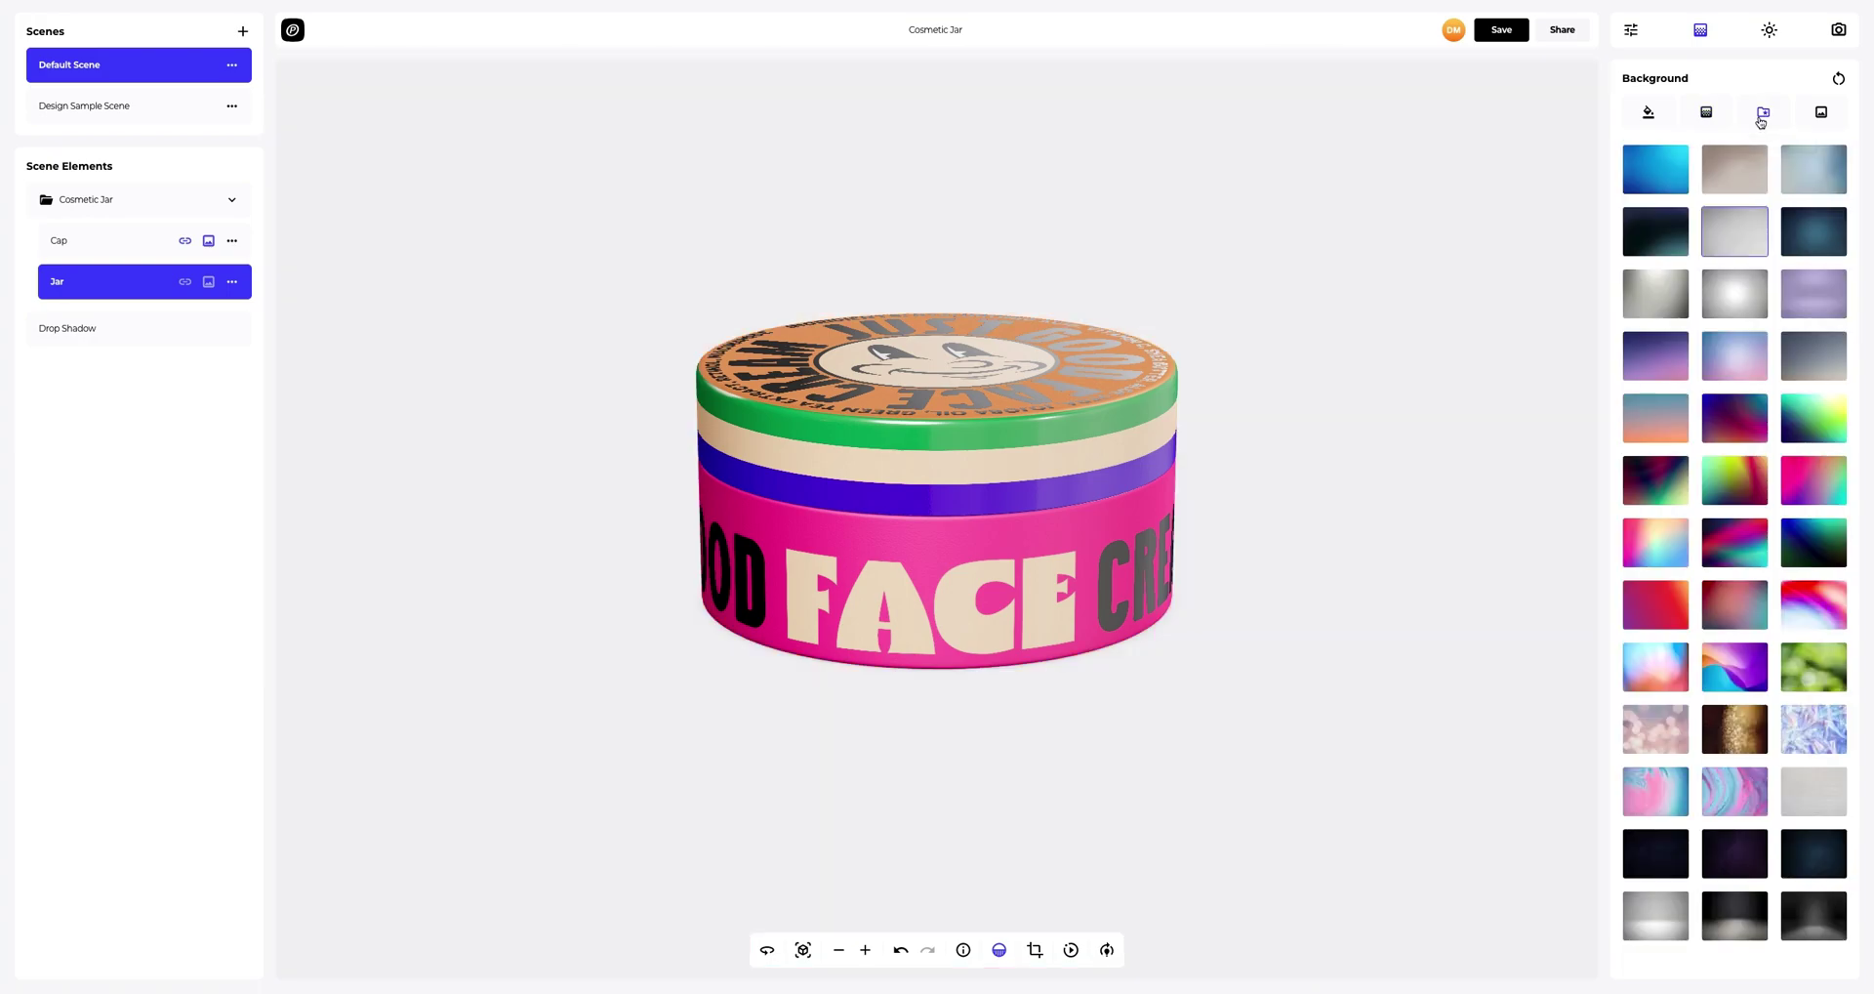
click(1733, 232)
click(1813, 233)
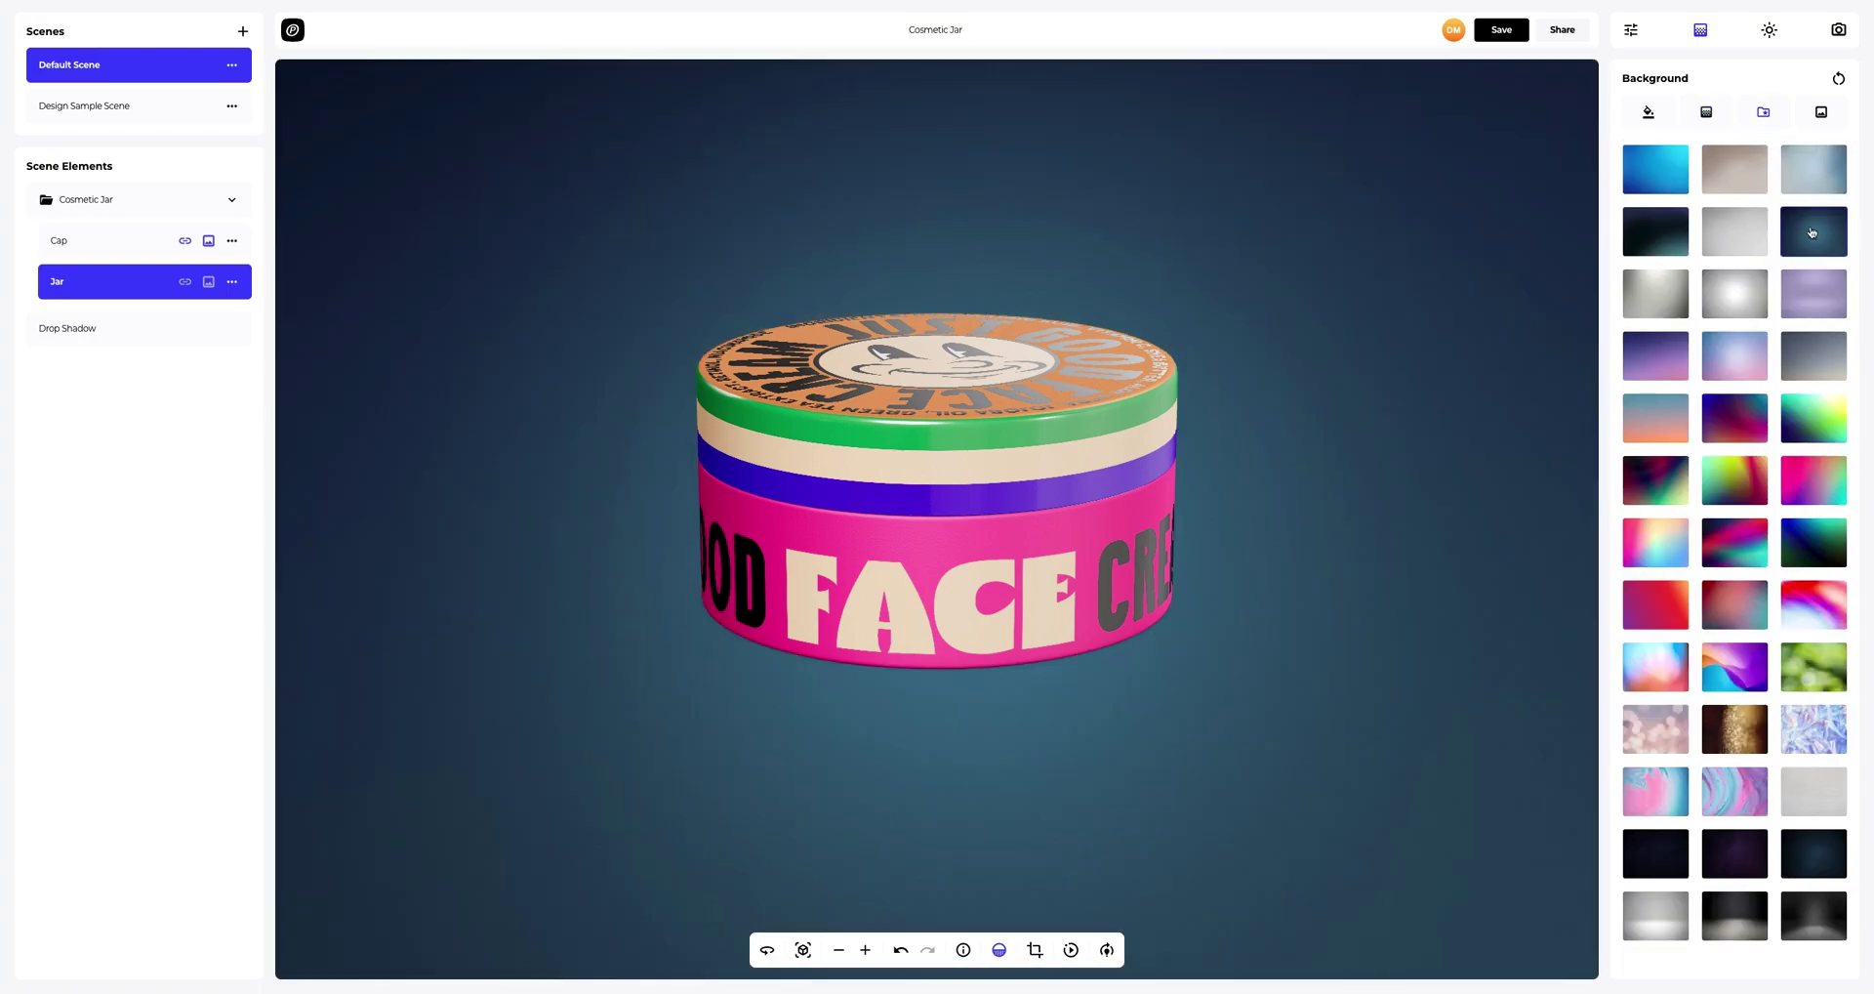
click(1727, 301)
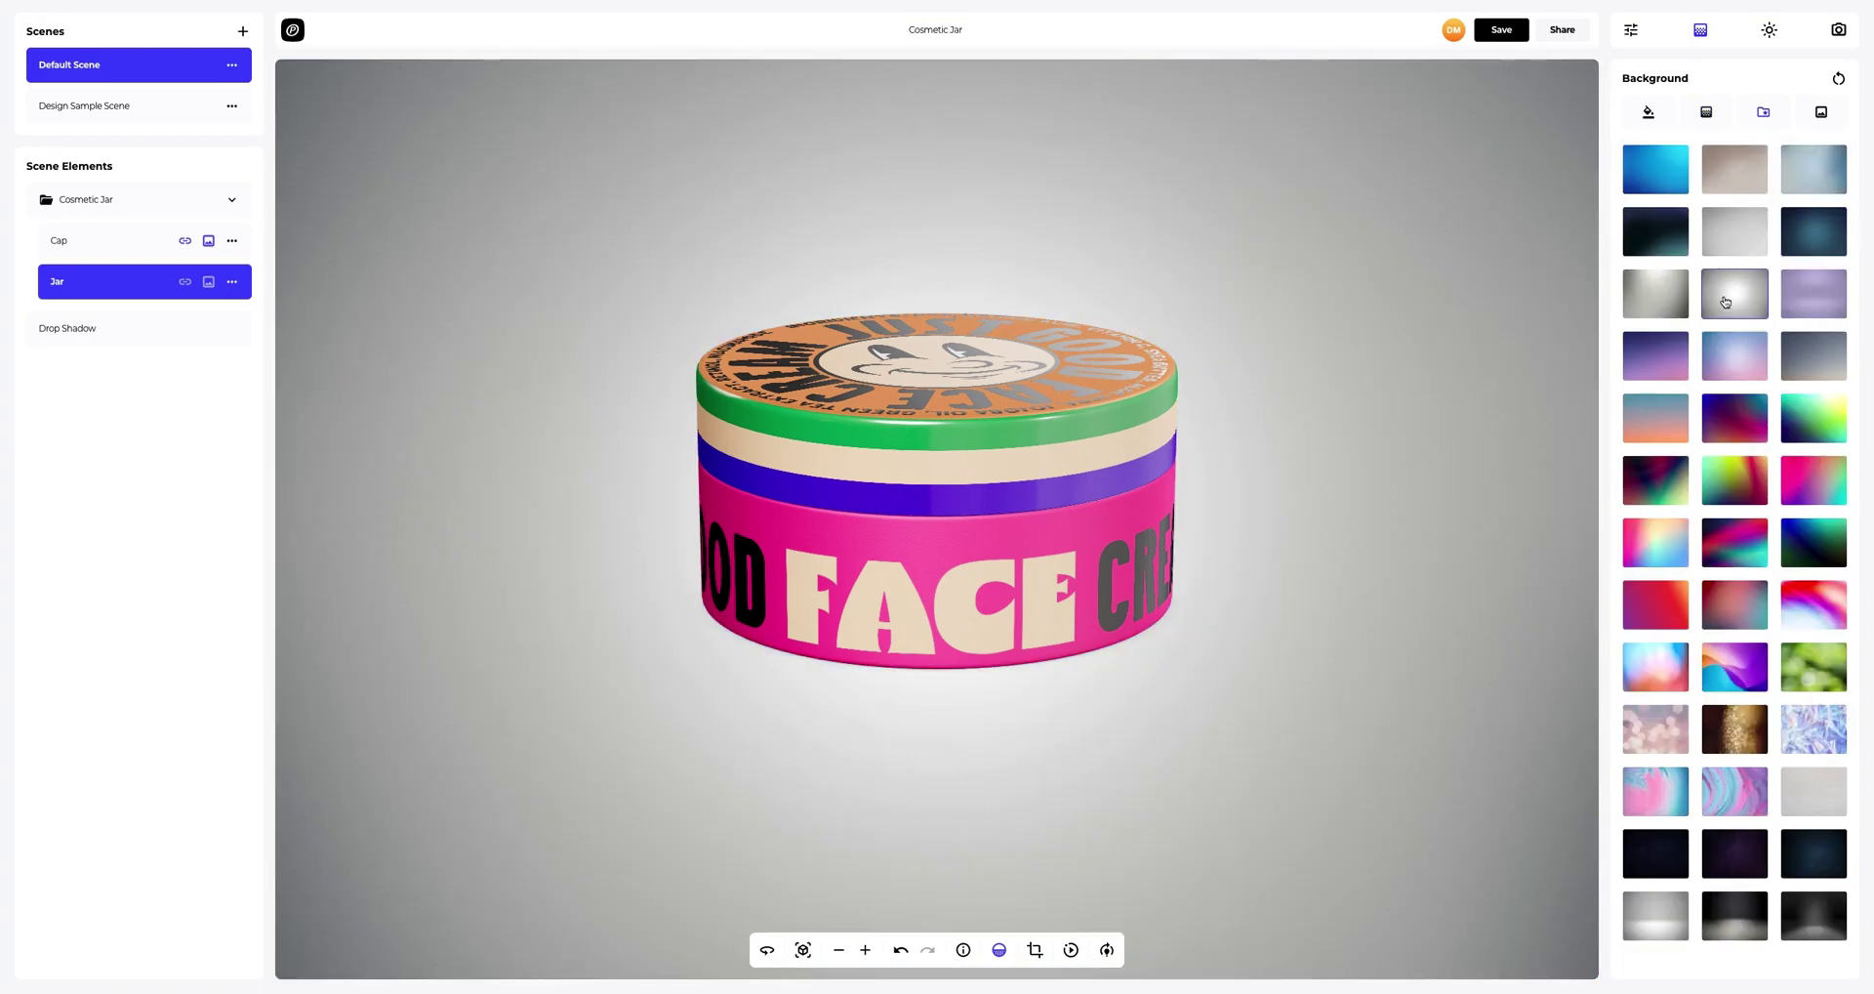
click(1659, 603)
click(1650, 918)
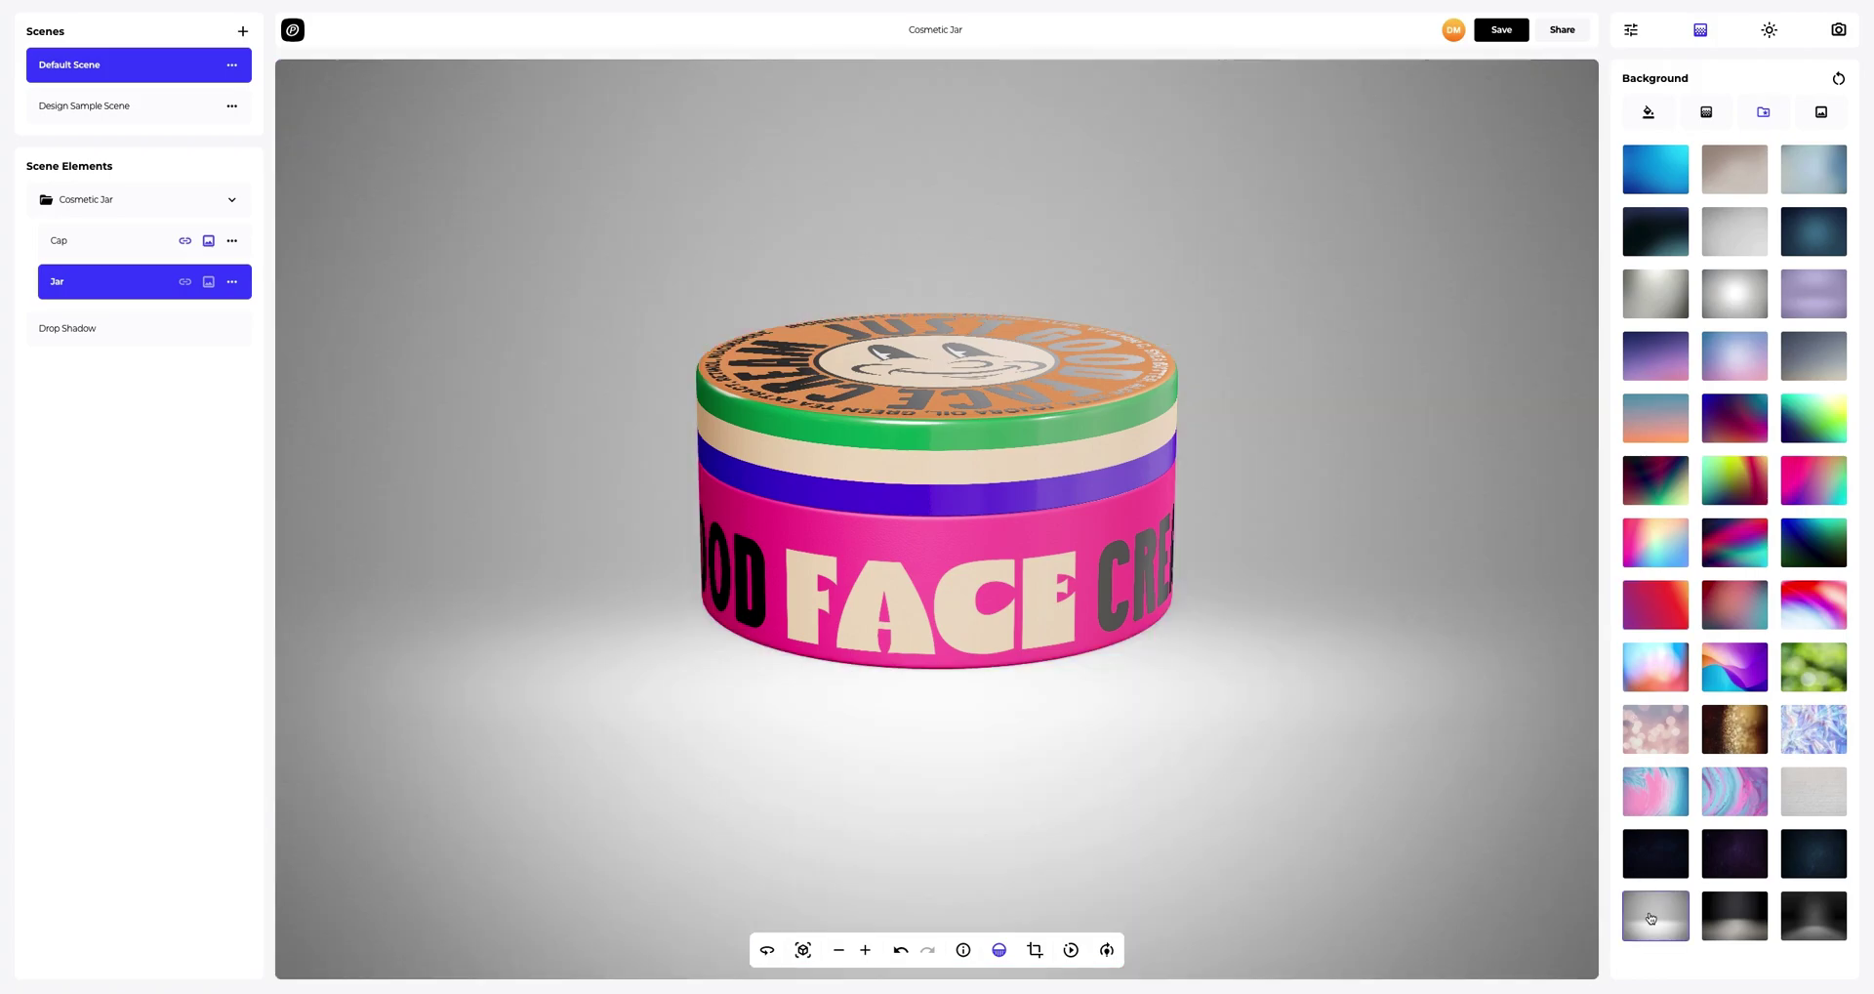
click(1823, 114)
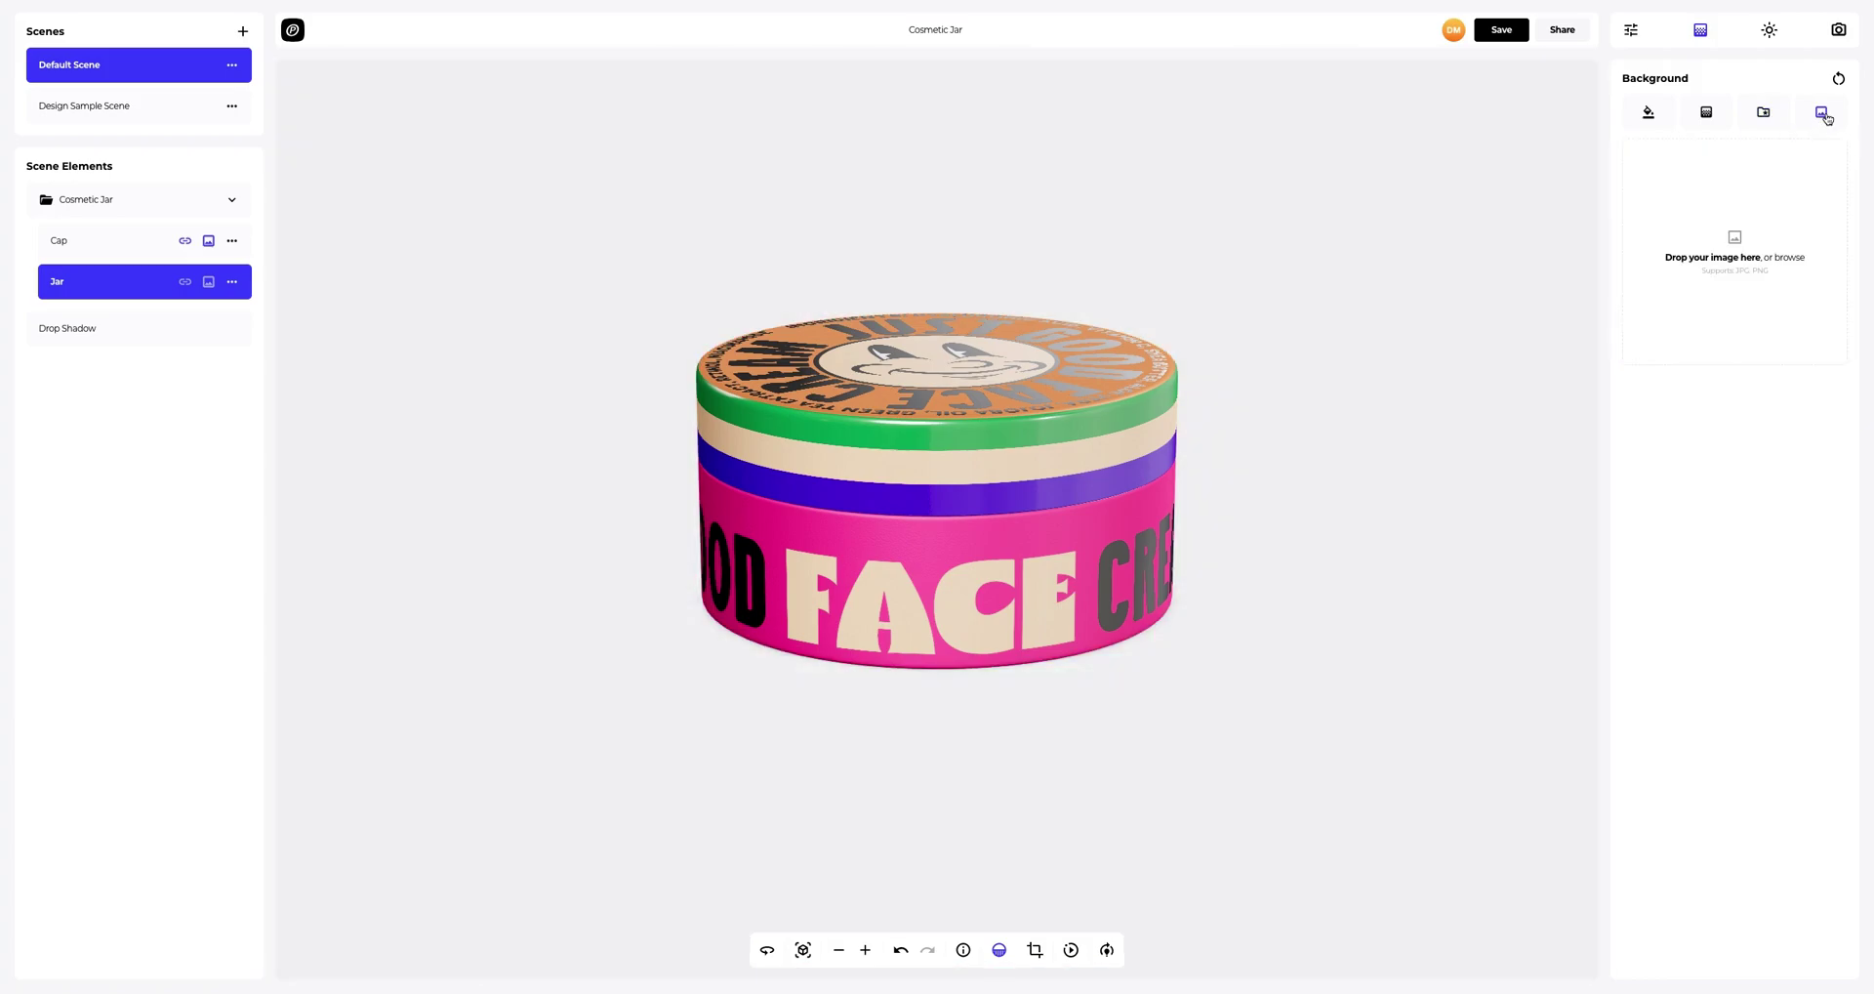
- Load Background.png as the scene backdrop and turn Frame Crop off so it fills the canvas
click(1738, 239)
click(816, 159)
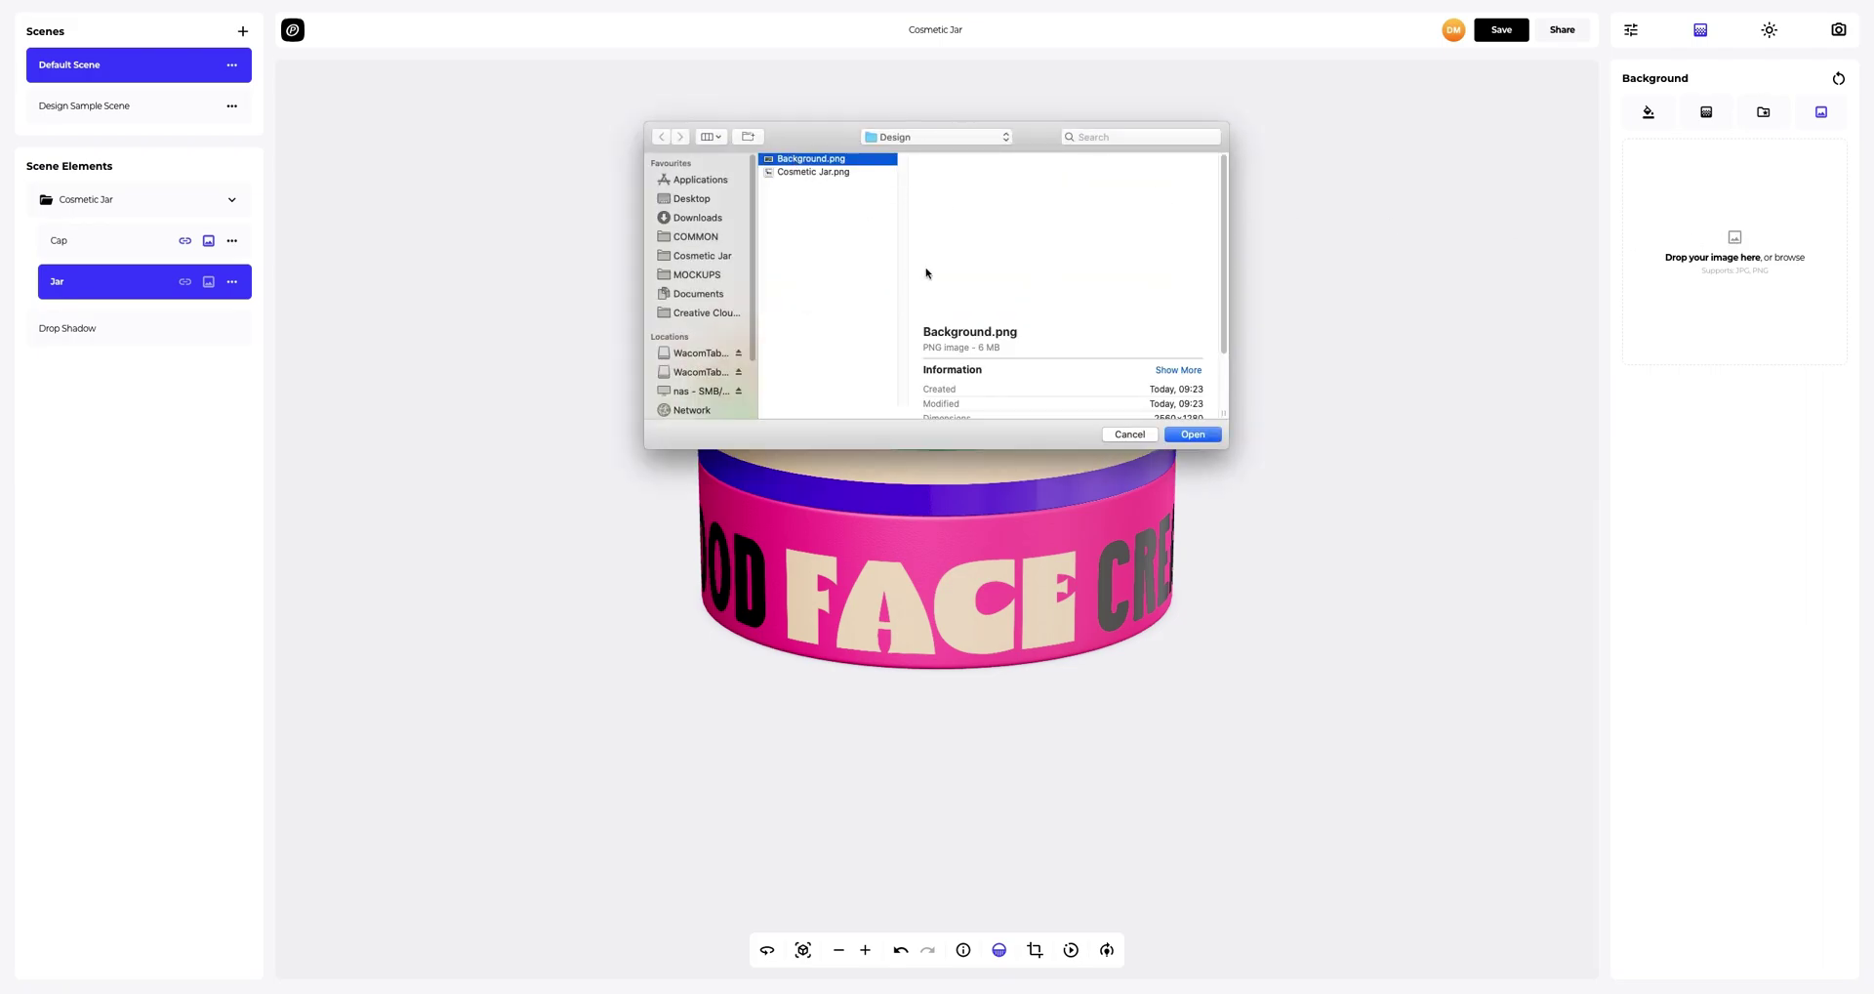
click(1193, 435)
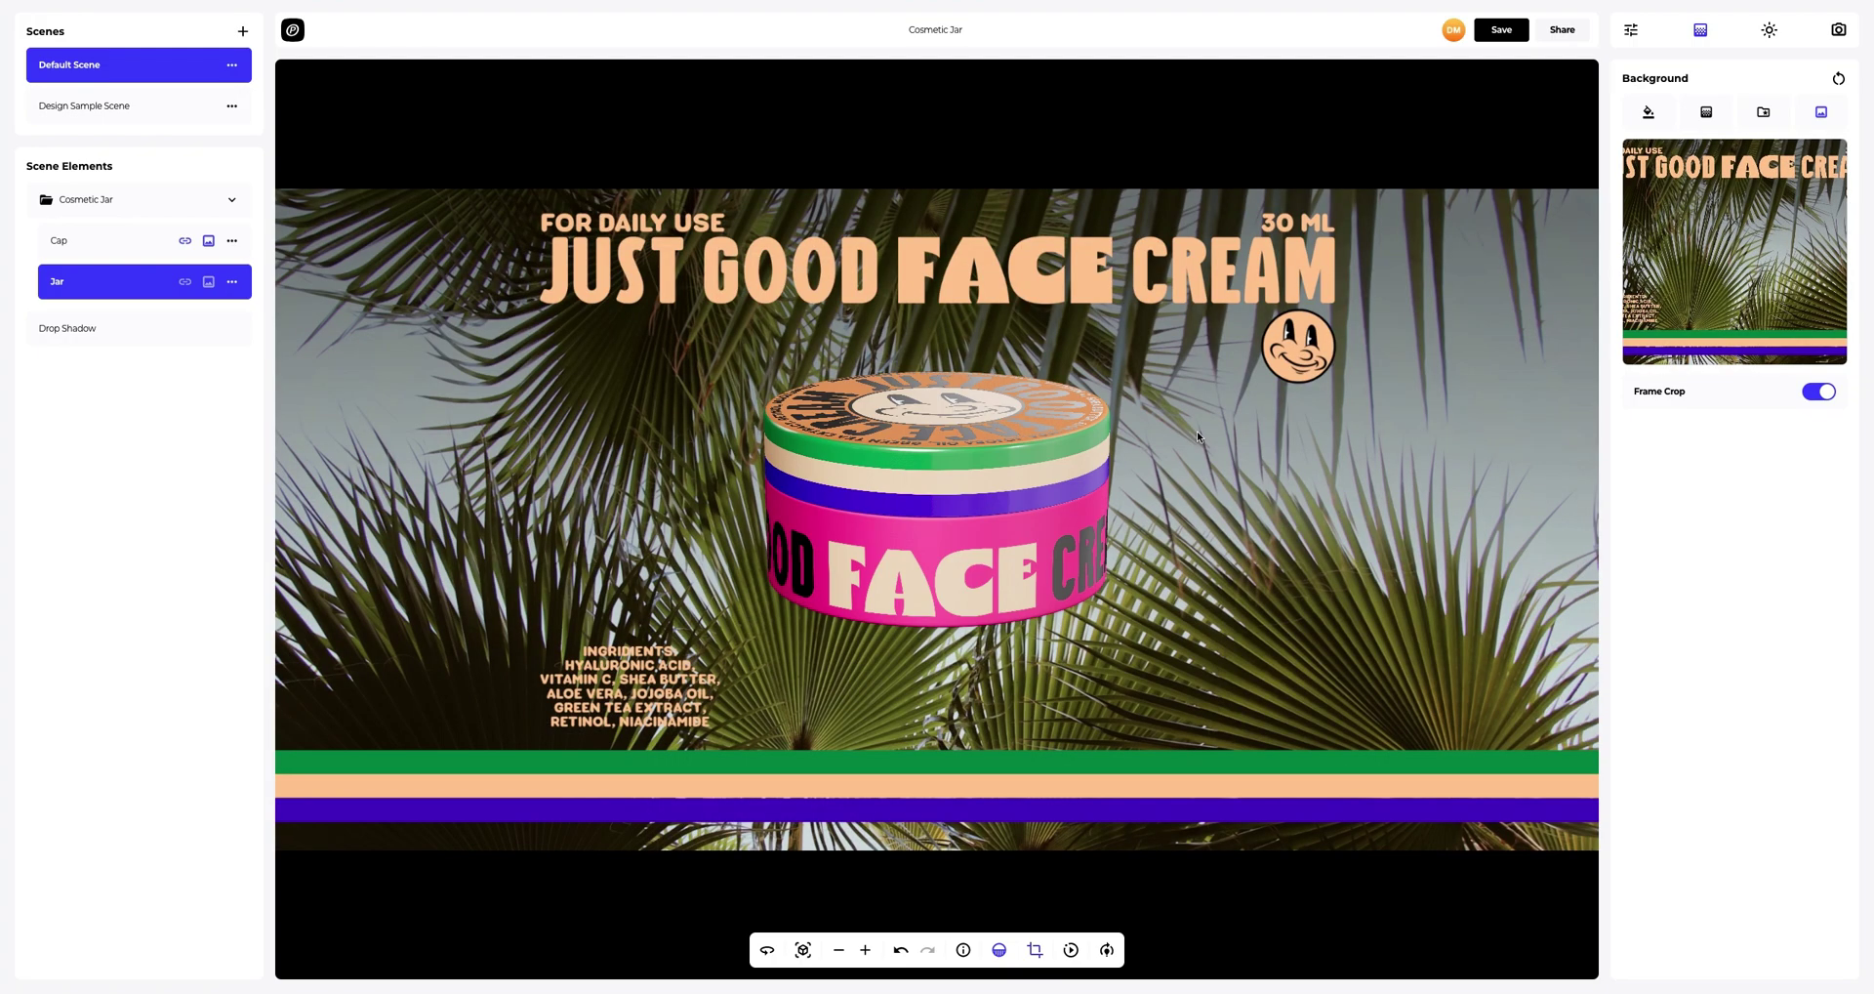
click(1819, 392)
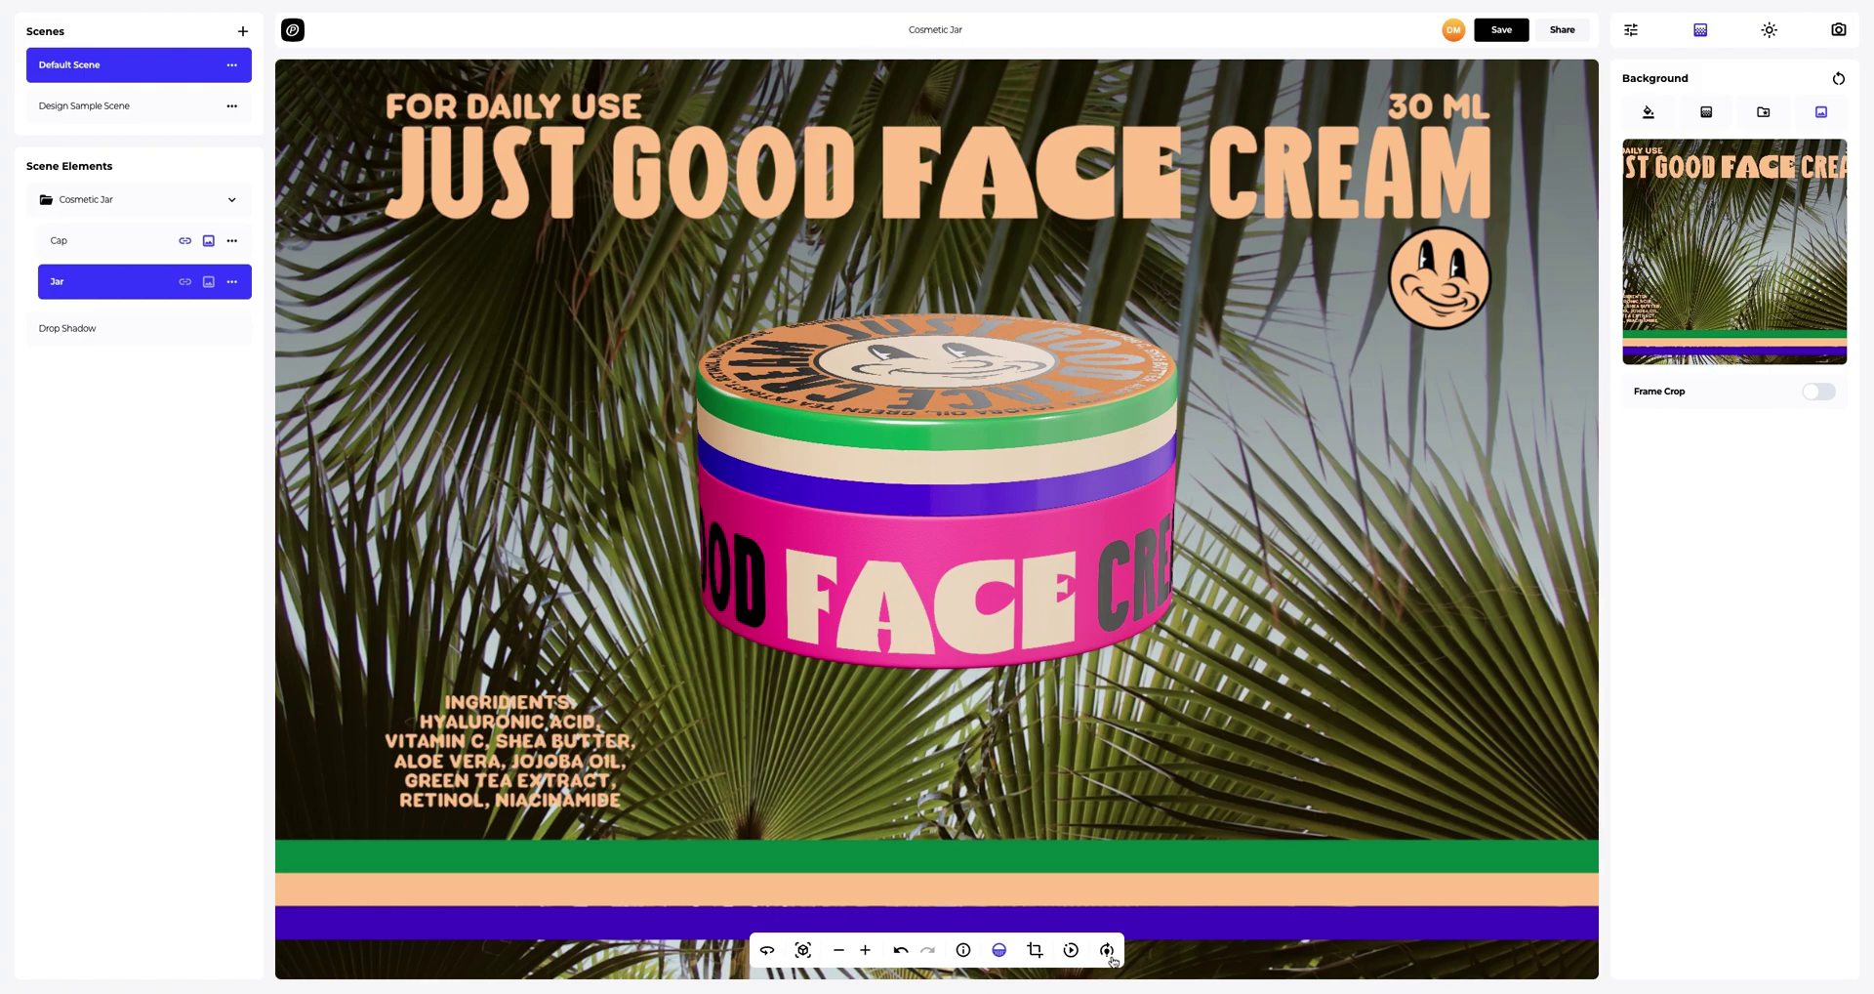
- Turn on the jar's auto-rotation and animation playback, lowering both speed sliders
click(1108, 952)
drag(1079, 904, 1066, 908)
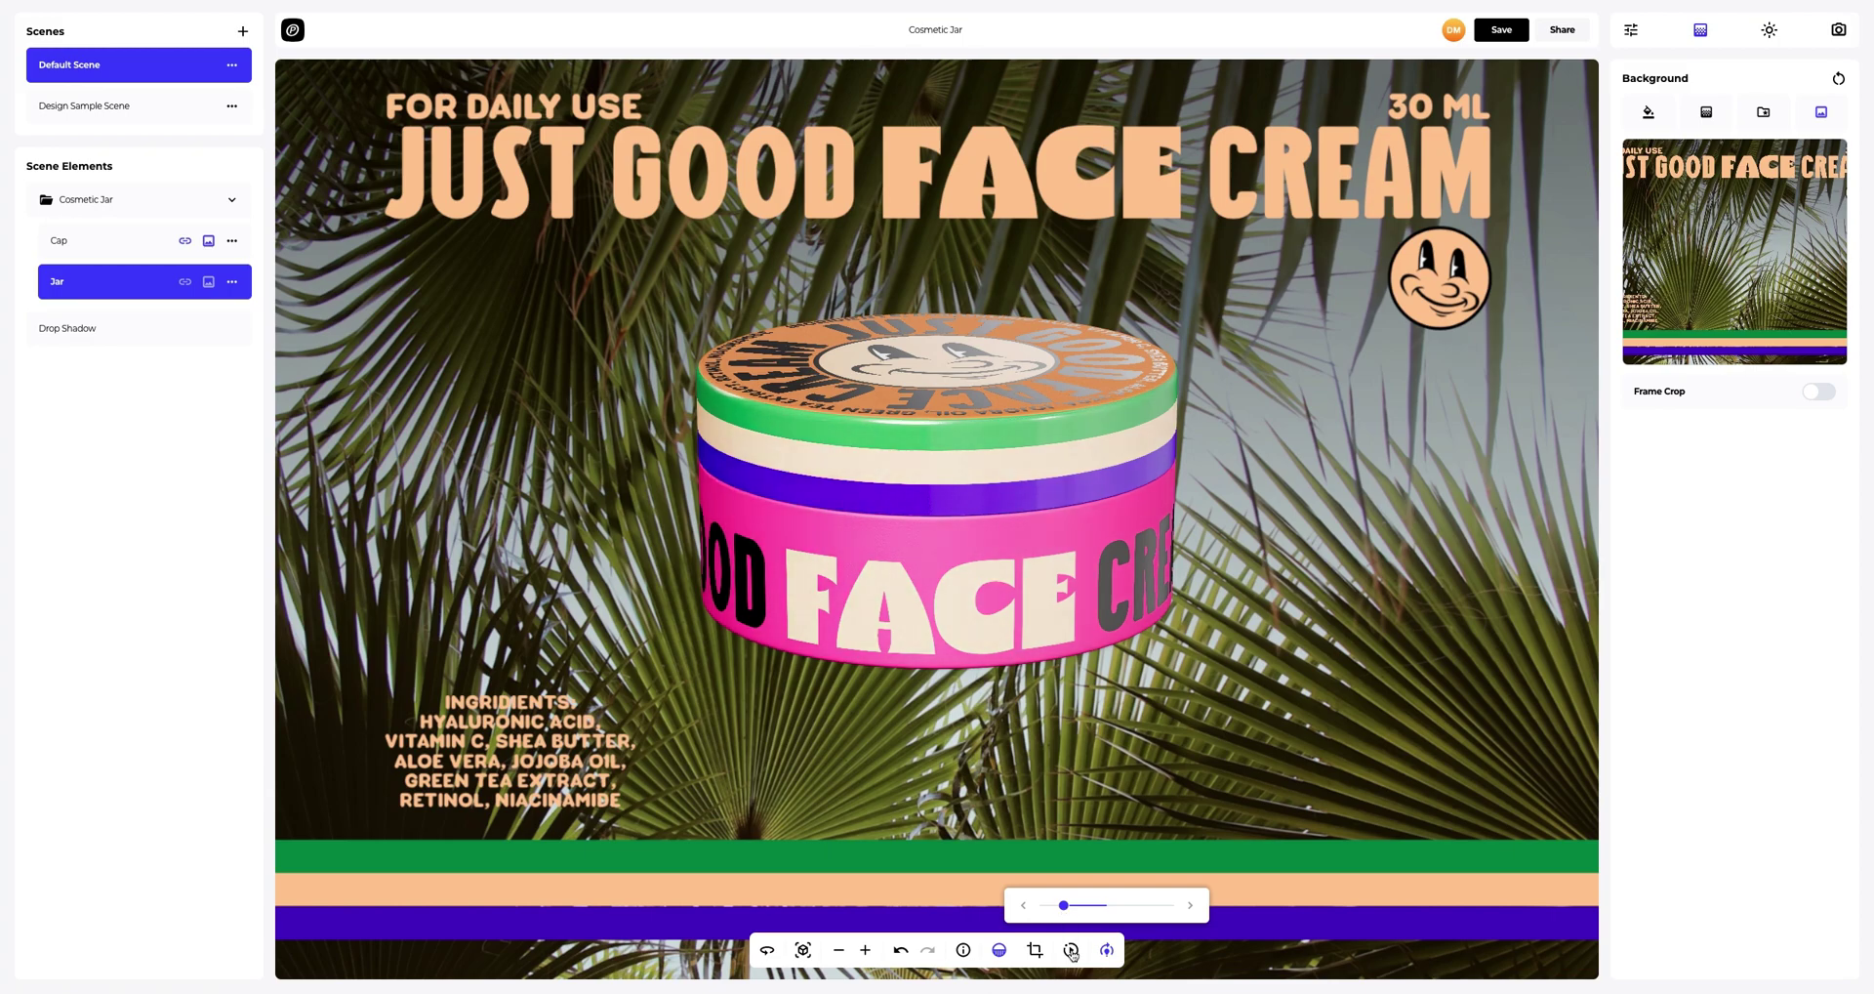
click(1071, 950)
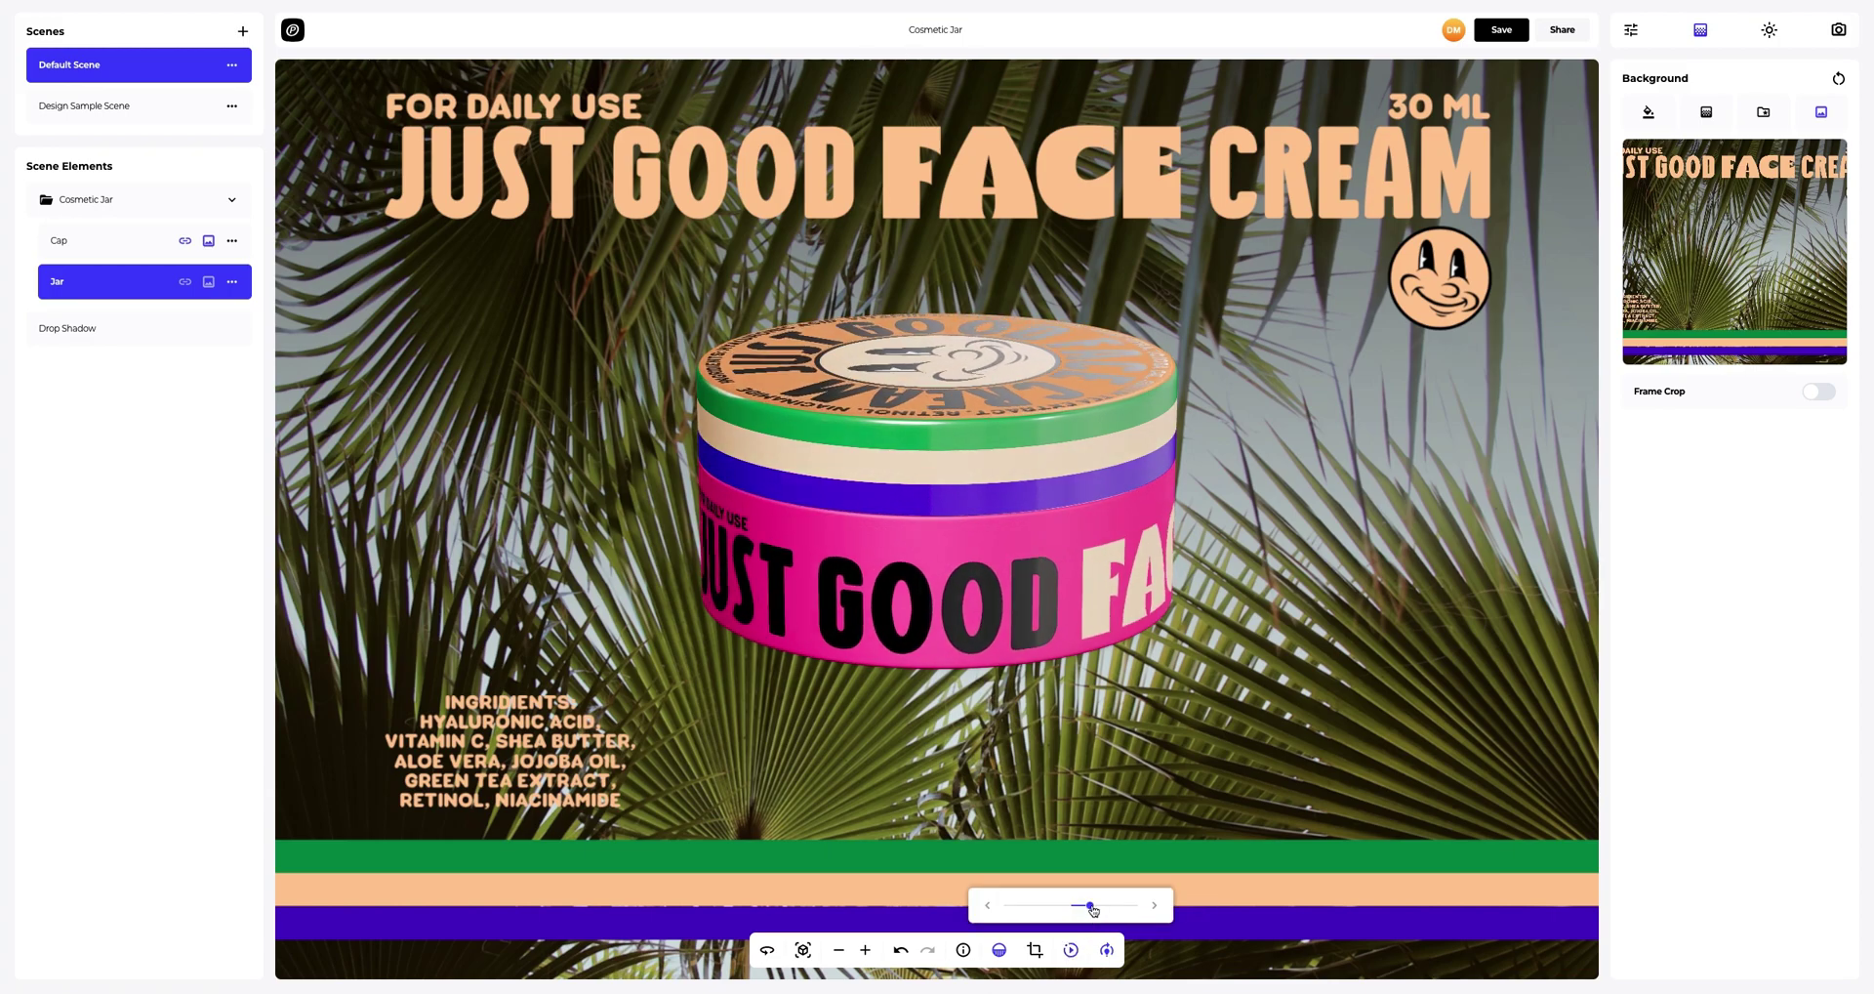
drag(1089, 906, 1060, 910)
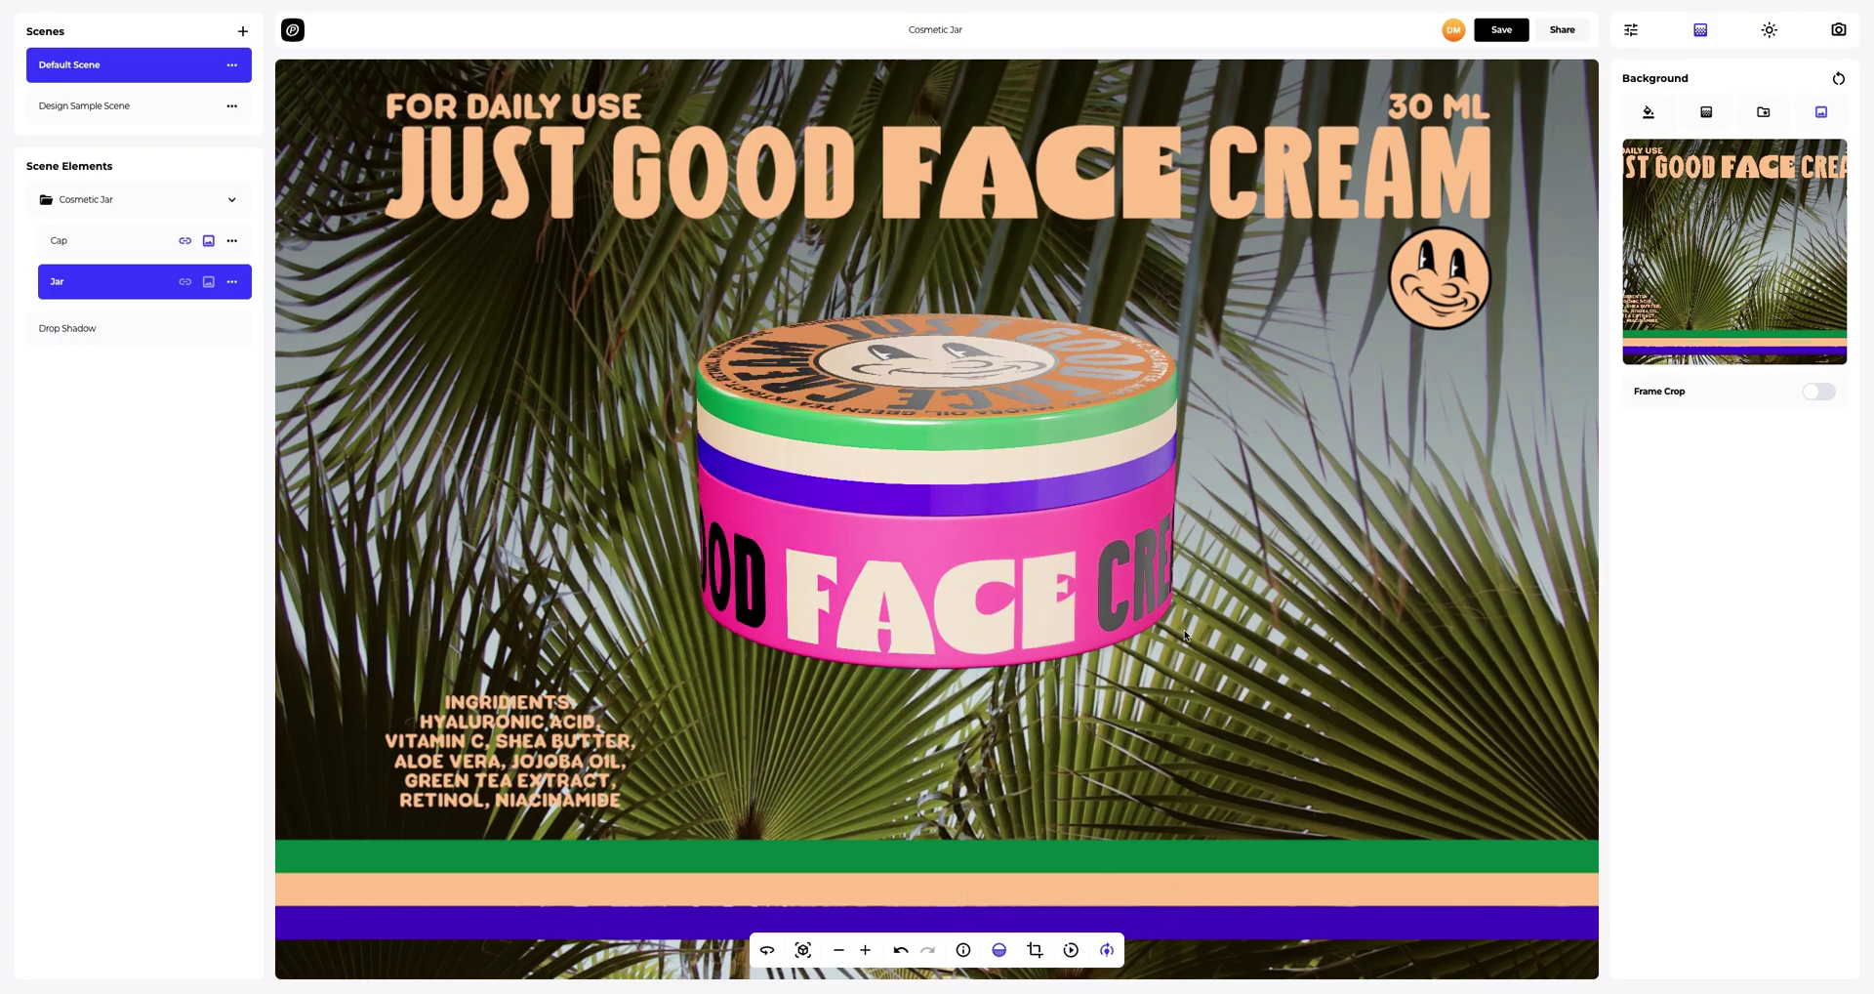
- Save the project and bring up the sharing options over the full-screen preview
click(1504, 33)
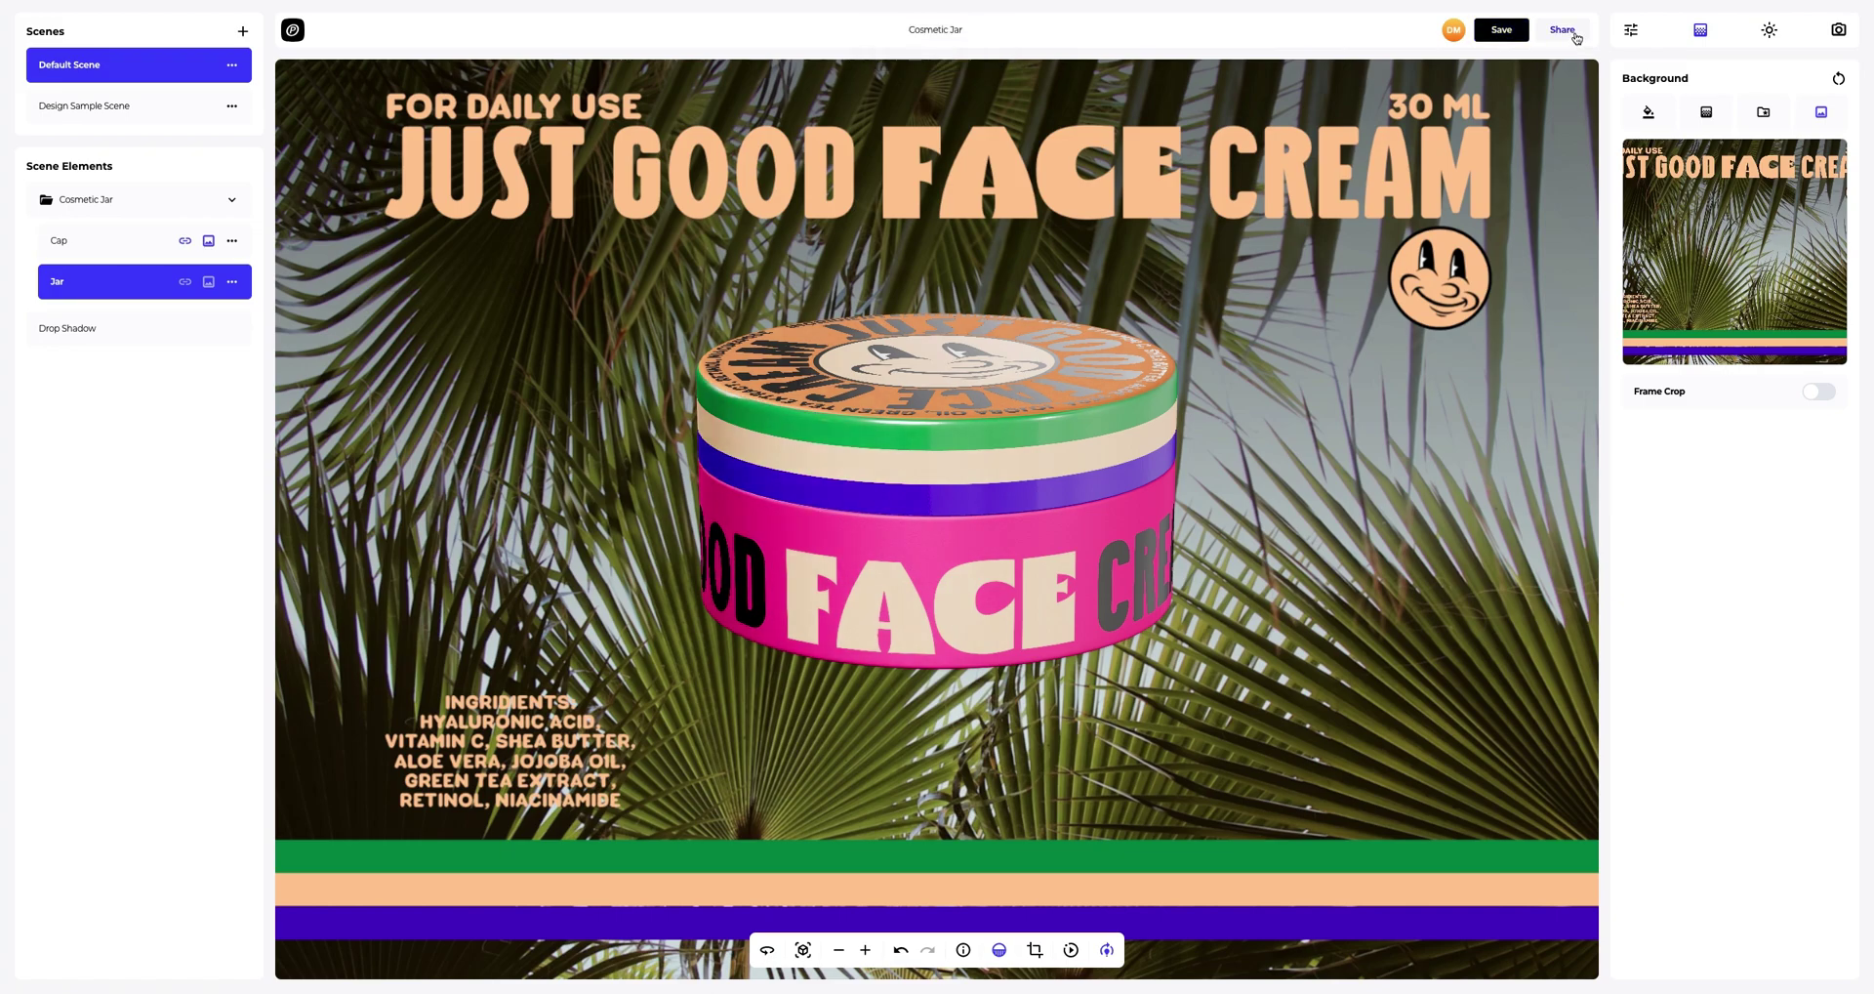
click(1574, 36)
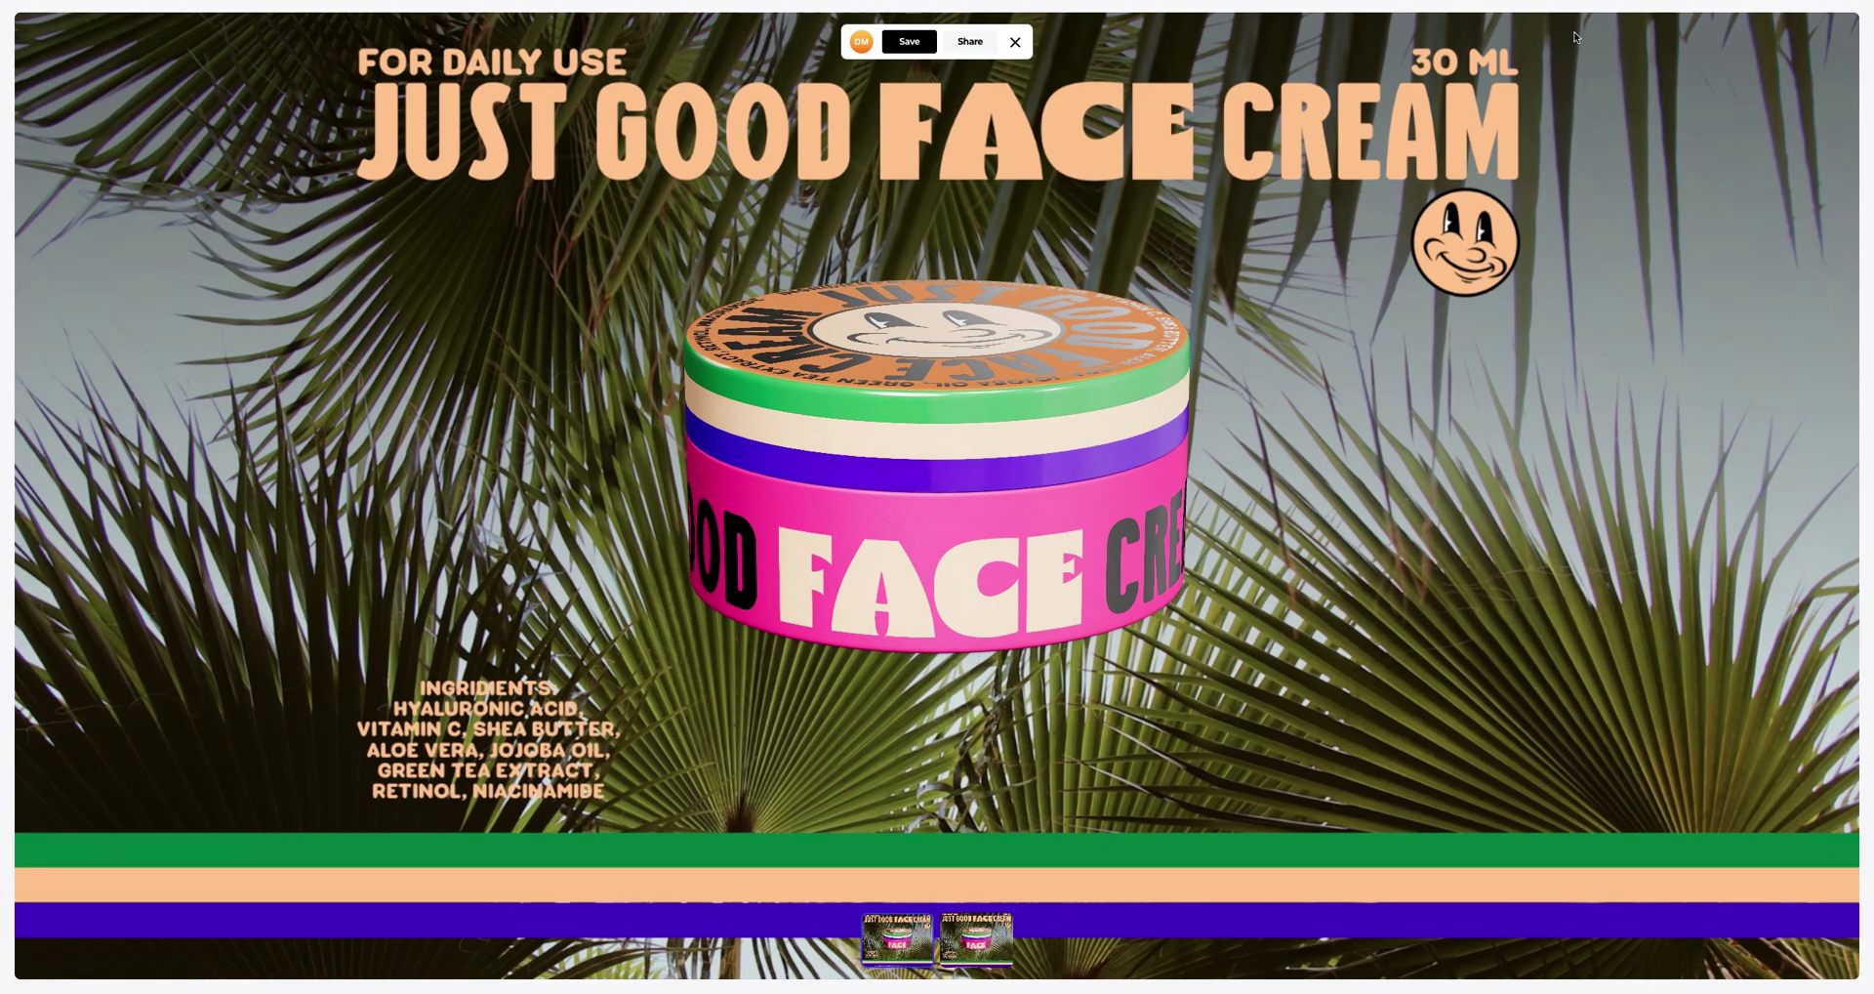
click(973, 45)
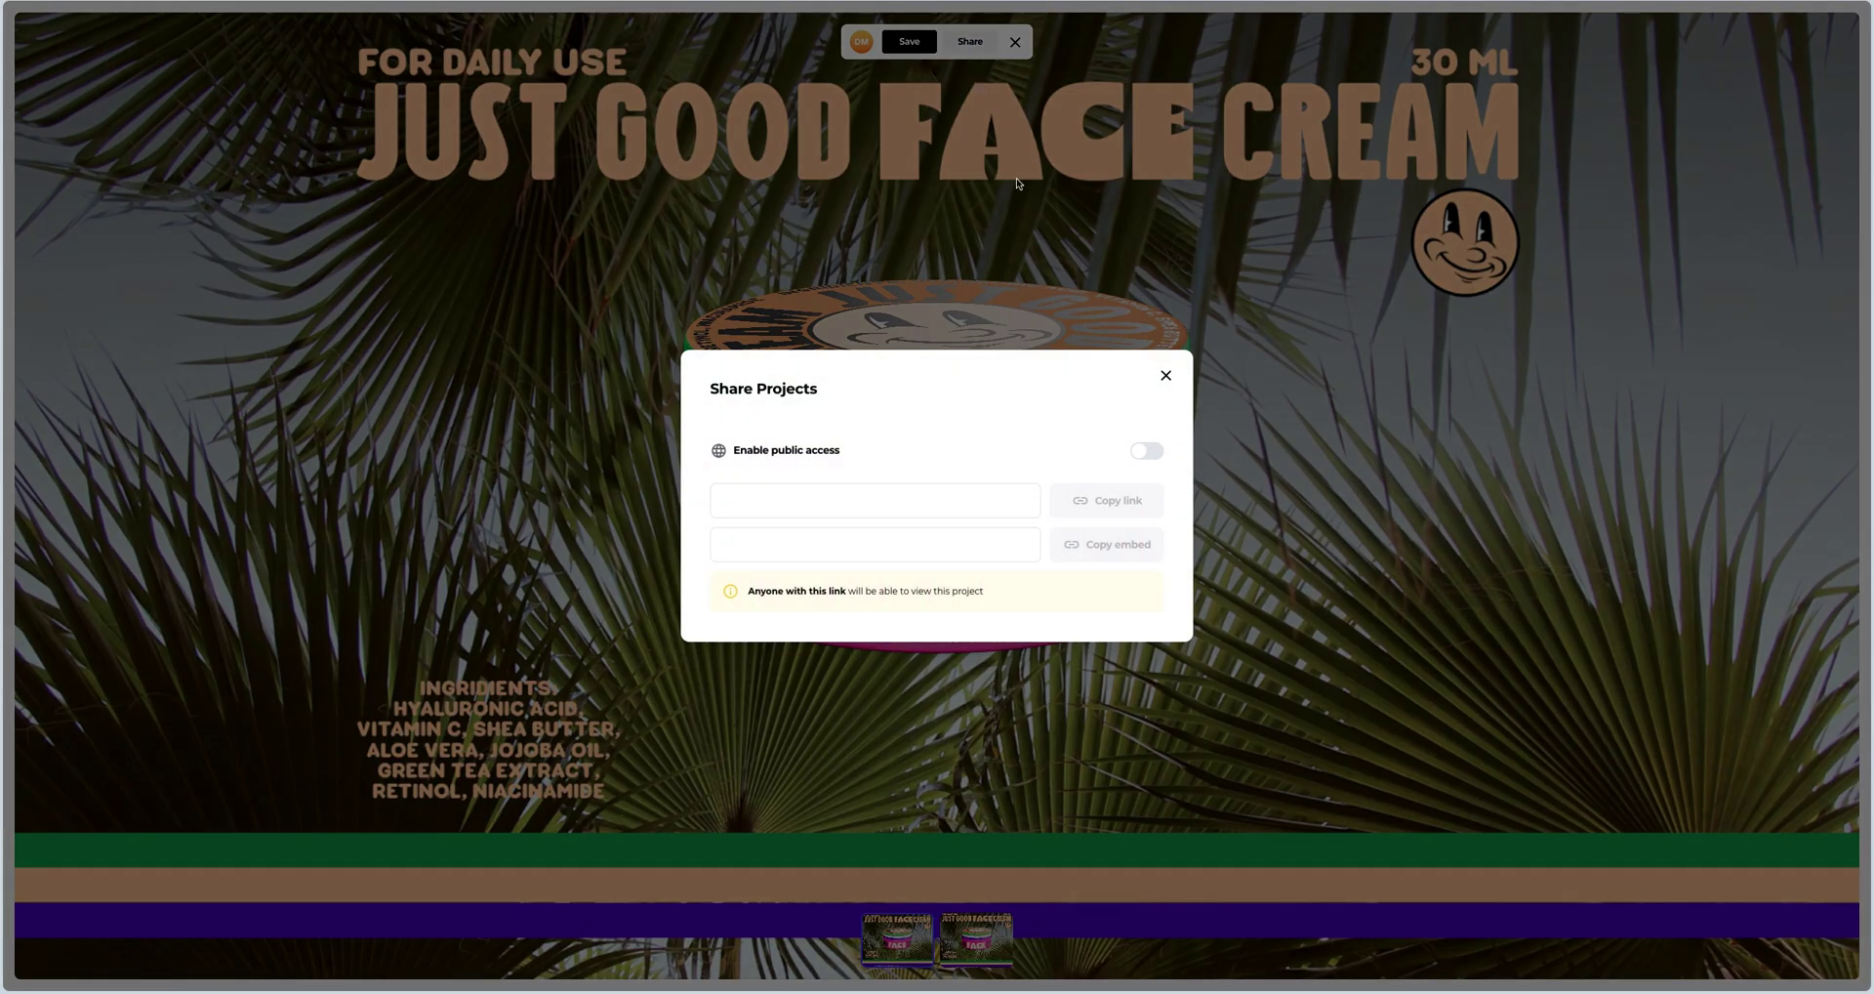